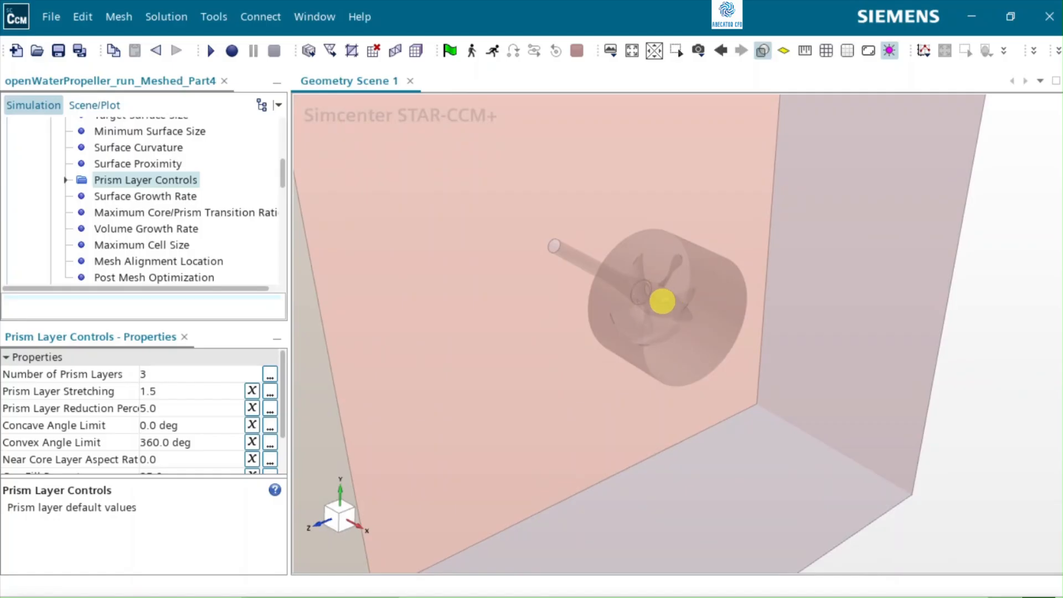
pyautogui.scroll(1, 661, 301)
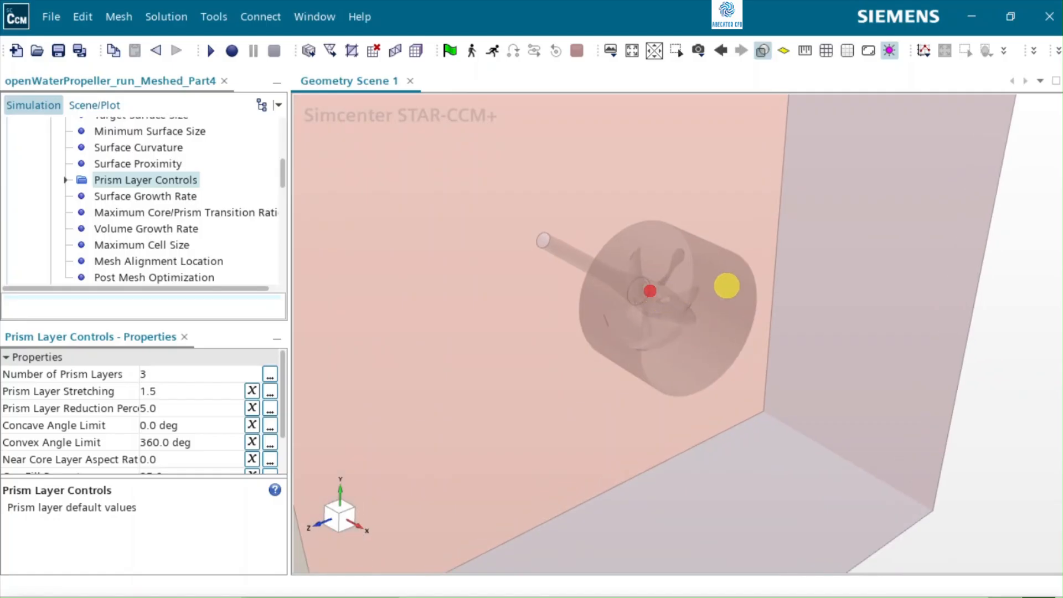
pyautogui.moveTo(725, 284)
pyautogui.mouseDown()
pyautogui.moveTo(688, 284)
pyautogui.moveTo(683, 237)
pyautogui.mouseUp()
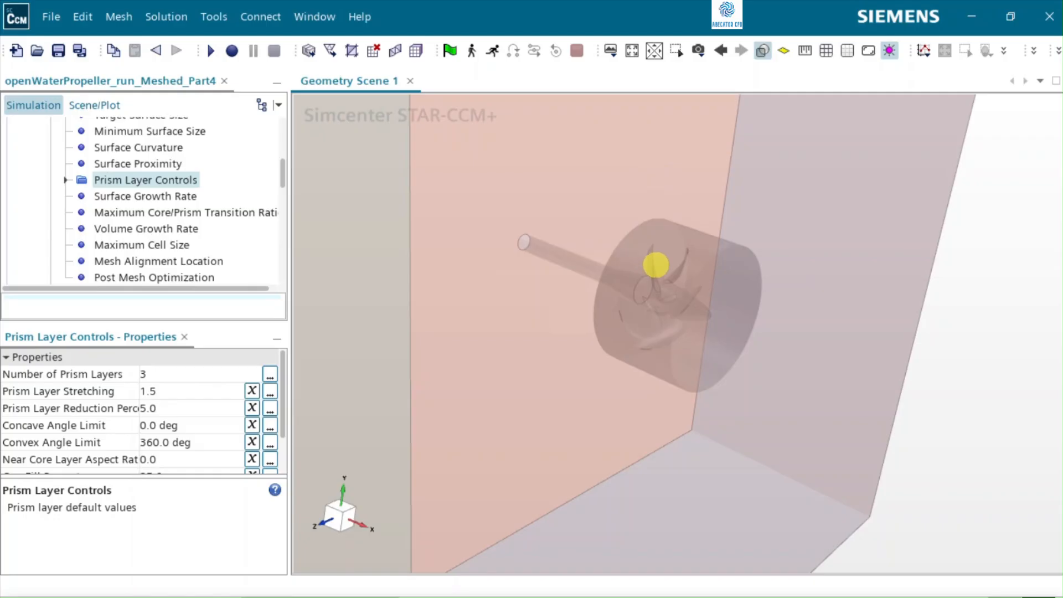
pyautogui.scroll(5, 670, 257)
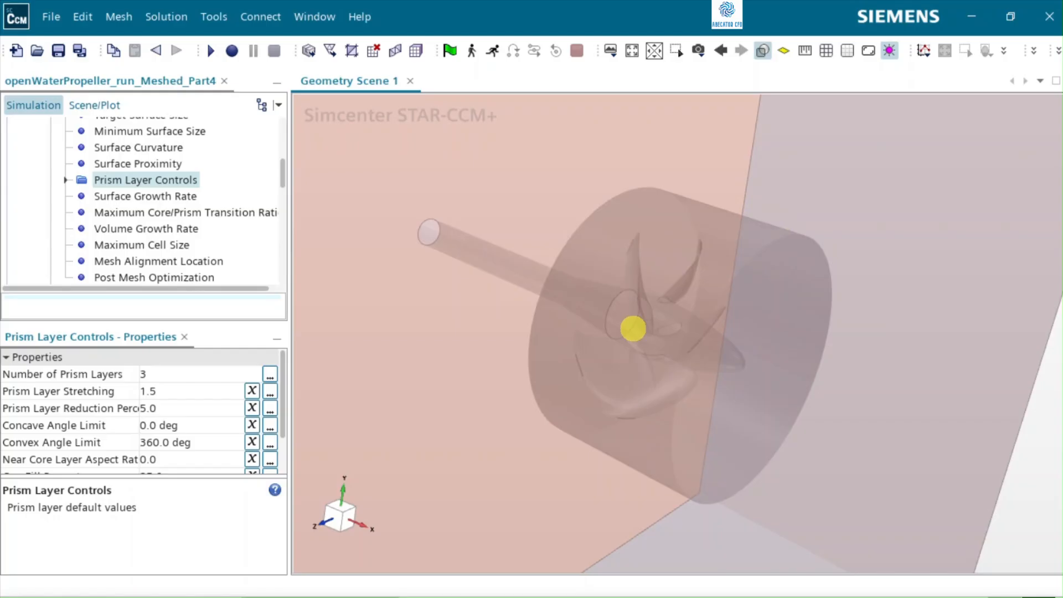
pyautogui.moveTo(688, 230)
pyautogui.mouseDown()
pyautogui.moveTo(536, 195)
pyautogui.moveTo(550, 204)
pyautogui.mouseUp()
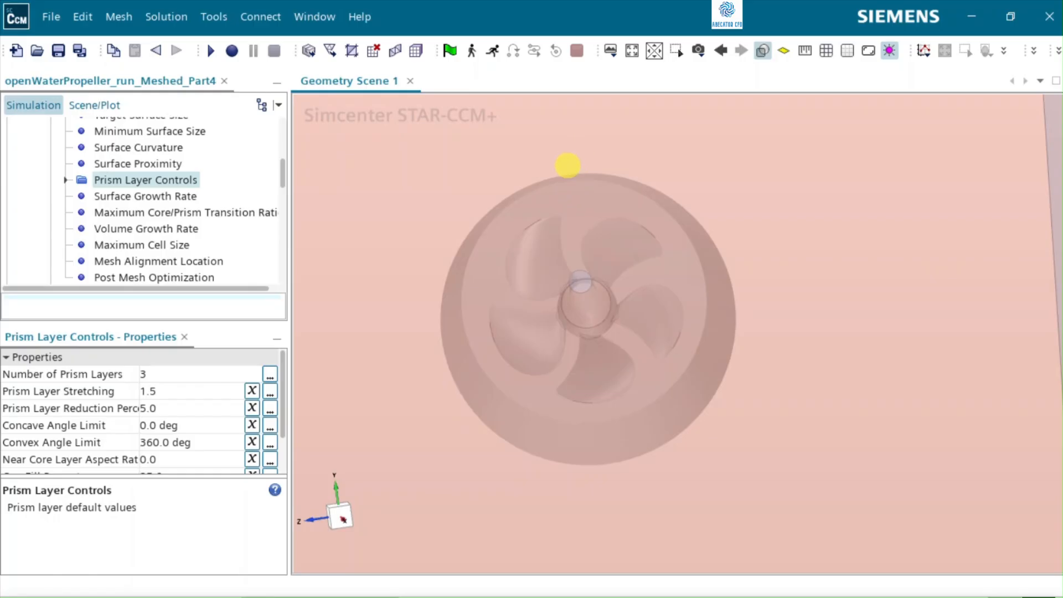
# Step: Add a new surface control to the custom controls of the Automated Mesh operation
pyautogui.scroll(3, 108, 188)
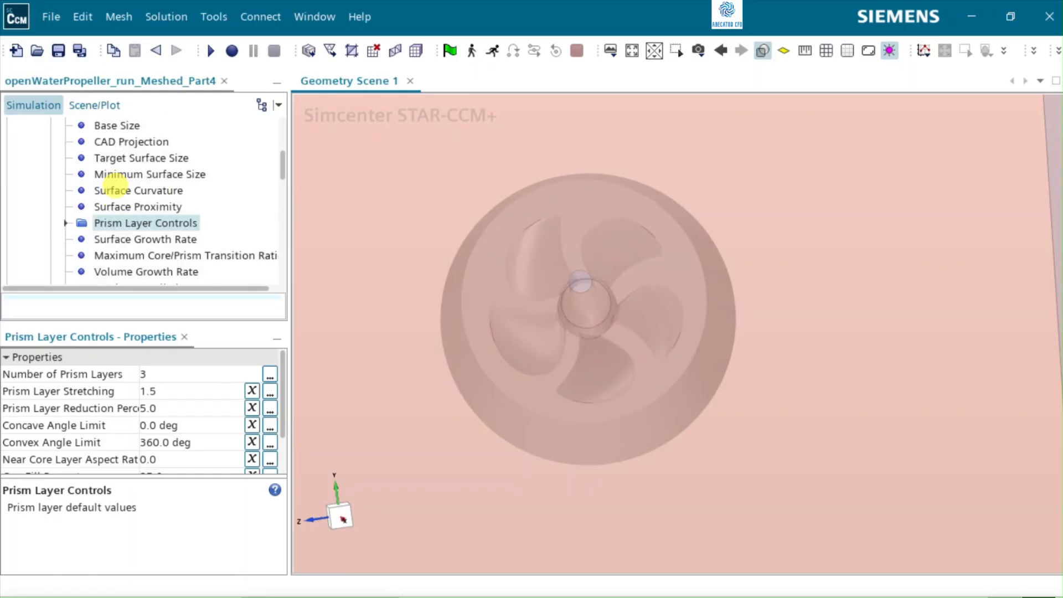
pyautogui.click(50, 207)
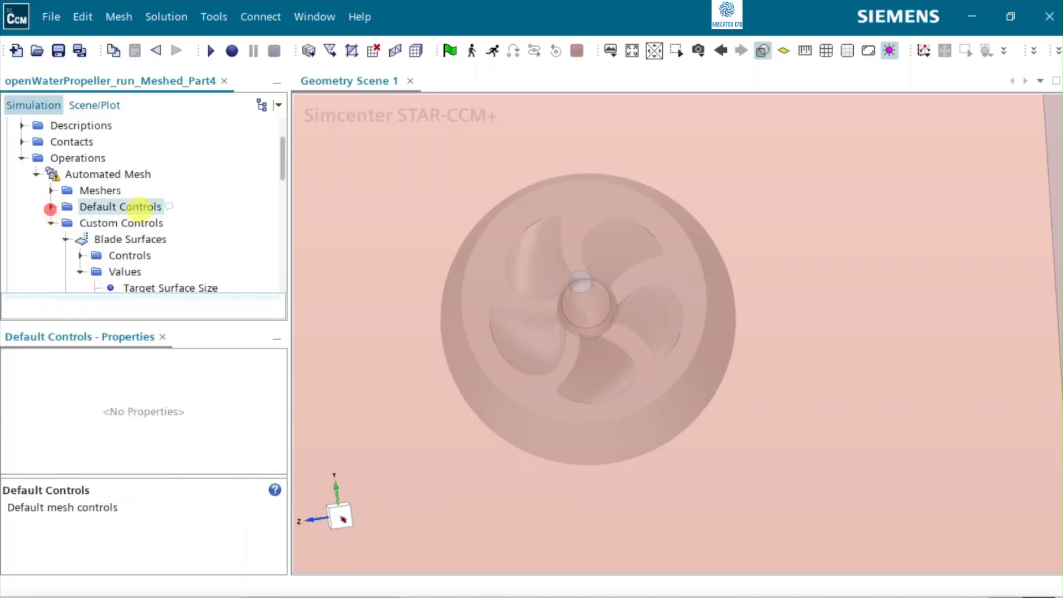
pyautogui.click(131, 223)
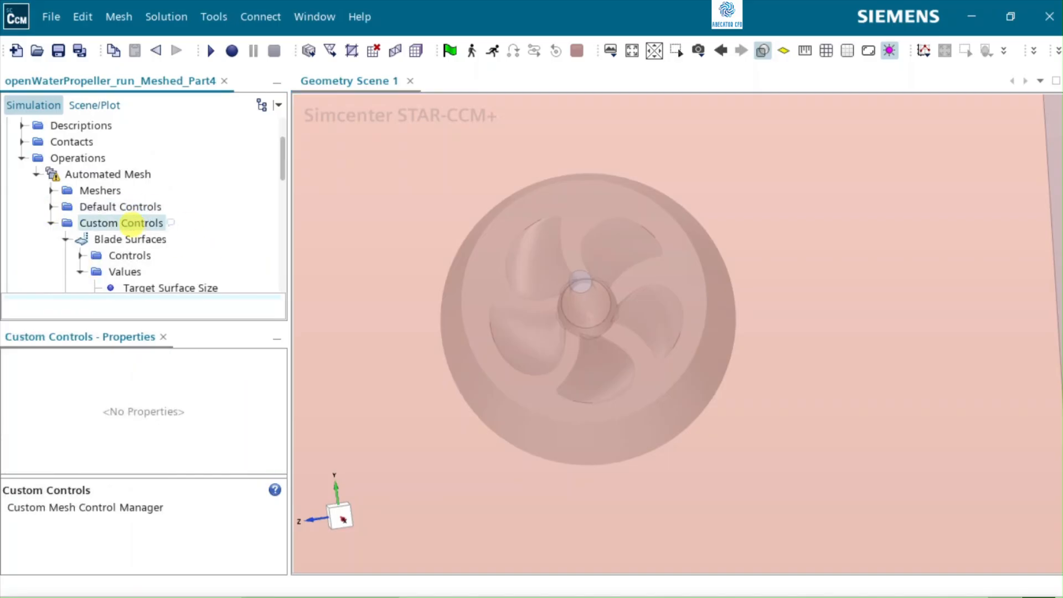
pyautogui.press('F8')
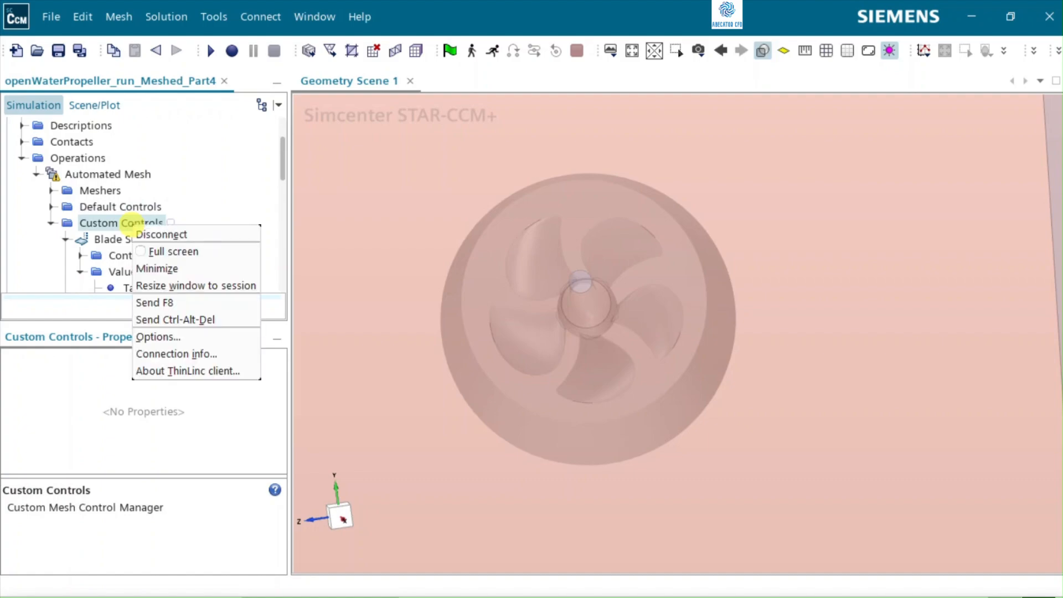
pyautogui.press('Escape')
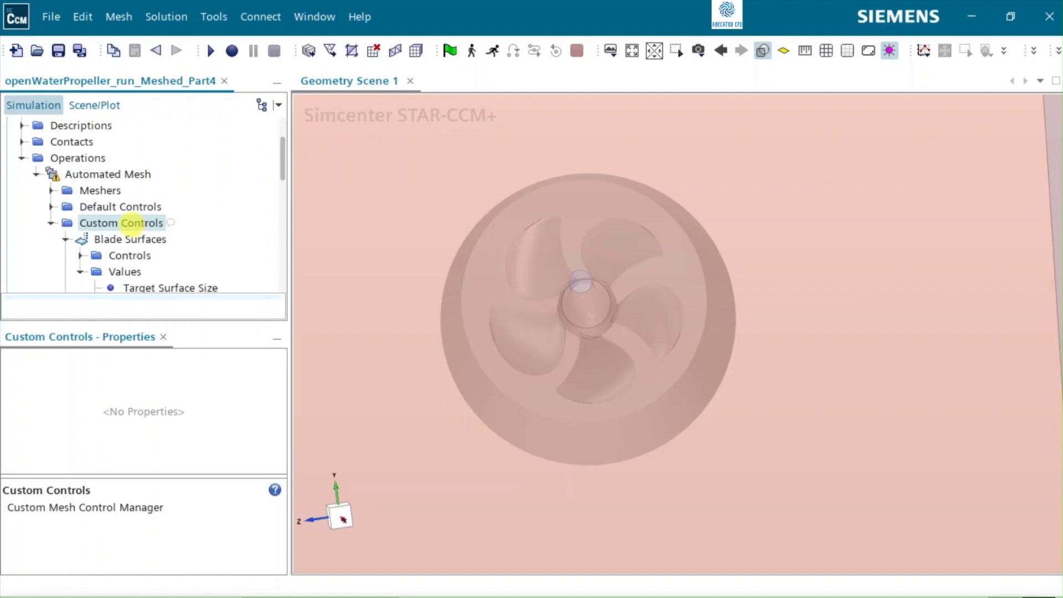
pyautogui.rightClick(134, 223)
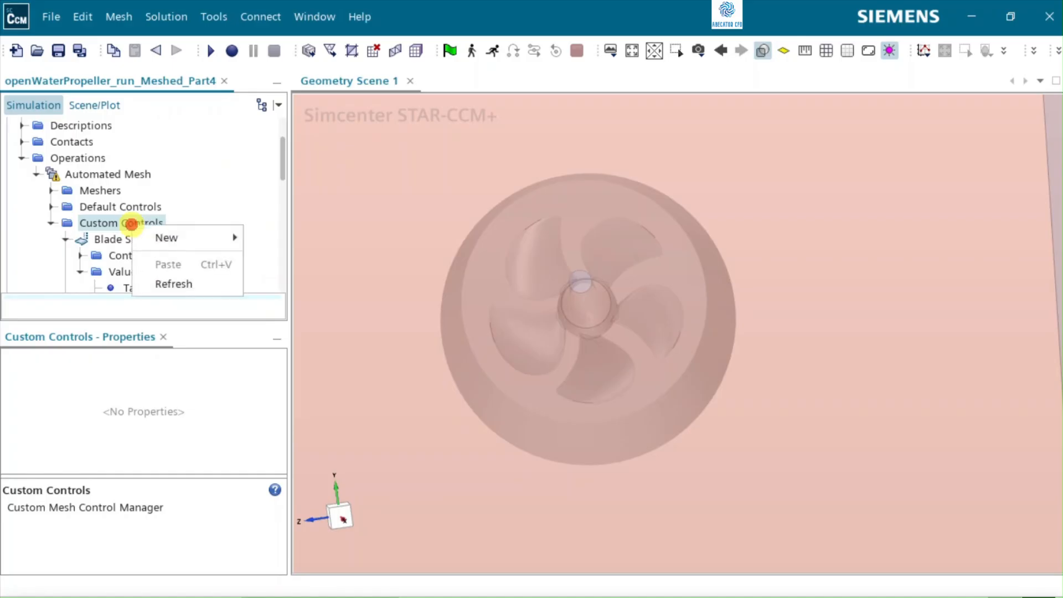
pyautogui.moveTo(167, 237)
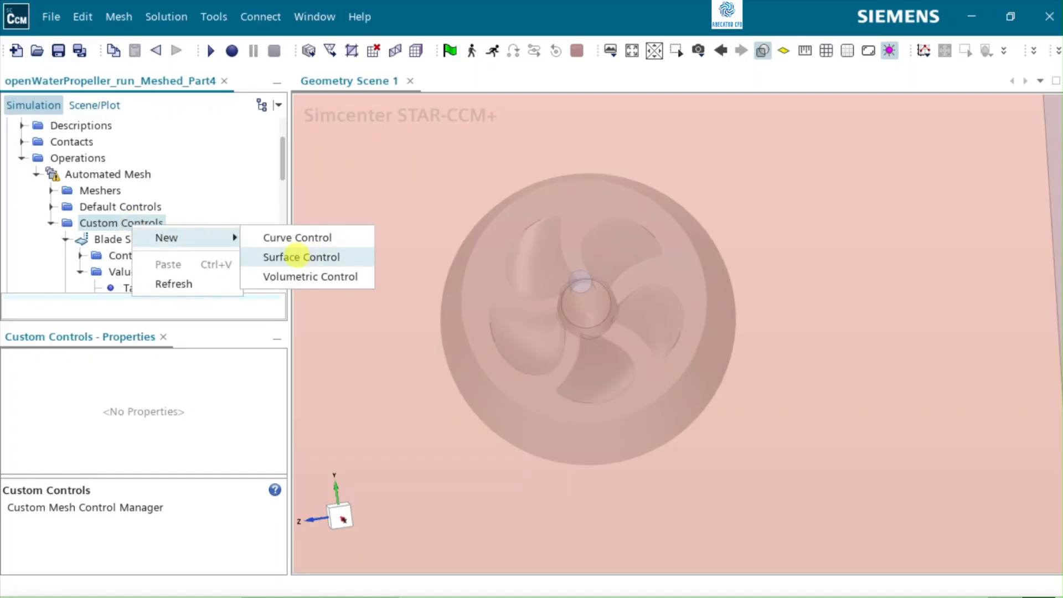
pyautogui.click(297, 257)
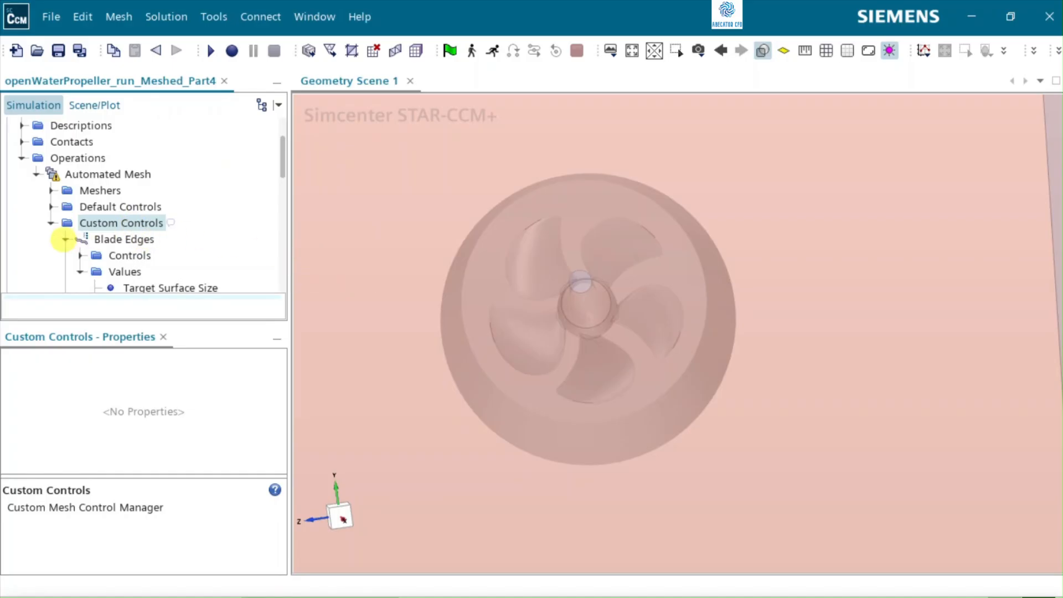
# Step: Collapse the Blade Edges and Blade Surfaces controls and rename the new surface control as Interface Prism Layer
pyautogui.click(65, 239)
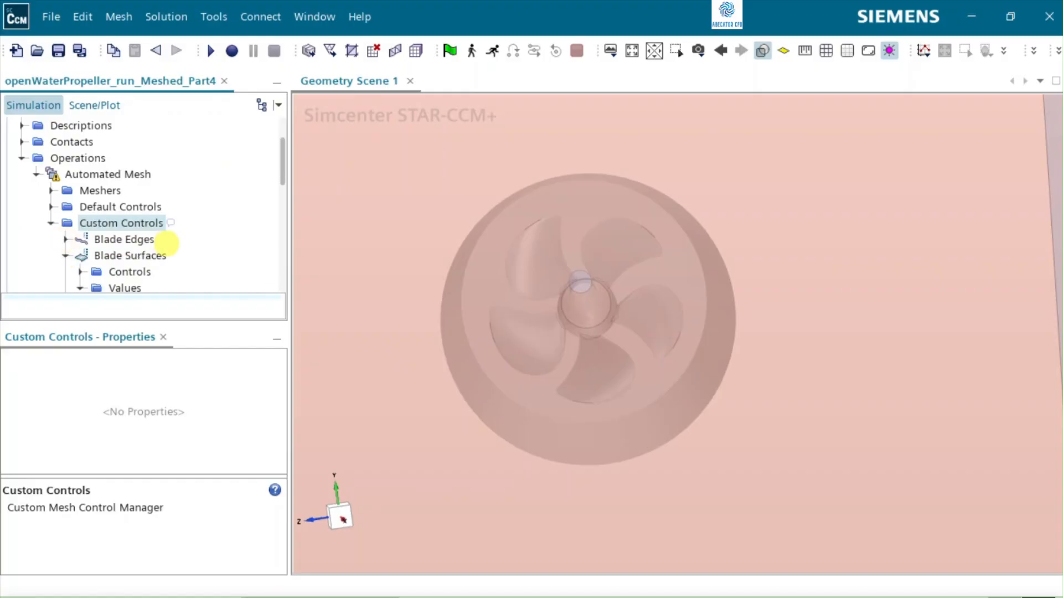
pyautogui.scroll(-1, 166, 239)
pyautogui.click(66, 207)
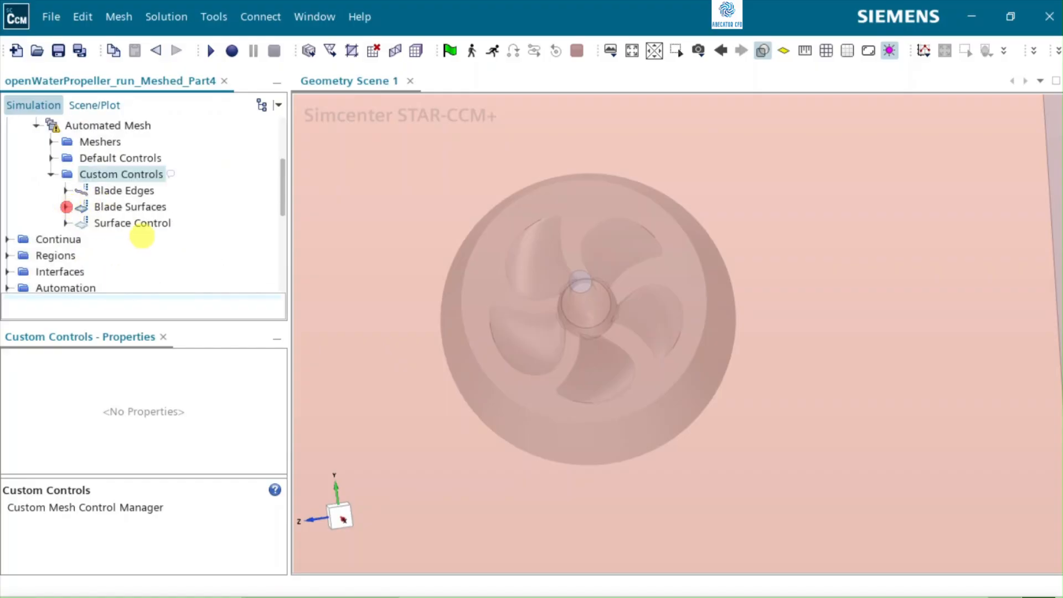
pyautogui.click(133, 224)
pyautogui.click(133, 224)
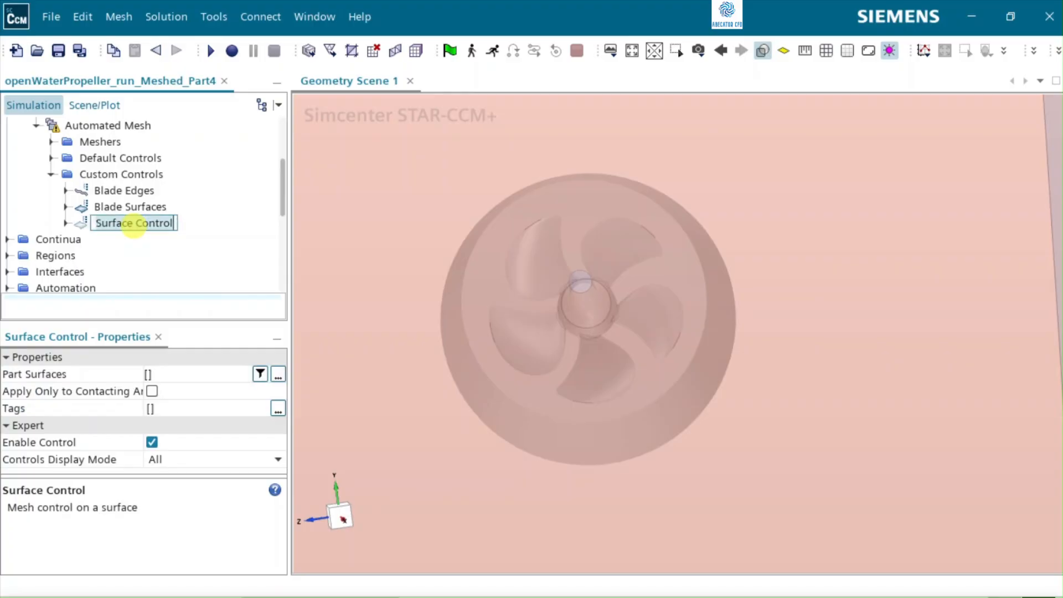
pyautogui.press('BackSpace')
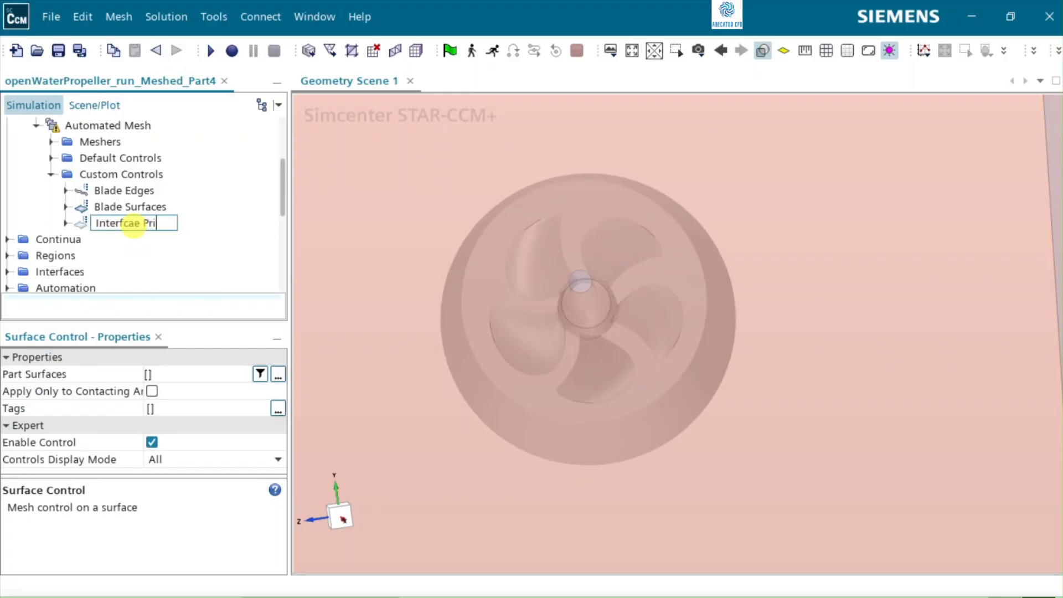
pyautogui.write('Interfcae Prism Layer')
pyautogui.press('Return')
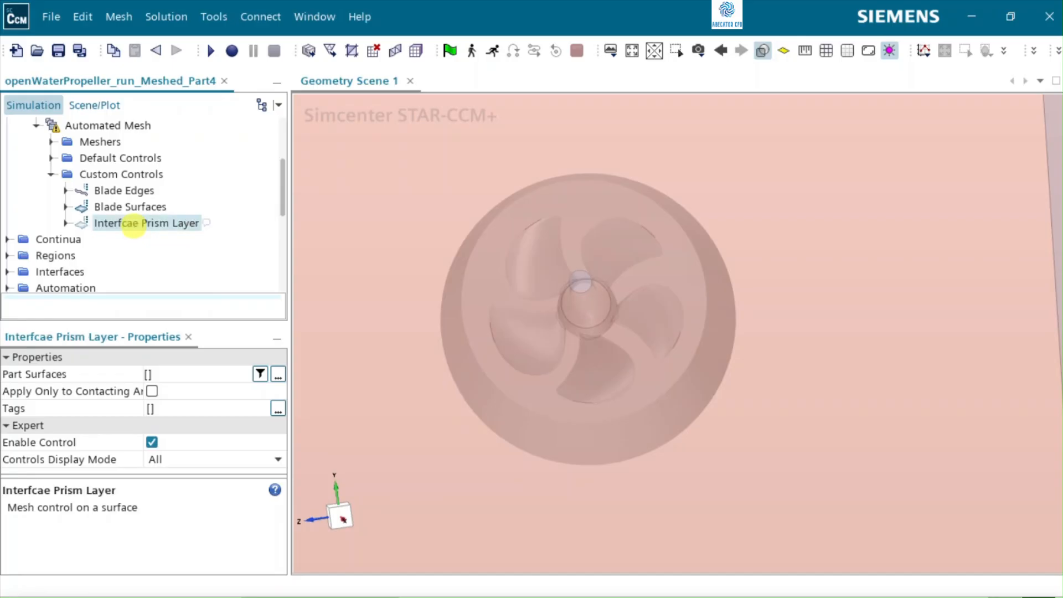
# Step: Assign the Interface surfaces of both the Rotating Region and the Static Region to the Interface Prism Layer control
pyautogui.click(64, 221)
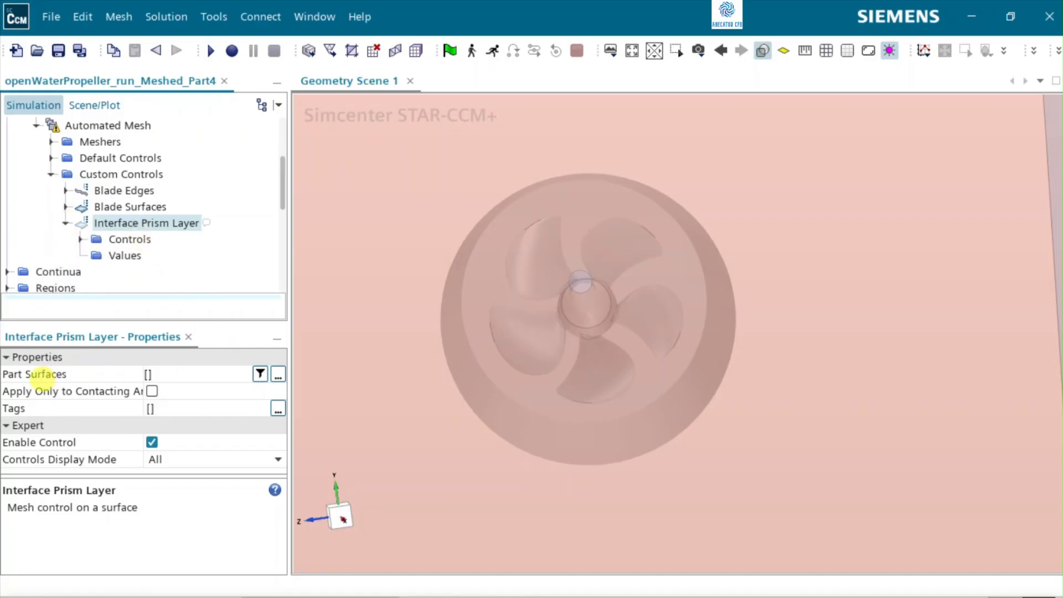
pyautogui.click(278, 375)
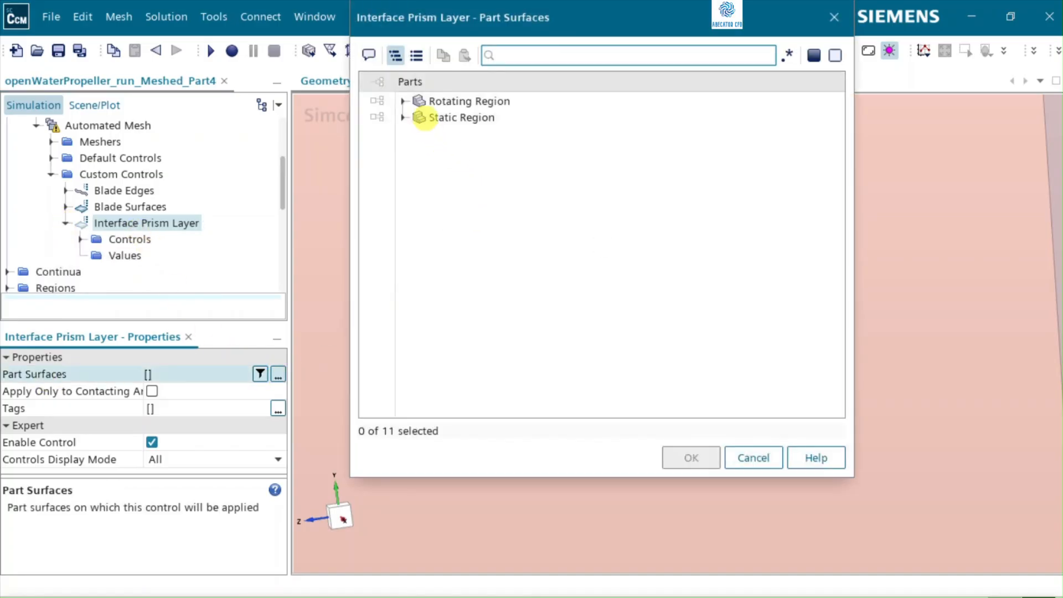
pyautogui.click(405, 102)
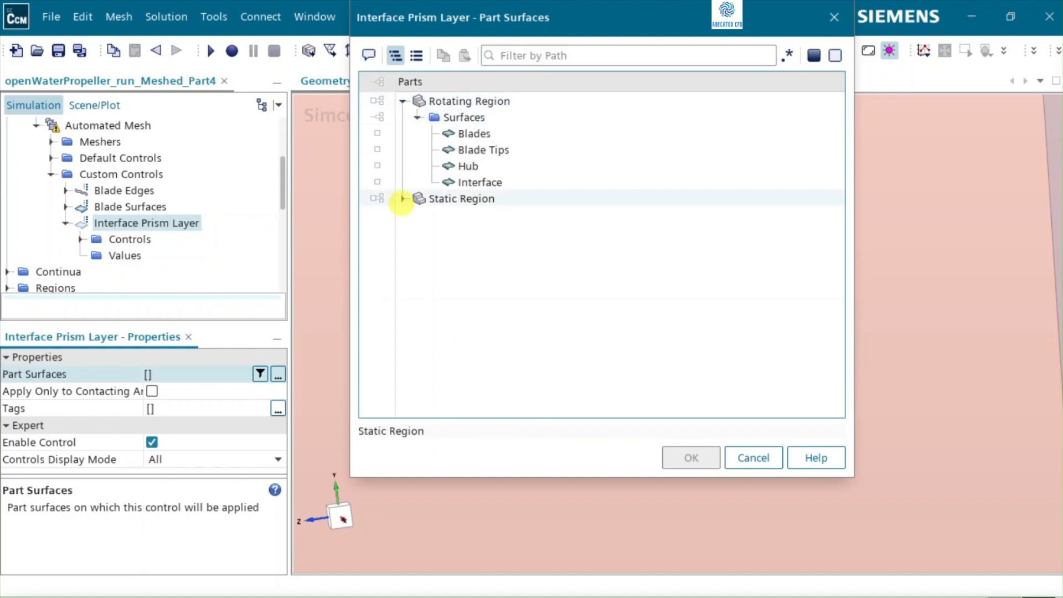
pyautogui.click(402, 198)
pyautogui.click(481, 182)
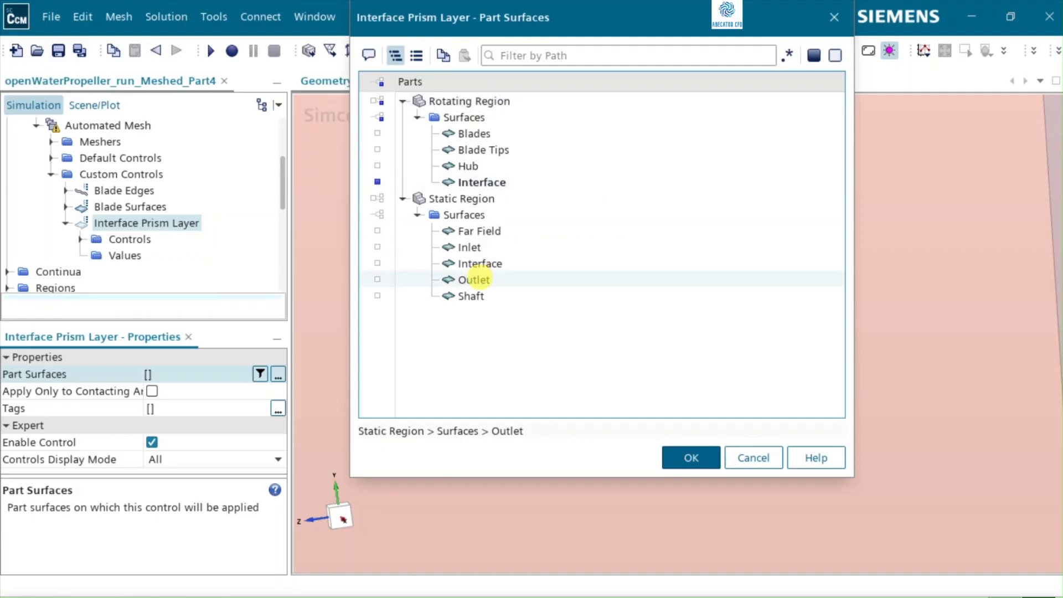
pyautogui.click(487, 264)
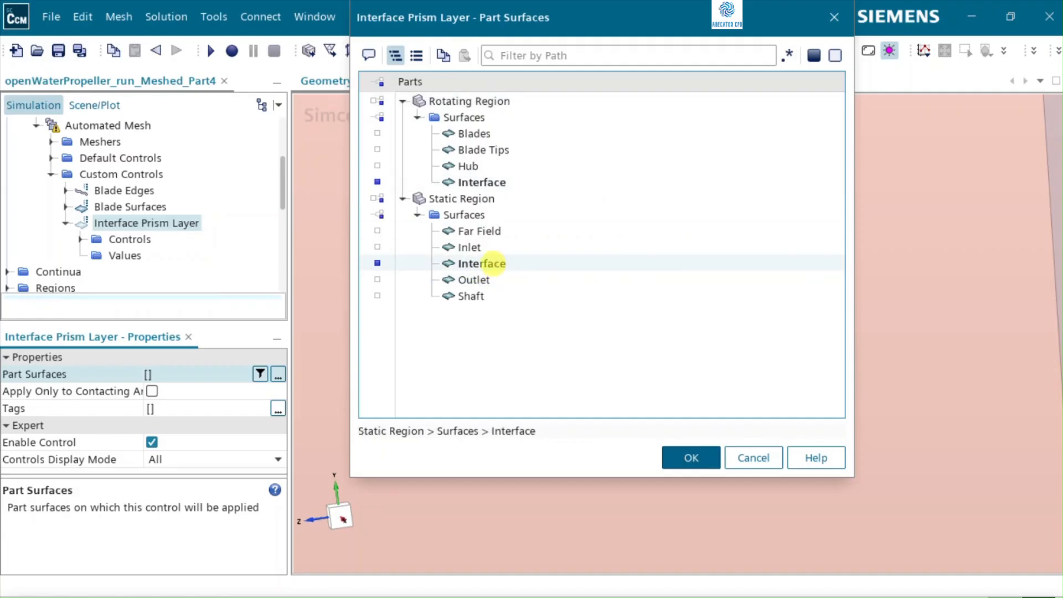
pyautogui.click(689, 457)
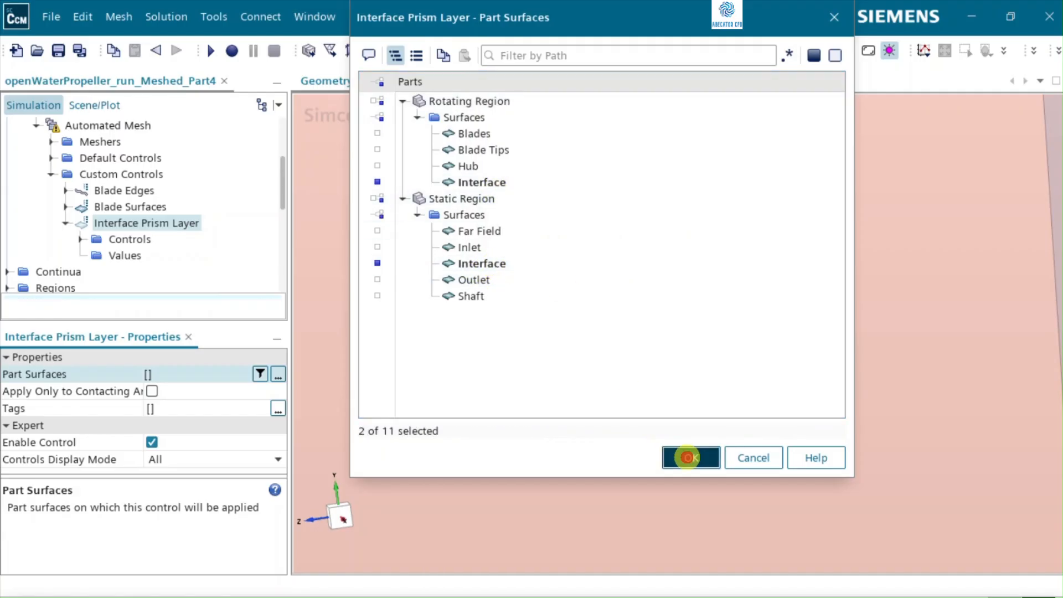
# Step: Set the Prism Layers option of the Interface Prism Layer control to Custom
pyautogui.click(81, 239)
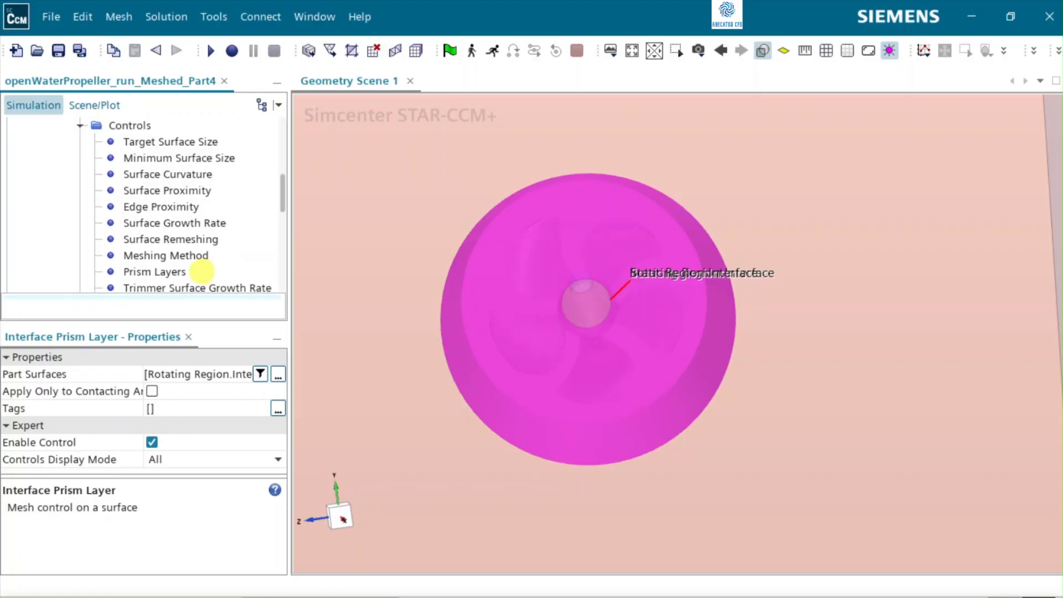
pyautogui.click(171, 271)
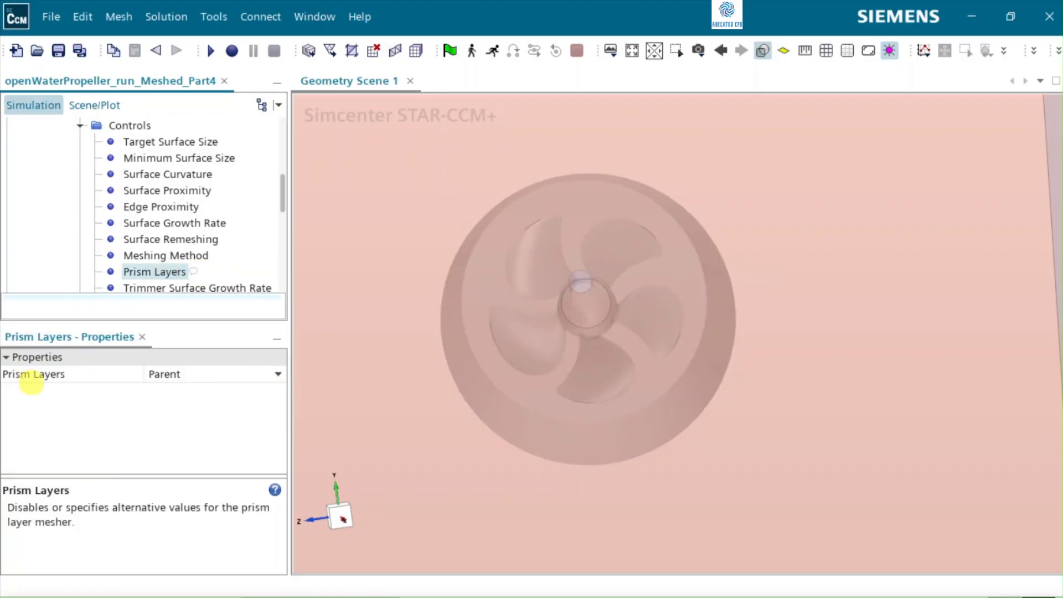
pyautogui.click(204, 374)
pyautogui.click(186, 410)
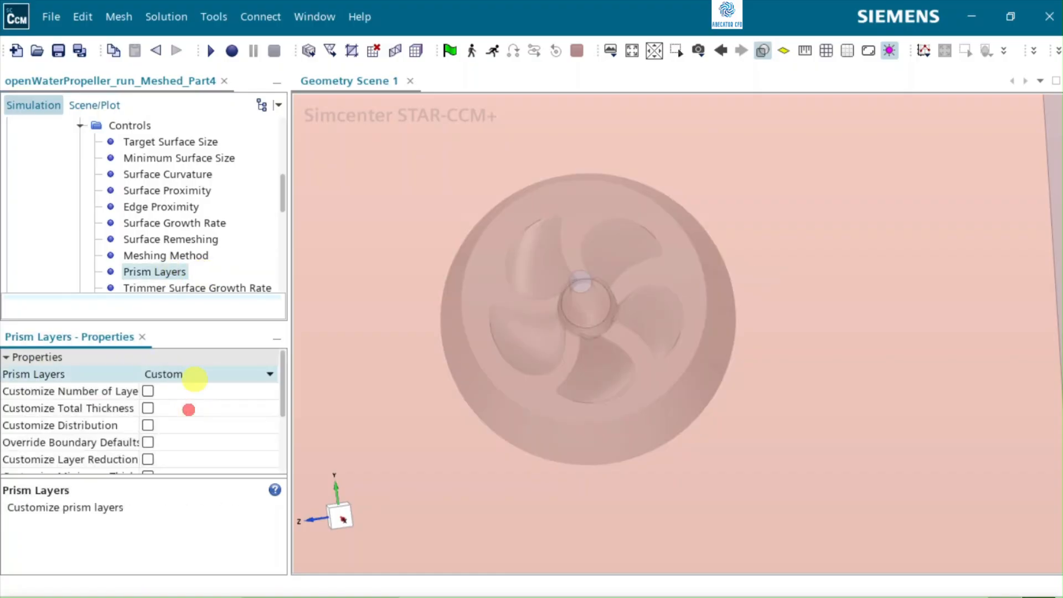
# Step: Enable customizing the number of layers and total thickness, and override the boundary defaults for the interface prism layers
pyautogui.scroll(-3, 188, 213)
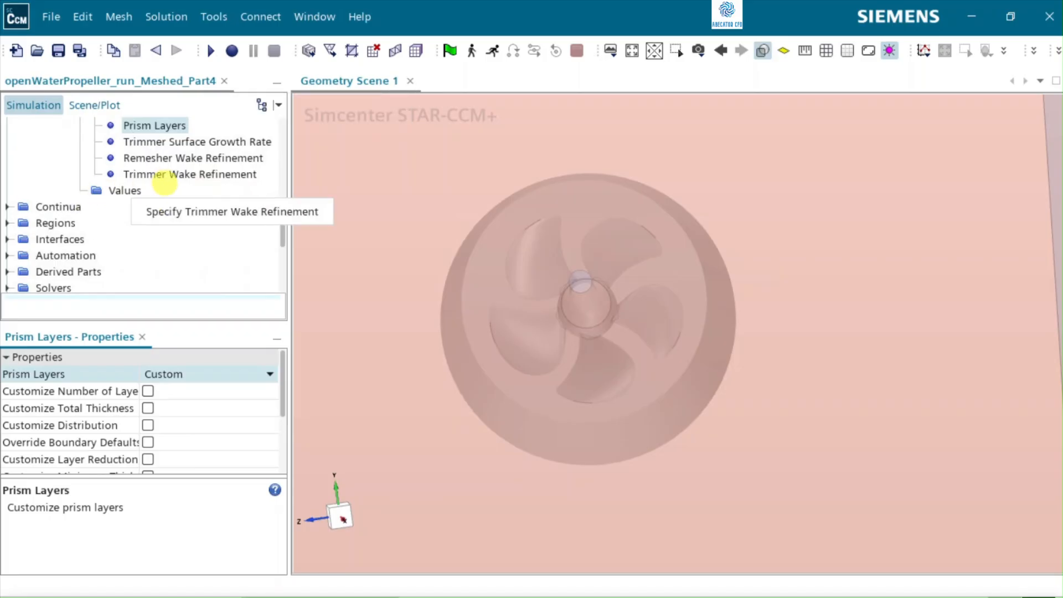
pyautogui.scroll(1, 166, 191)
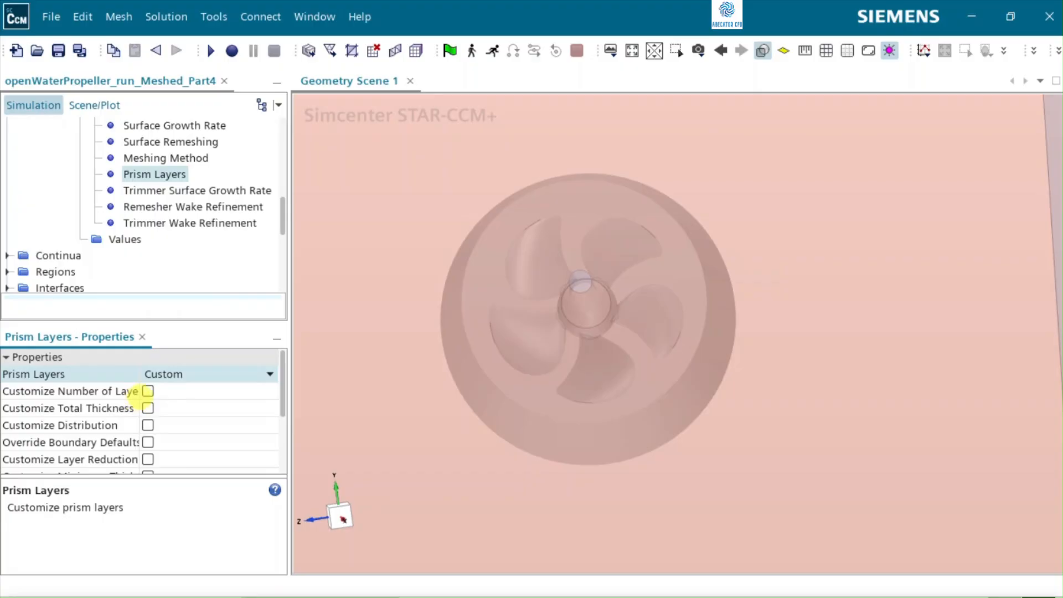
pyautogui.click(147, 390)
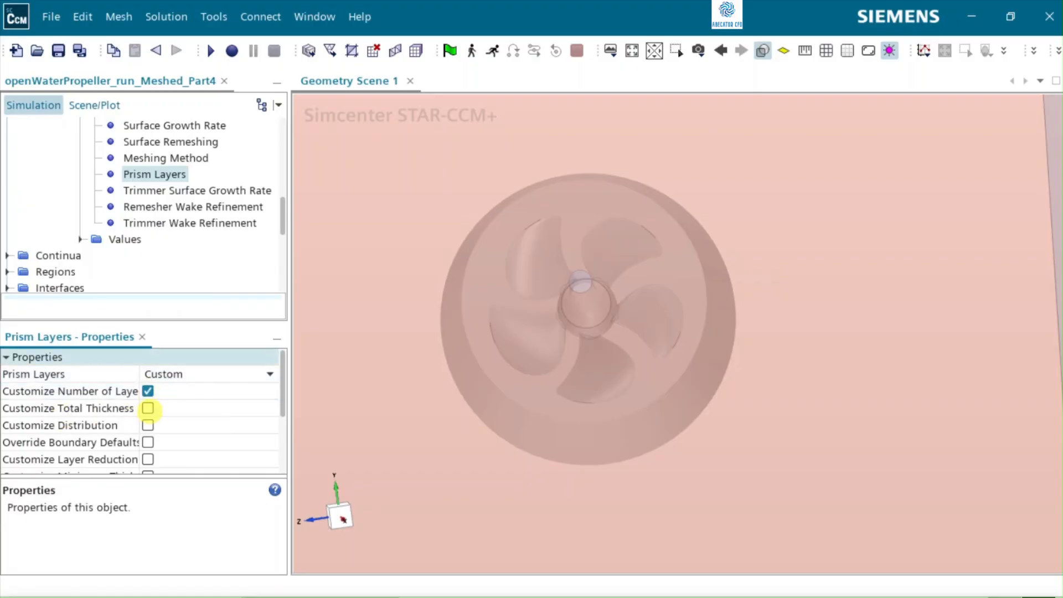
pyautogui.click(147, 408)
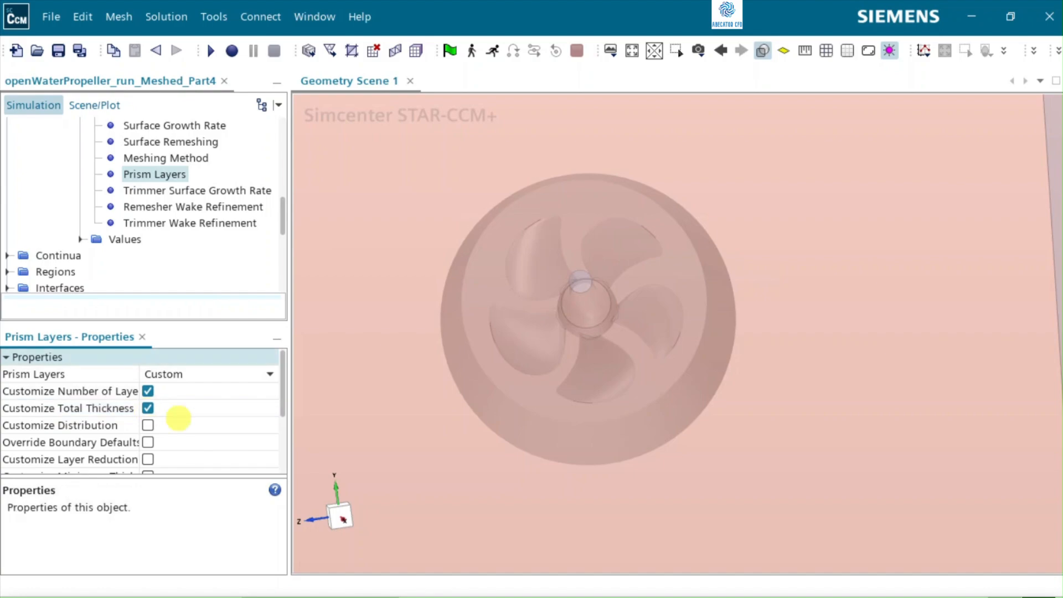
pyautogui.click(114, 447)
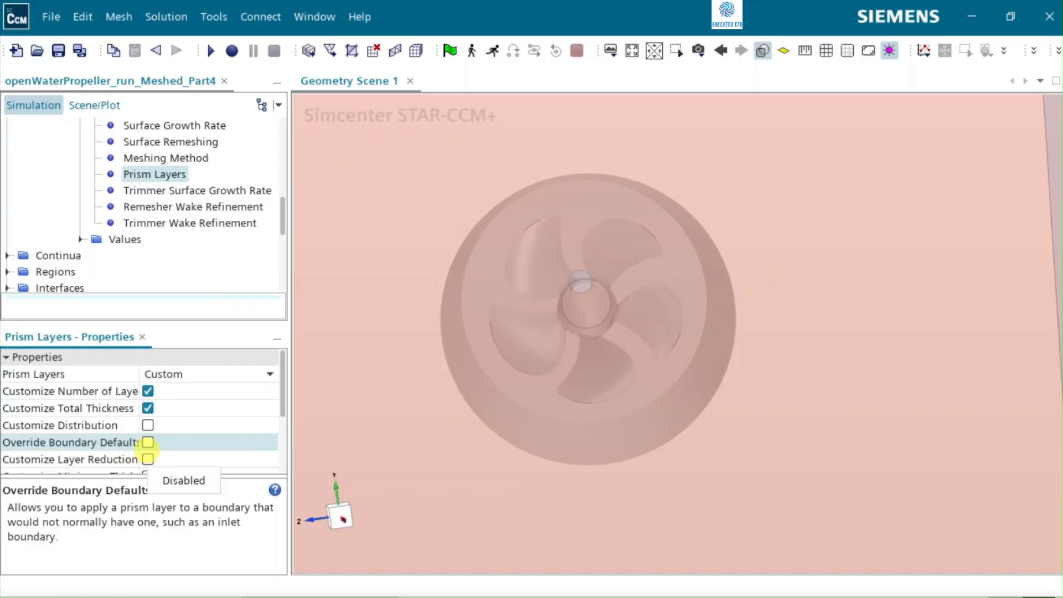
pyautogui.click(147, 450)
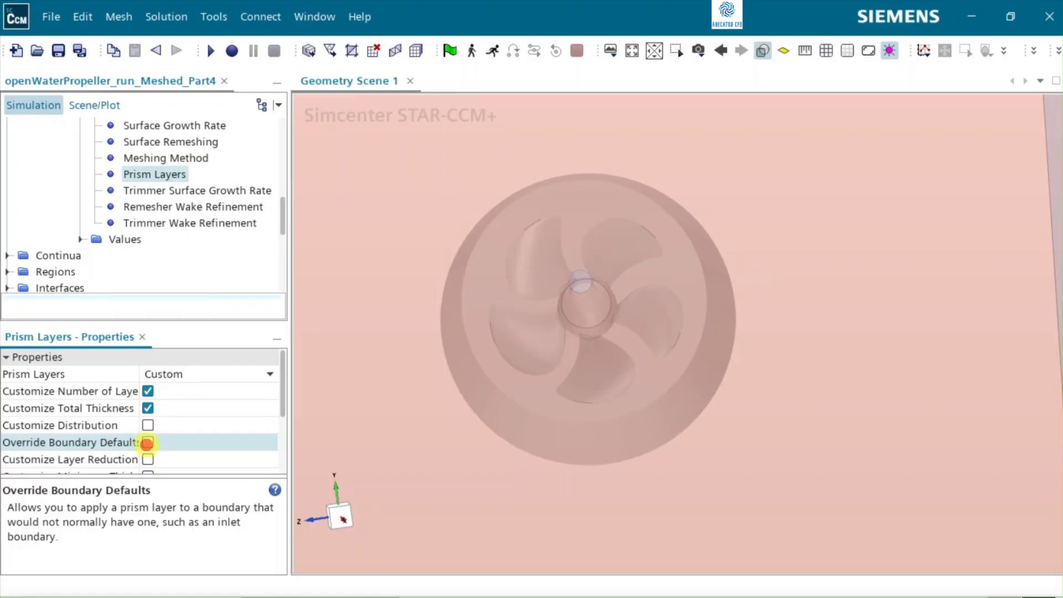
pyautogui.click(147, 442)
pyautogui.click(82, 443)
# Step: Set the number of prism layers to 1 in the Interface Prism Layer control's custom prism values
pyautogui.click(75, 239)
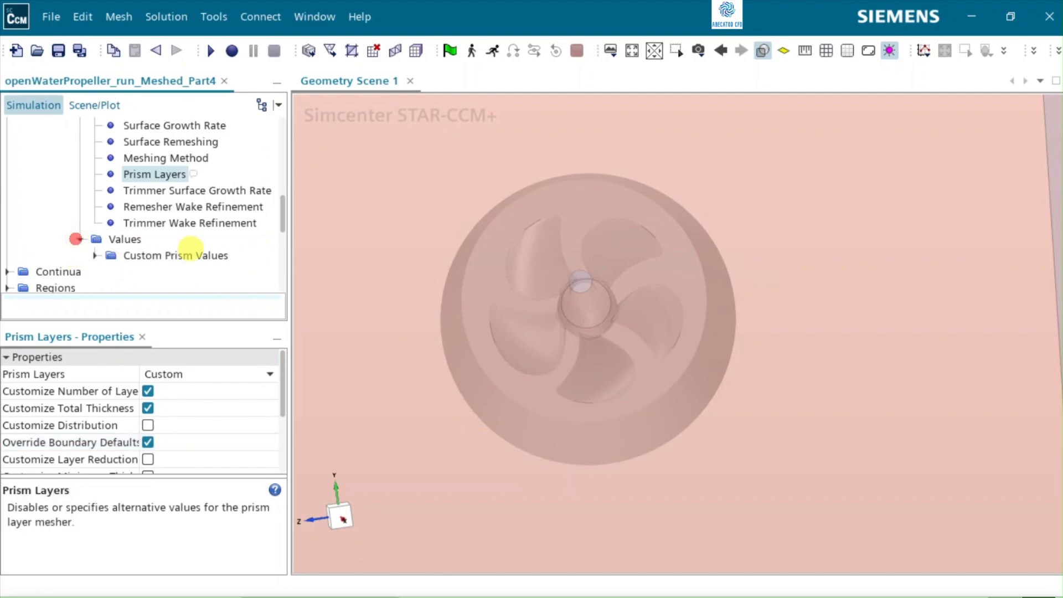
pyautogui.click(95, 255)
pyautogui.click(159, 270)
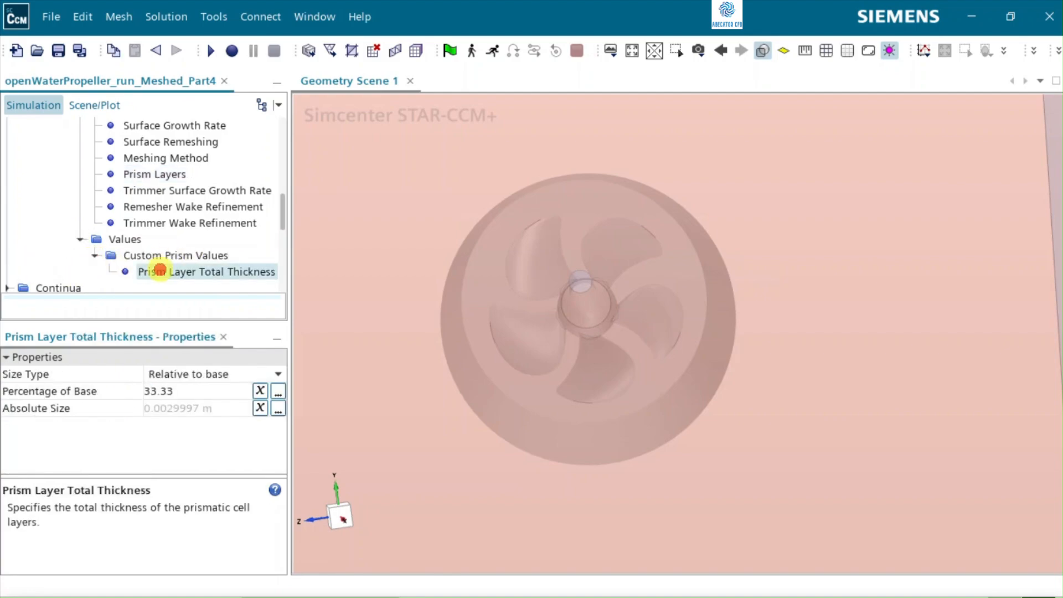
pyautogui.click(176, 255)
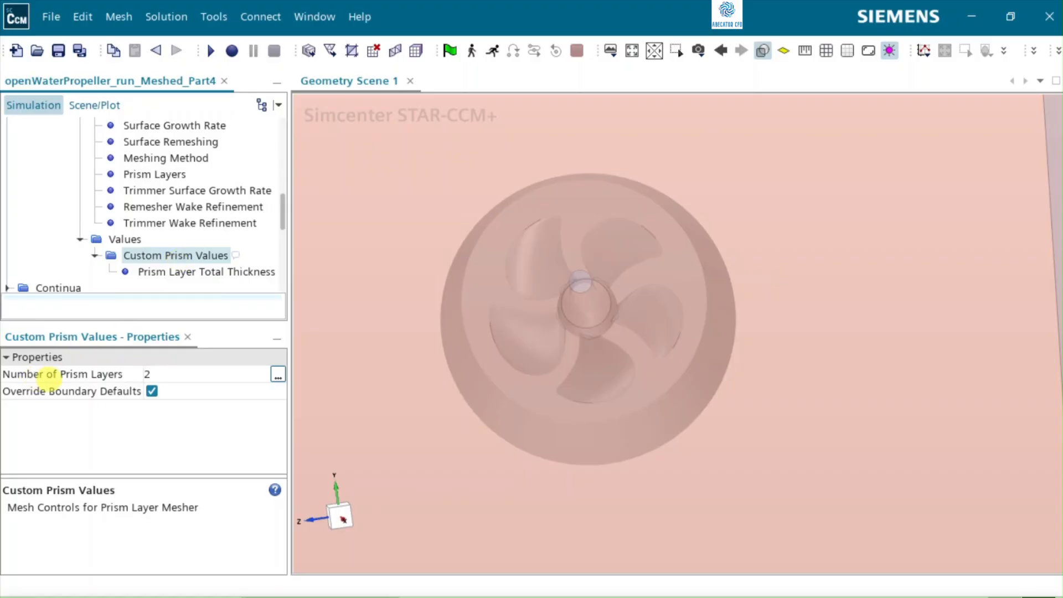
pyautogui.click(156, 373)
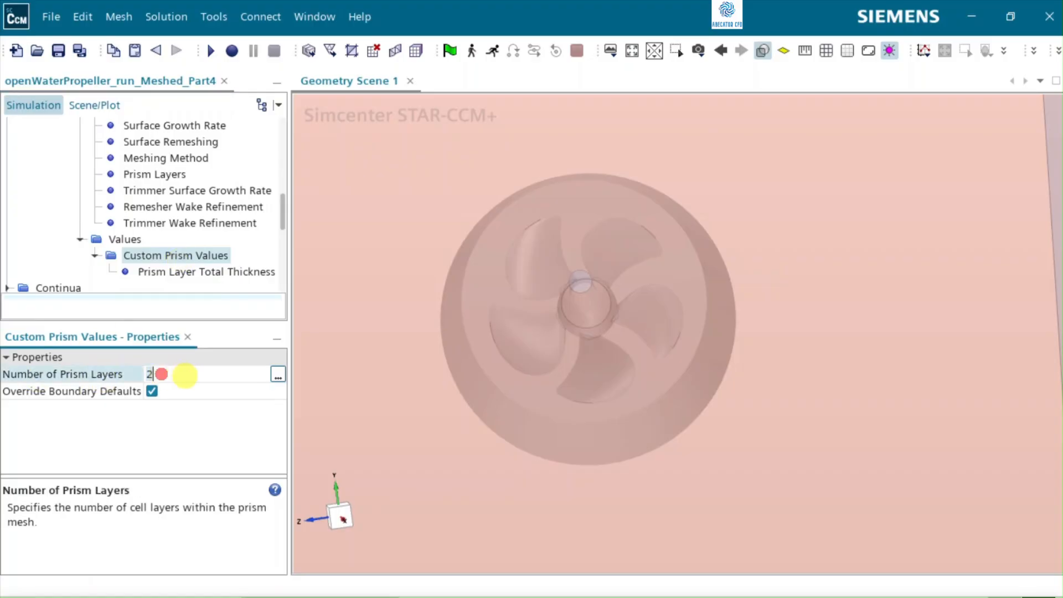
pyautogui.click(184, 376)
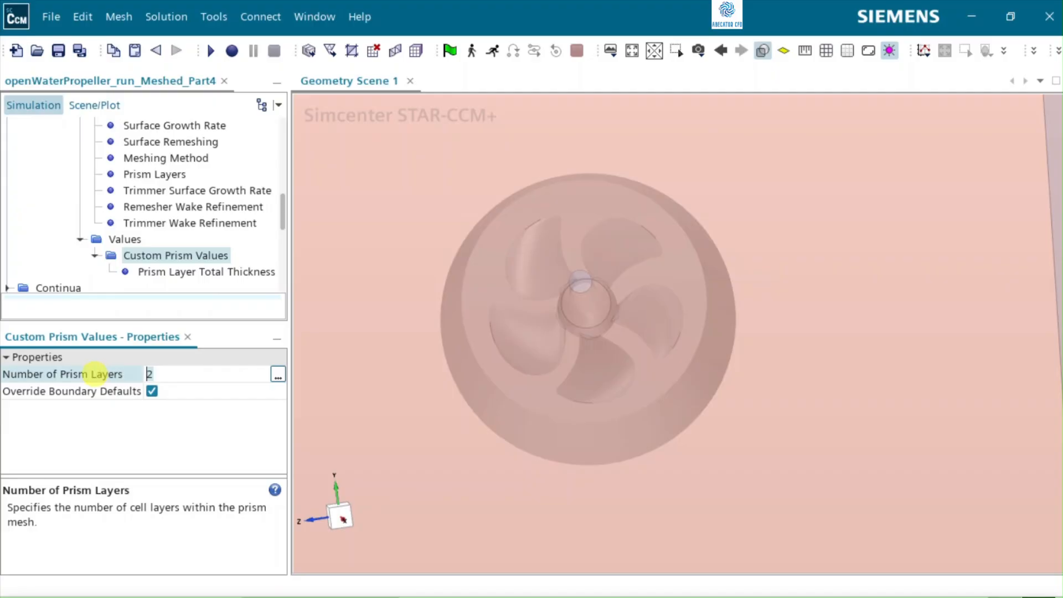
pyautogui.write('1')
pyautogui.press('Return')
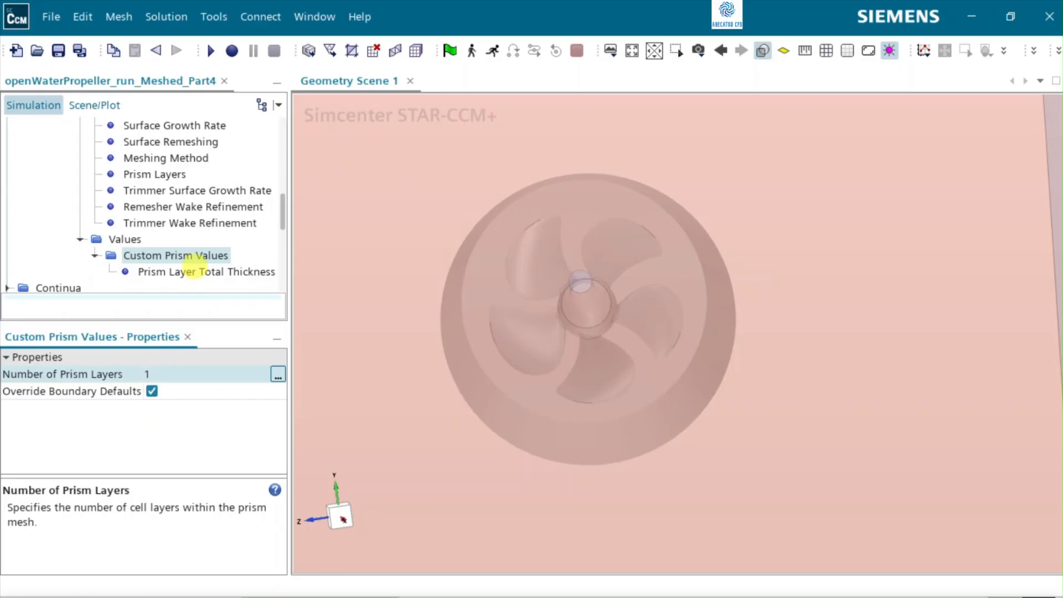
# Step: Set the Interface Prism Layer control's prism layer total thickness to 50 percent of base
pyautogui.click(190, 271)
pyautogui.click(215, 389)
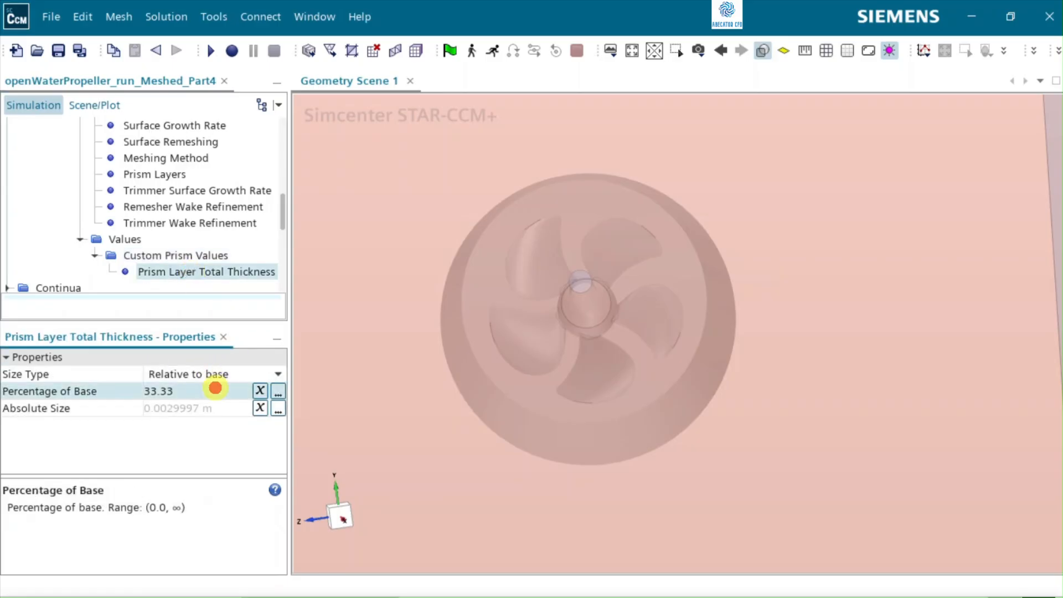
pyautogui.hotkey('ctrl', 'a')
pyautogui.write('50')
pyautogui.press('Return')
pyautogui.click(719, 296)
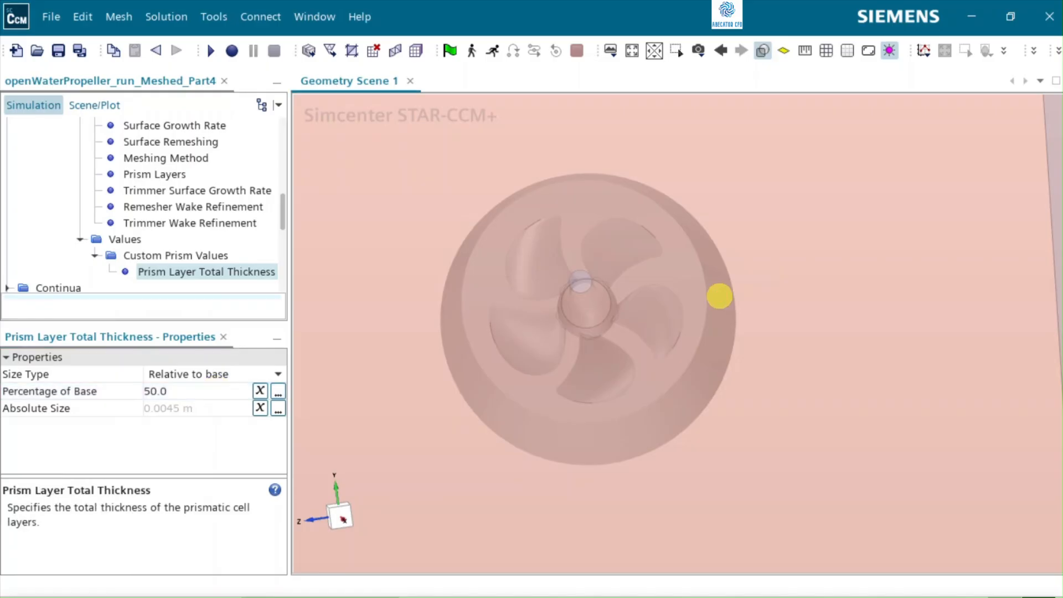
# Step: Add another surface control to the automated mesh's custom controls and rename it Far Field
pyautogui.scroll(-8, 592, 337)
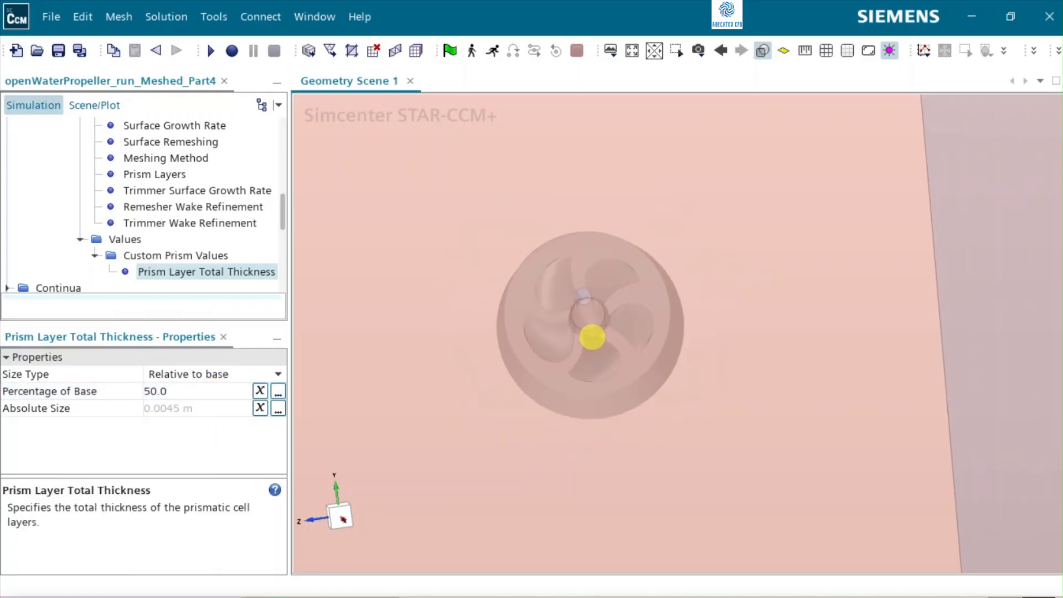
pyautogui.scroll(-3, 592, 337)
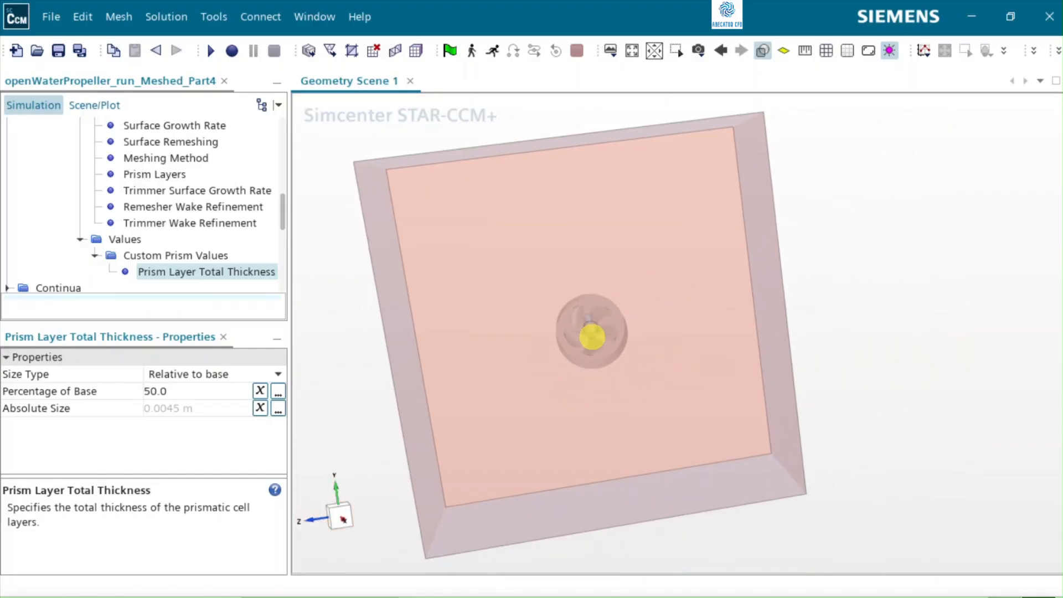
pyautogui.moveTo(530, 330)
pyautogui.mouseDown()
pyautogui.moveTo(642, 349)
pyautogui.moveTo(613, 227)
pyautogui.mouseUp()
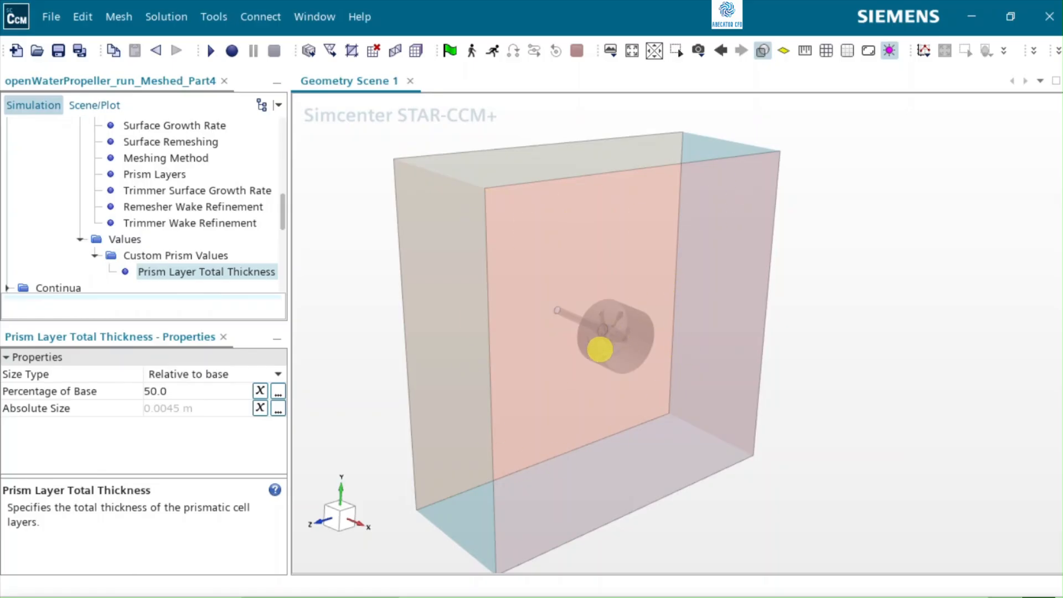
pyautogui.click(64, 204)
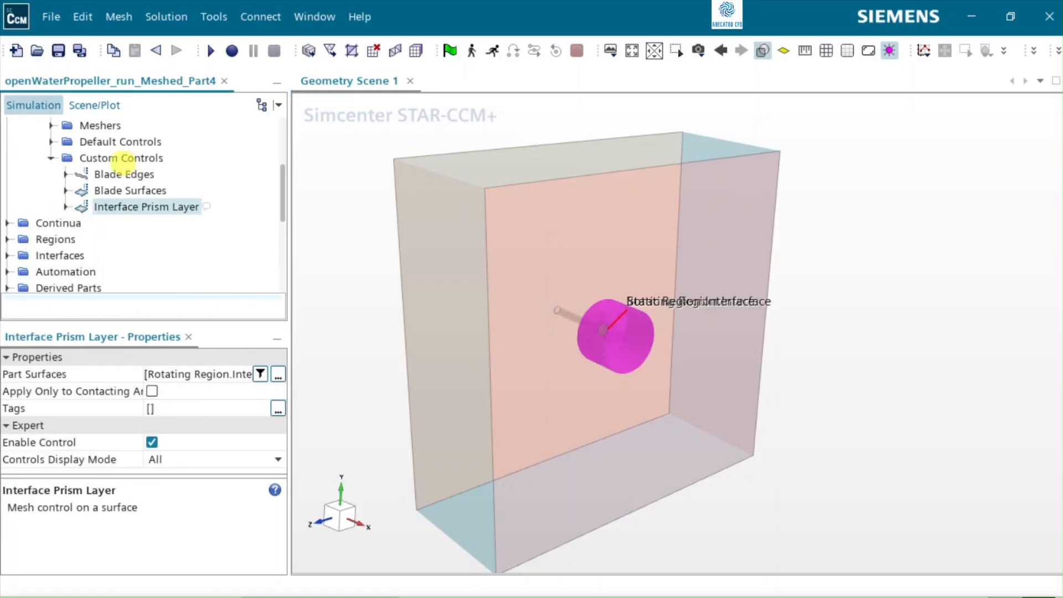
pyautogui.rightClick(122, 161)
pyautogui.moveTo(178, 175)
pyautogui.click(267, 194)
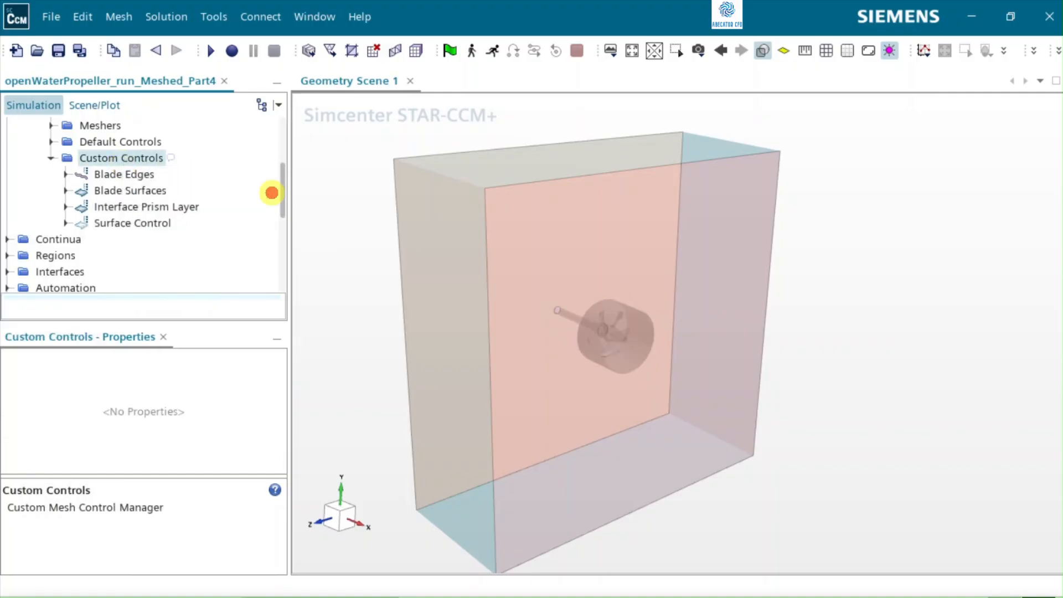
pyautogui.click(143, 224)
pyautogui.press('F2')
pyautogui.write('F')
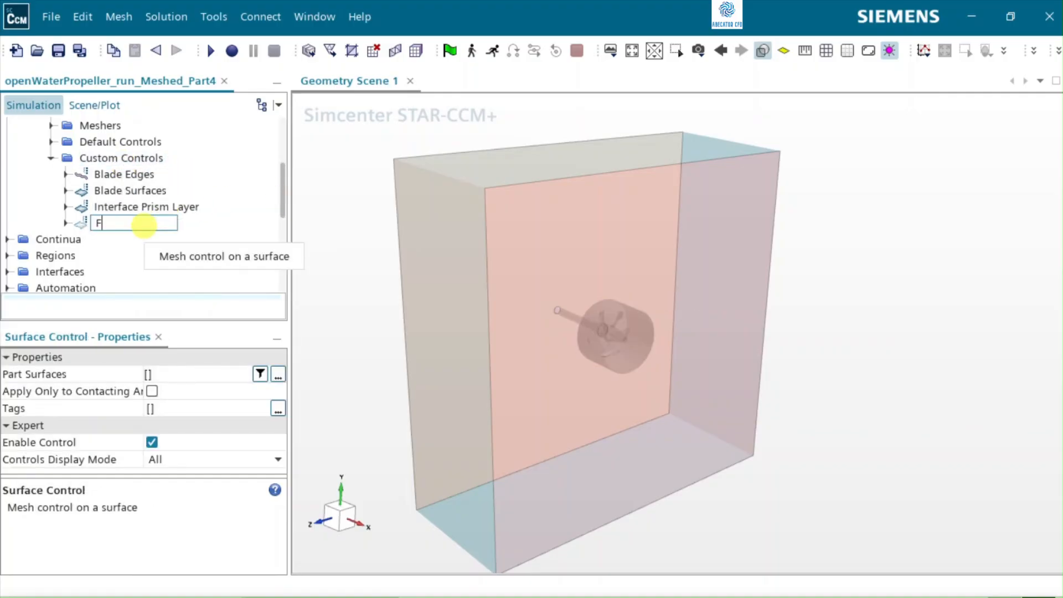
pyautogui.write('ar Field')
pyautogui.press('Return')
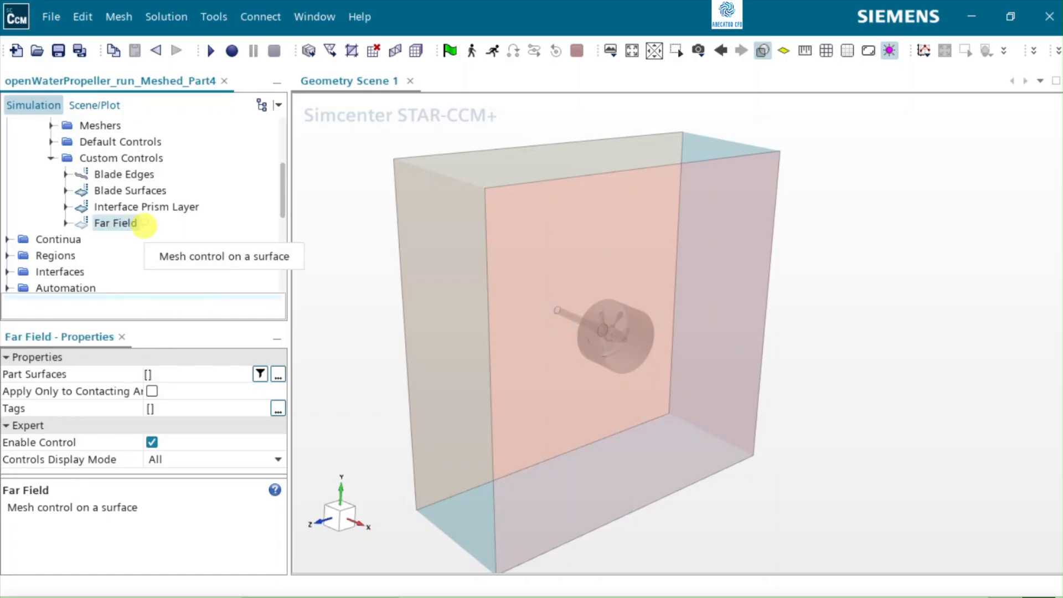
# Step: Assign the Static Region's Far Field, Inlet and Outlet surfaces to the Far Field control
pyautogui.click(277, 374)
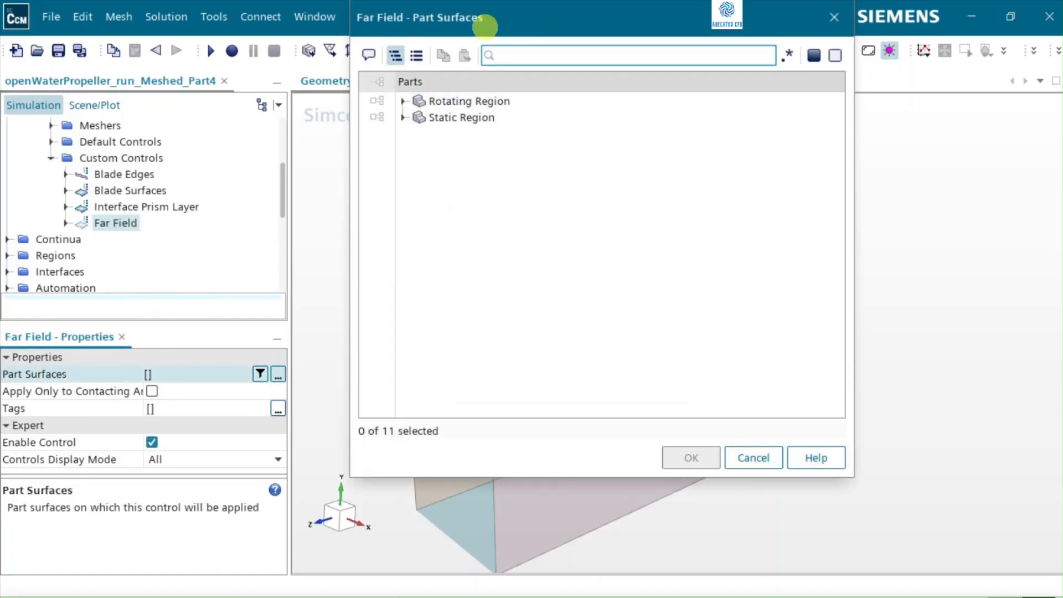
pyautogui.click(403, 117)
pyautogui.click(467, 151)
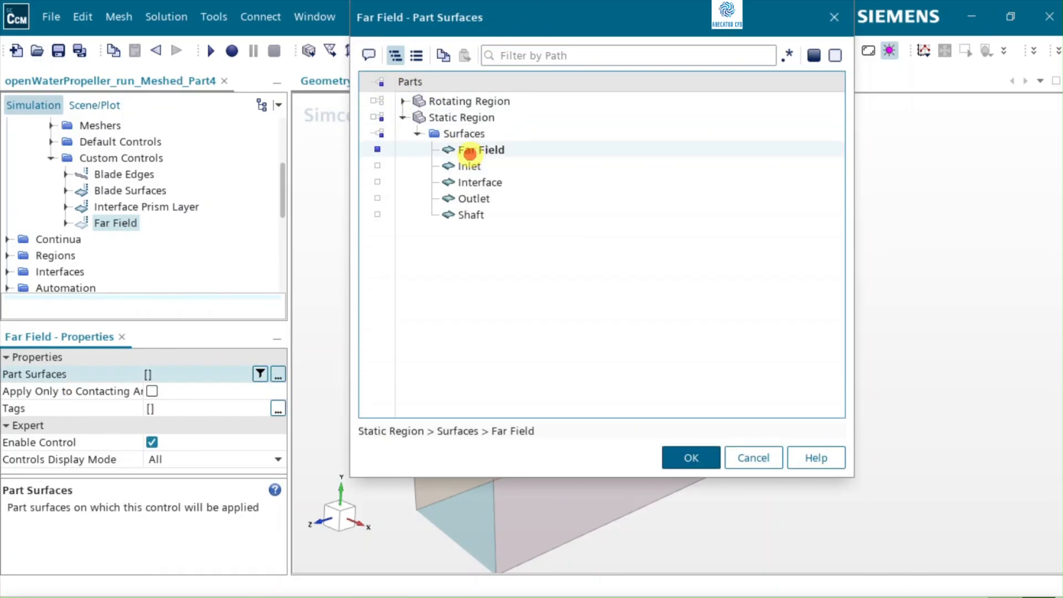
pyautogui.click(472, 167)
pyautogui.click(500, 202)
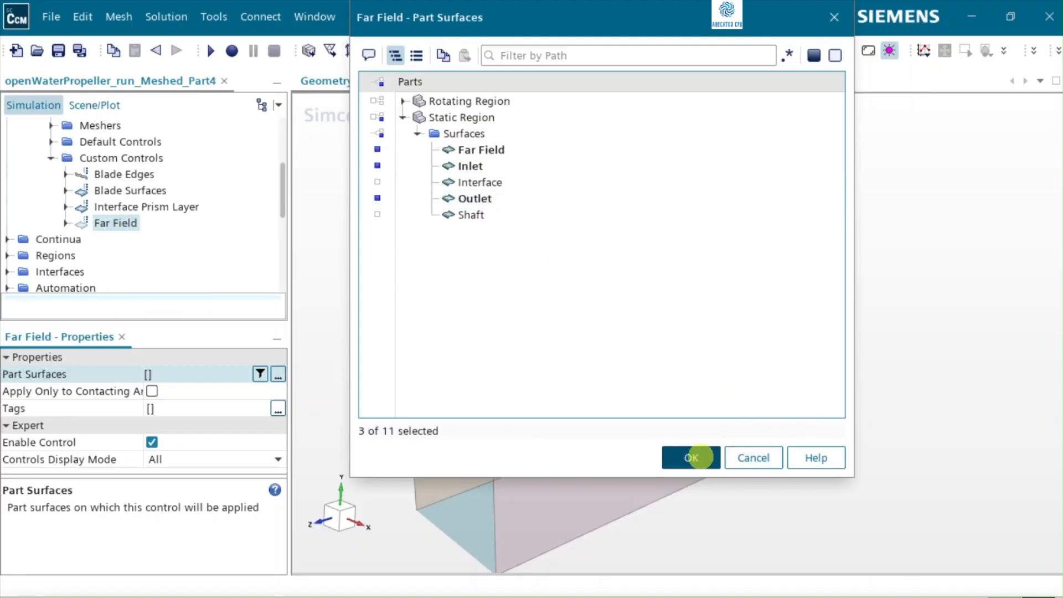
pyautogui.click(690, 457)
# Step: Set the Target Surface Size option of the Far Field control to Custom
pyautogui.click(65, 223)
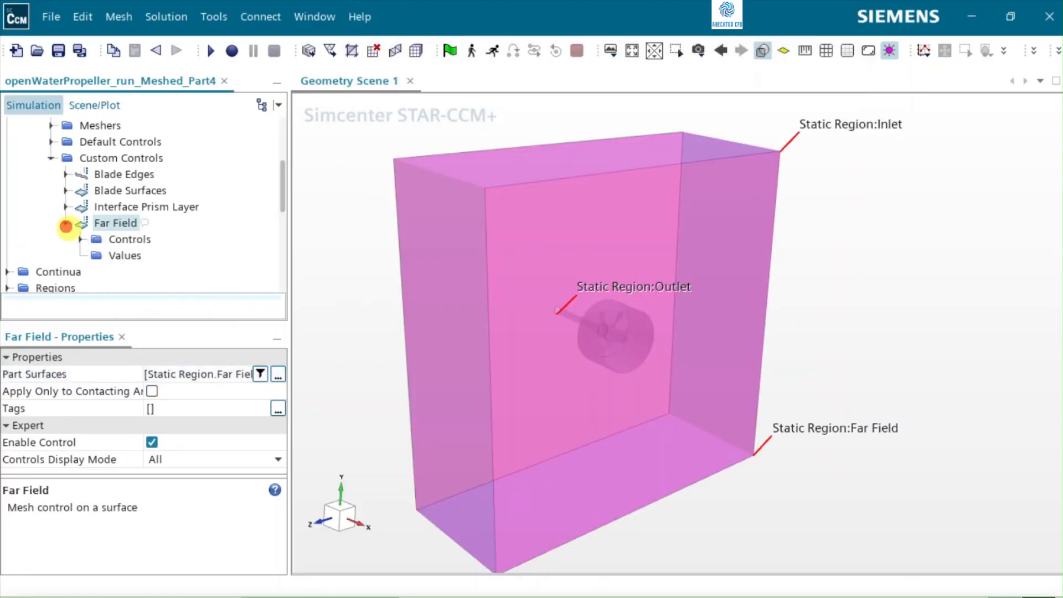
pyautogui.click(77, 239)
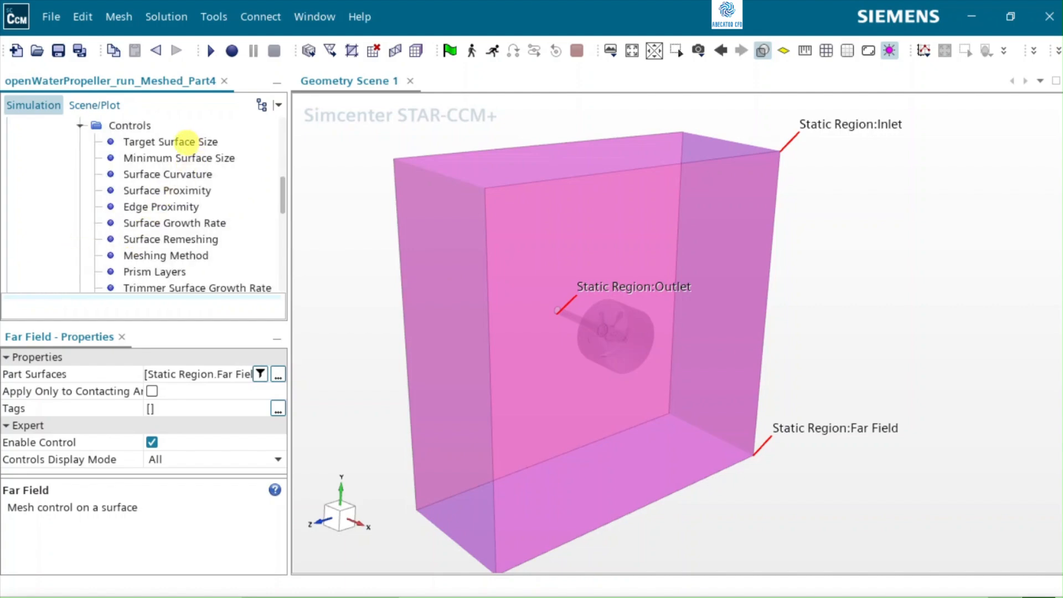
pyautogui.click(184, 142)
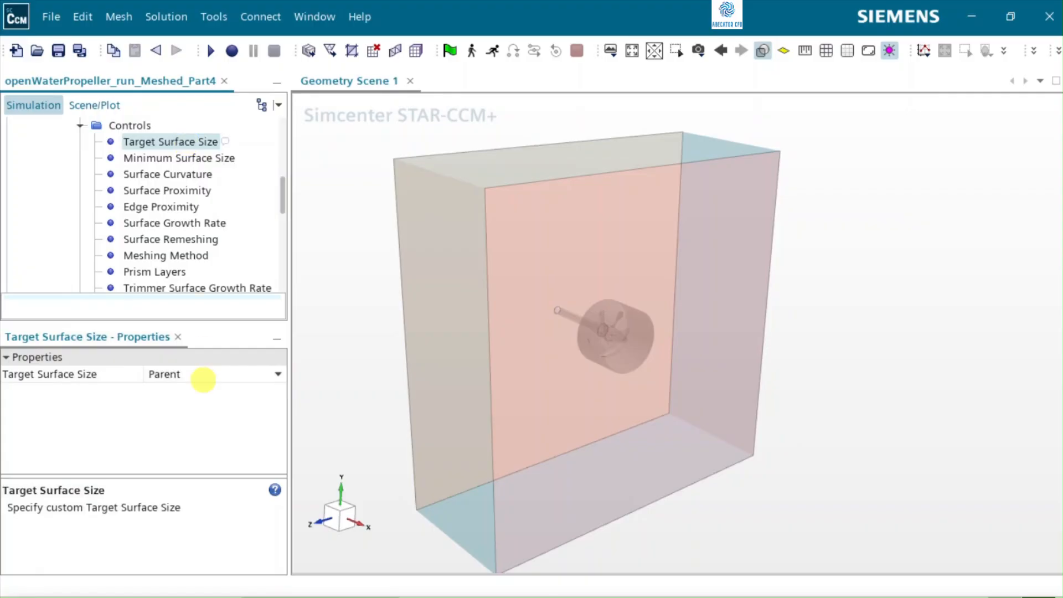
pyautogui.click(203, 379)
pyautogui.click(195, 410)
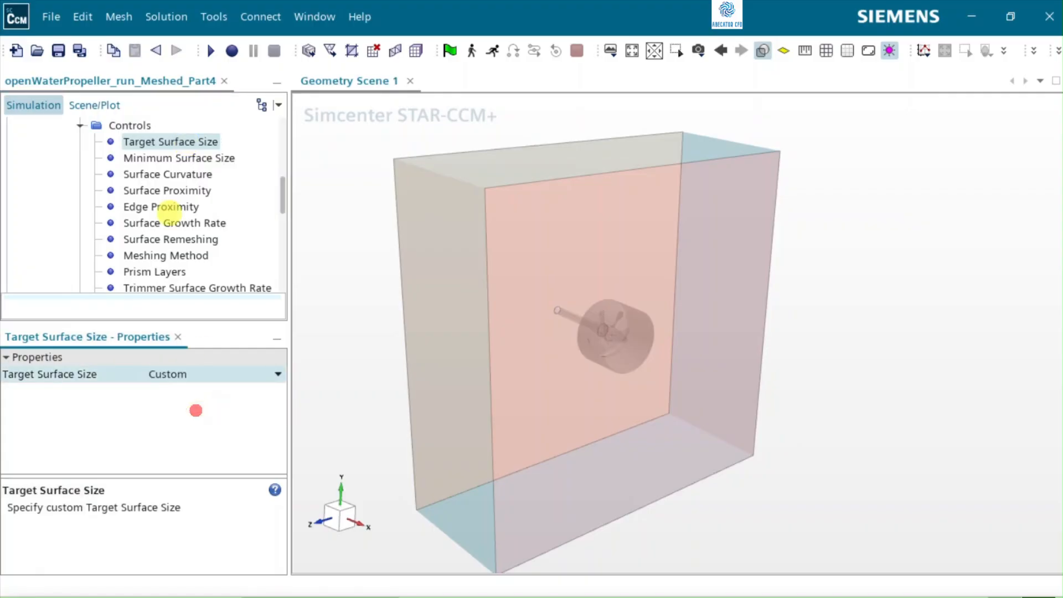
# Step: Set the Far Field control's target surface size to 1600 percent of base
pyautogui.click(79, 126)
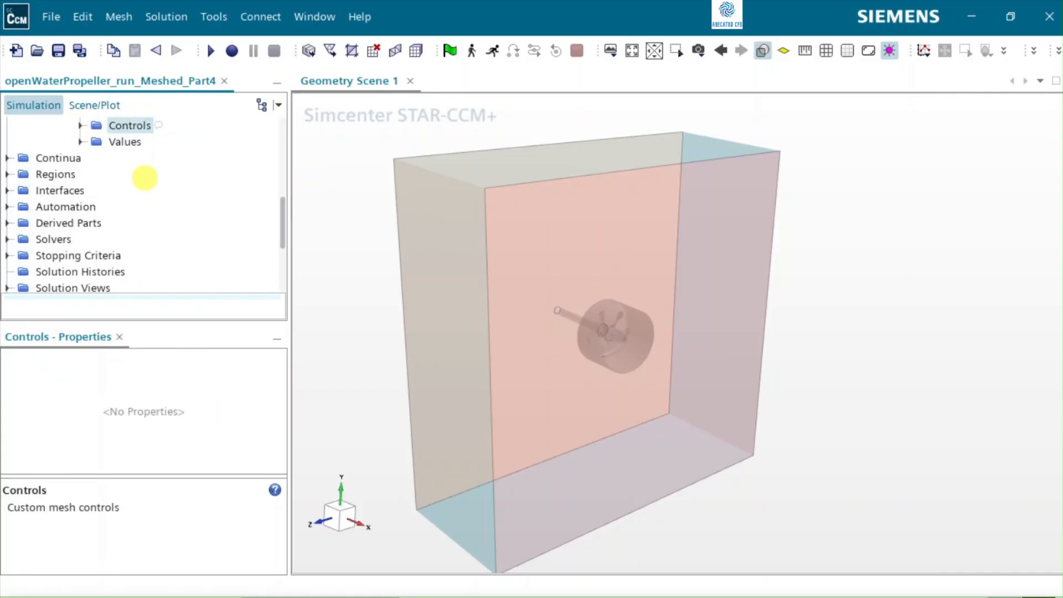
pyautogui.click(81, 141)
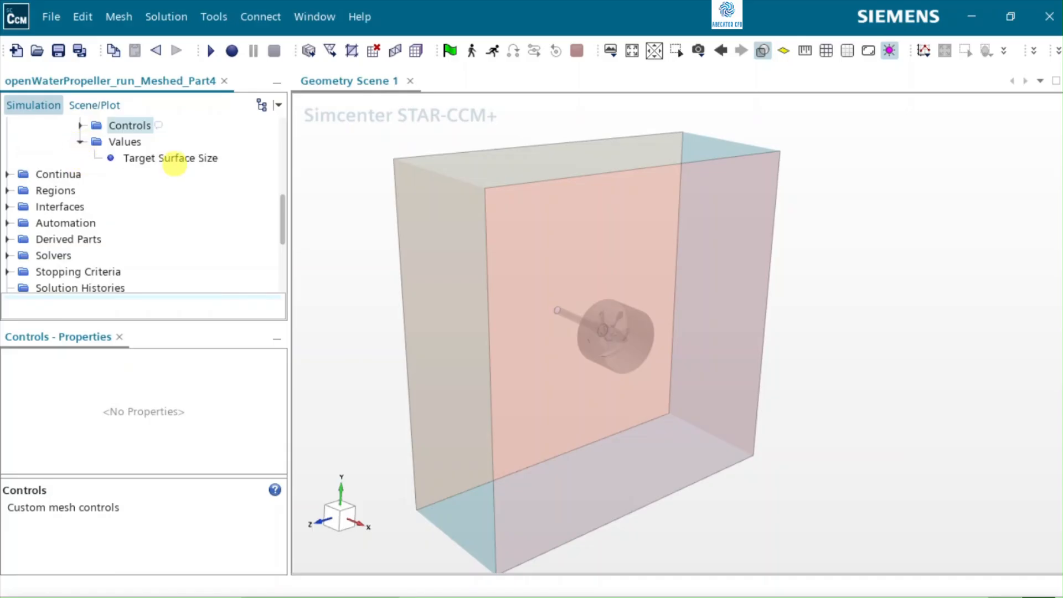
pyautogui.click(171, 158)
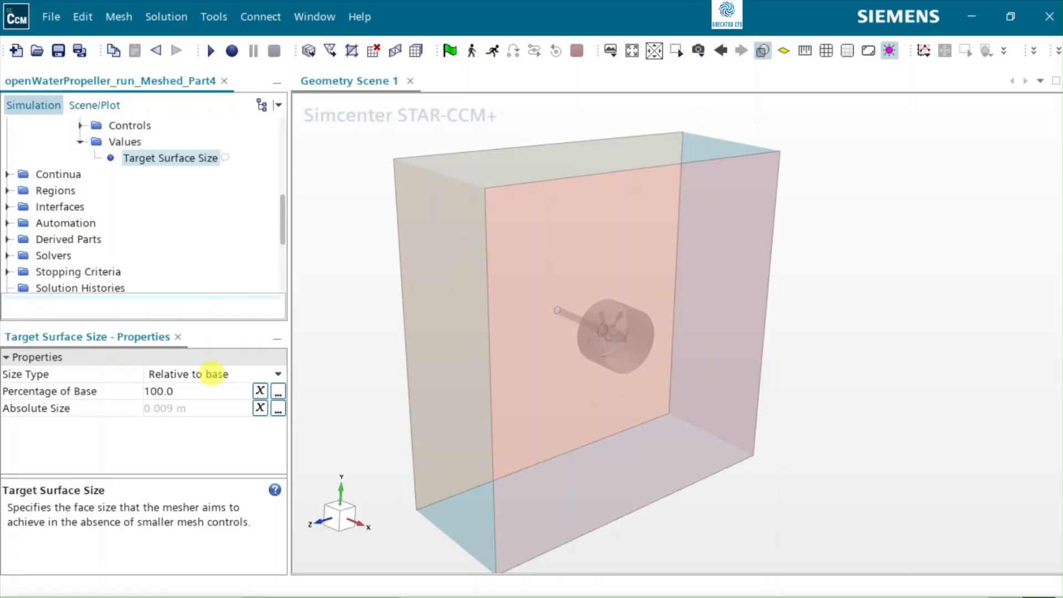
pyautogui.click(203, 388)
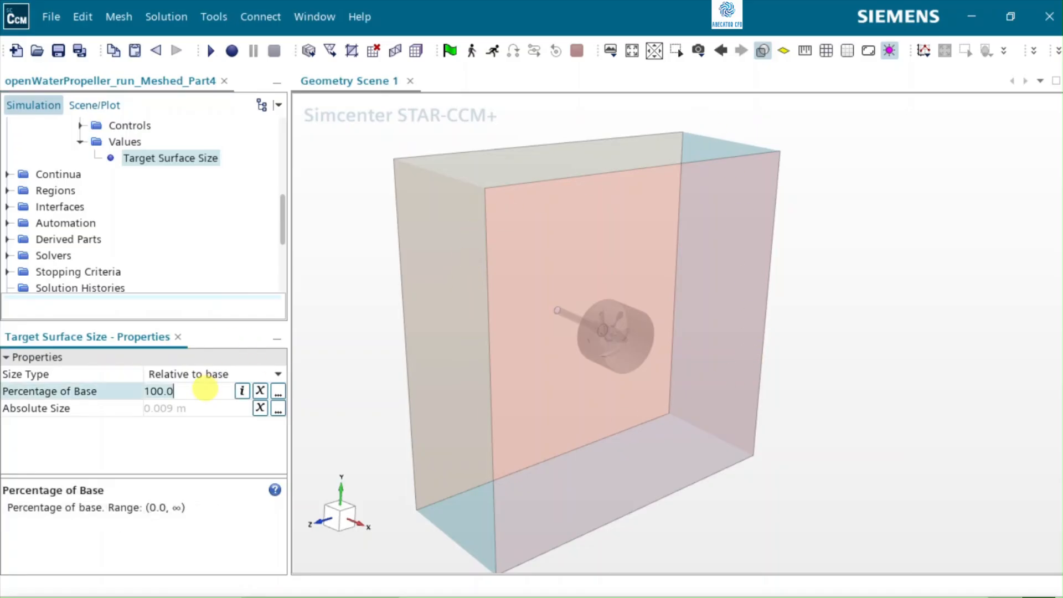
pyautogui.press('Return')
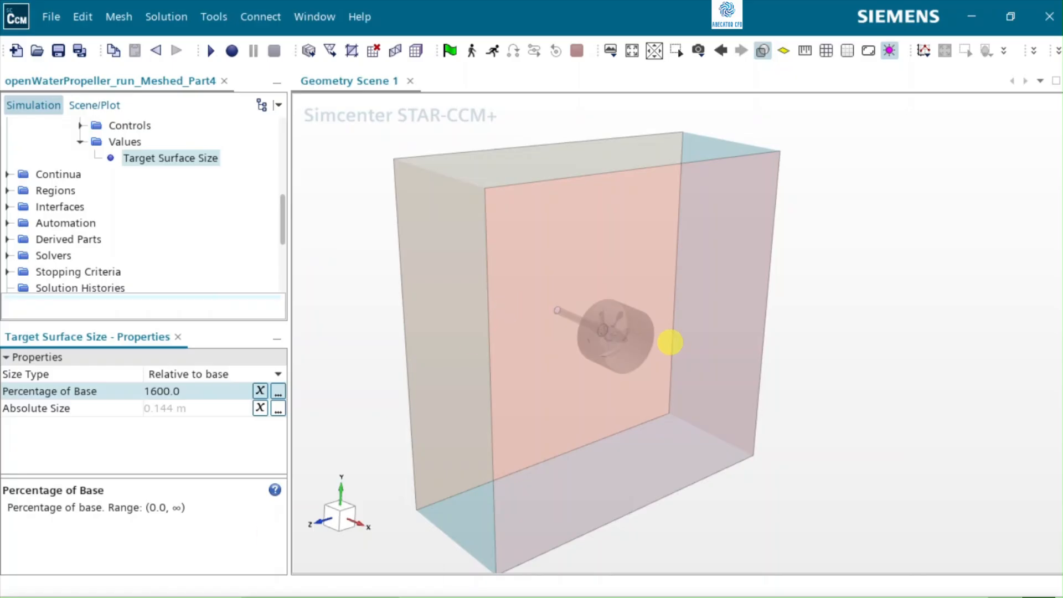
pyautogui.moveTo(642, 348)
pyautogui.mouseDown()
pyautogui.moveTo(570, 338)
pyautogui.moveTo(626, 354)
pyautogui.mouseUp()
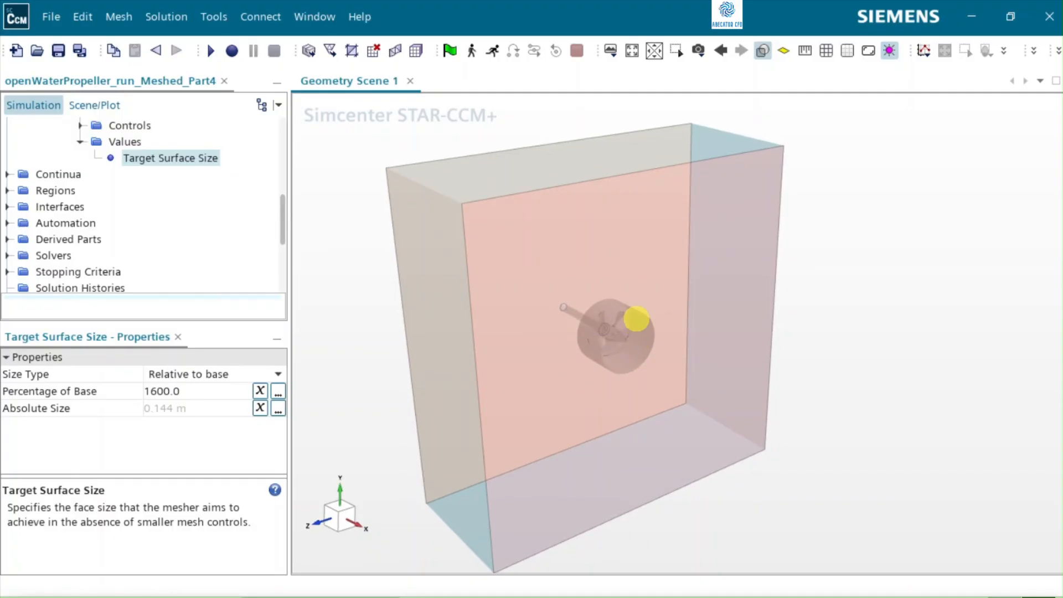
pyautogui.click(622, 368)
pyautogui.moveTo(621, 368); pyautogui.dragTo(616, 314)
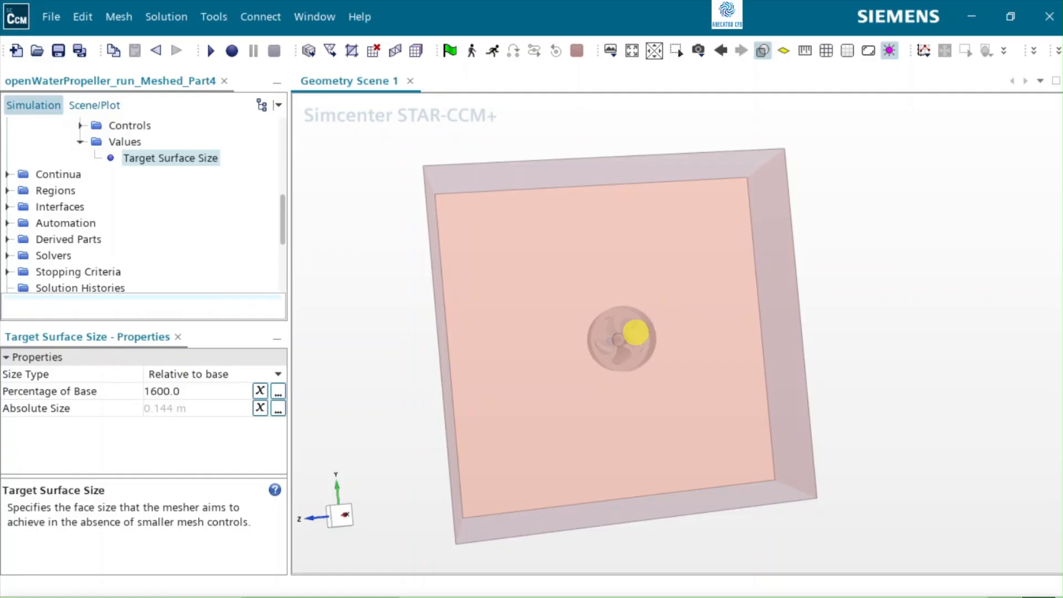
pyautogui.scroll(2, 636, 332)
pyautogui.scroll(1, 635, 332)
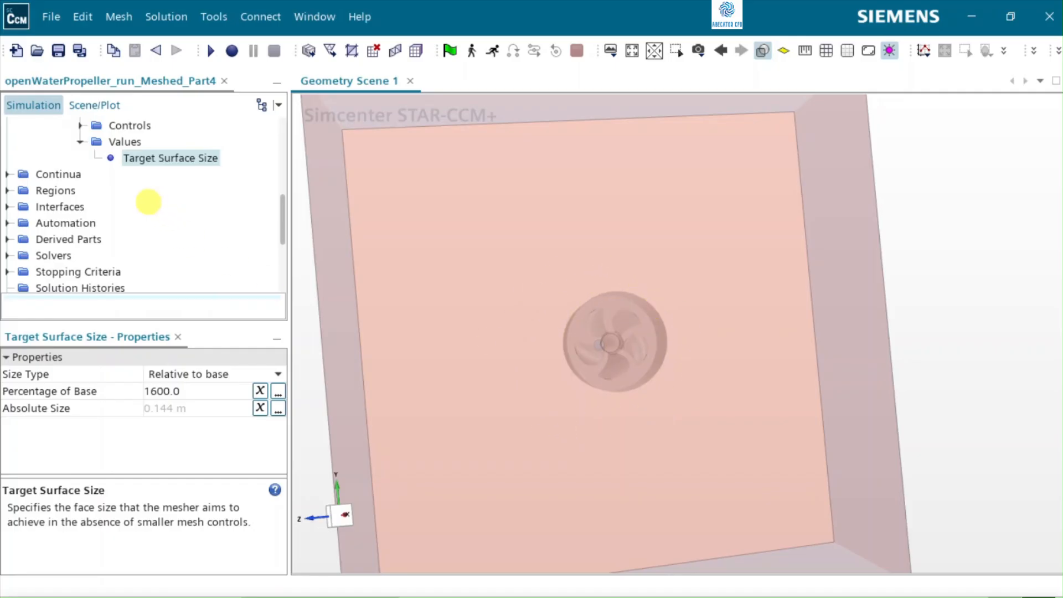
# Step: Start a new cylinder shape part under the geometry parts and set its start coordinate X to 0.2 m
pyautogui.scroll(5, 148, 202)
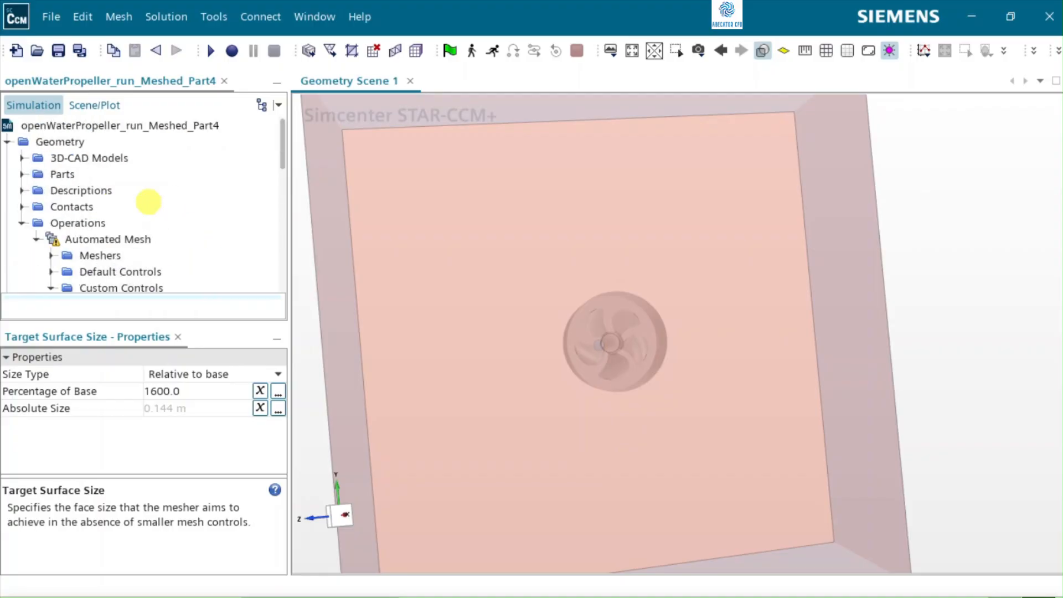
pyautogui.click(21, 173)
pyautogui.click(59, 173)
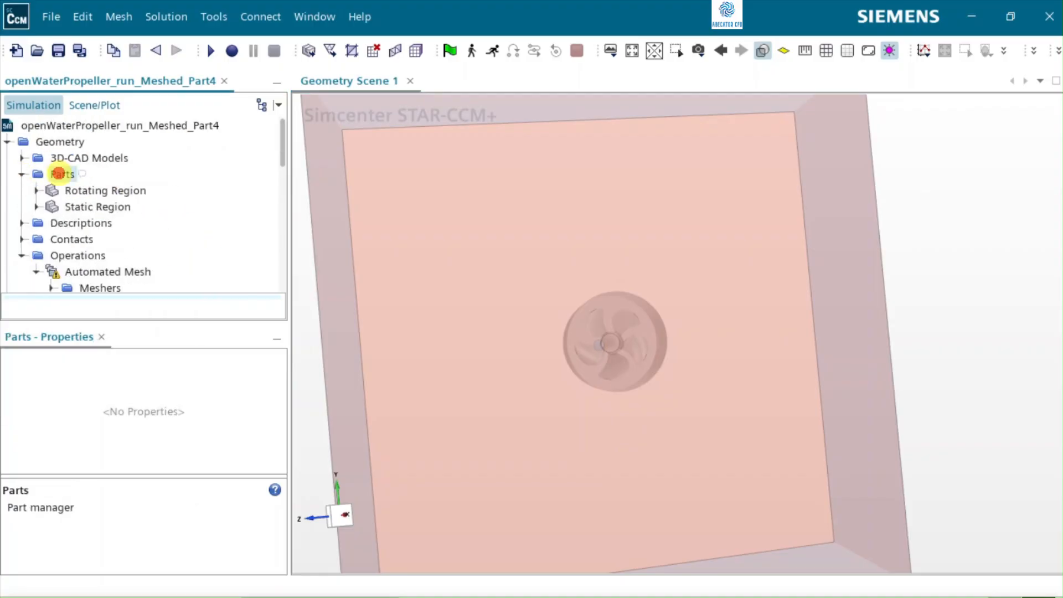
pyautogui.rightClick(60, 173)
pyautogui.moveTo(149, 252)
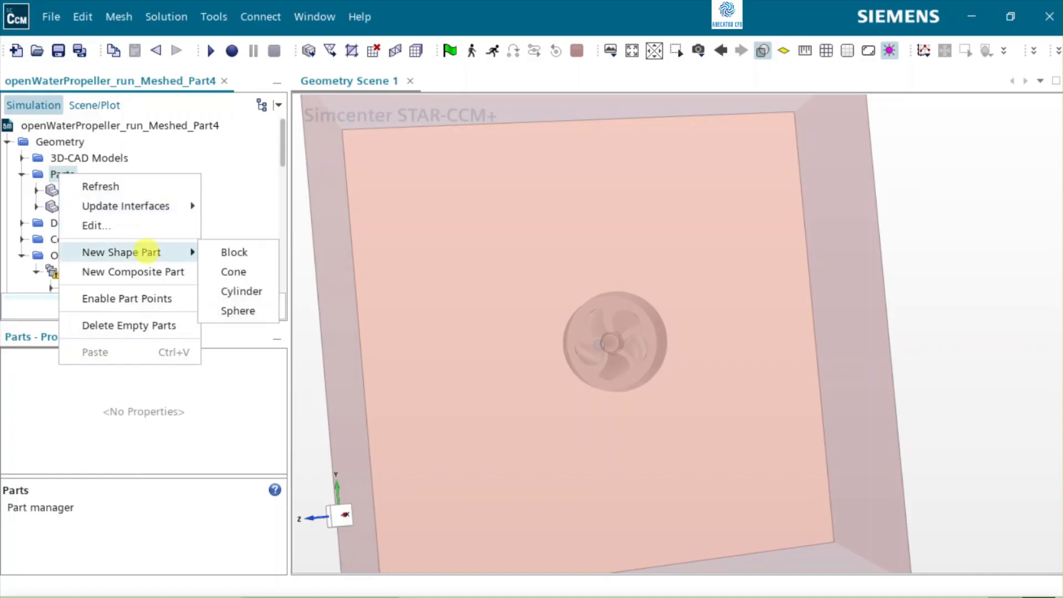
pyautogui.click(242, 290)
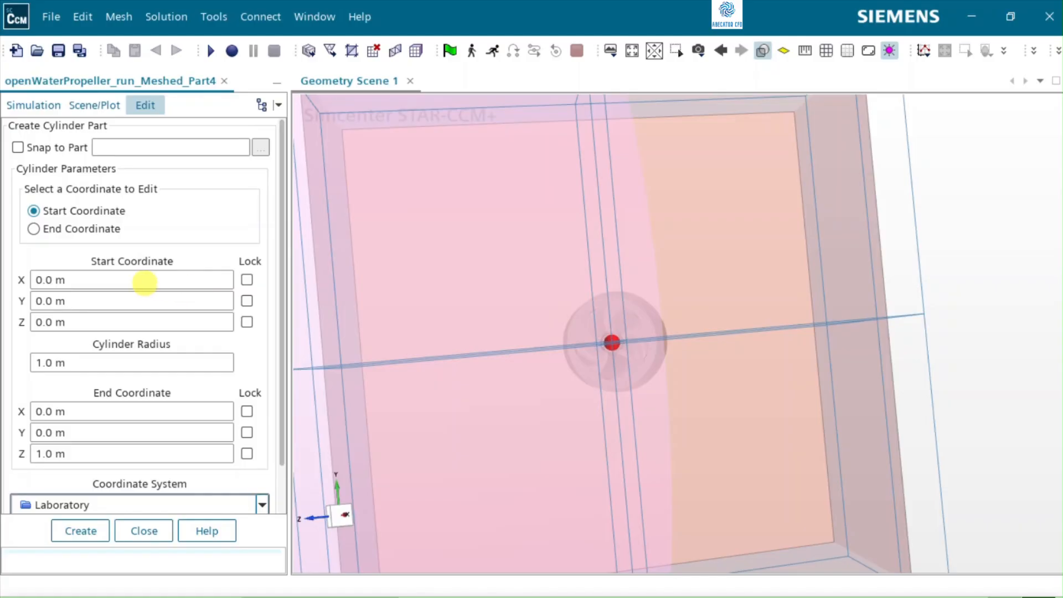
pyautogui.click(114, 278)
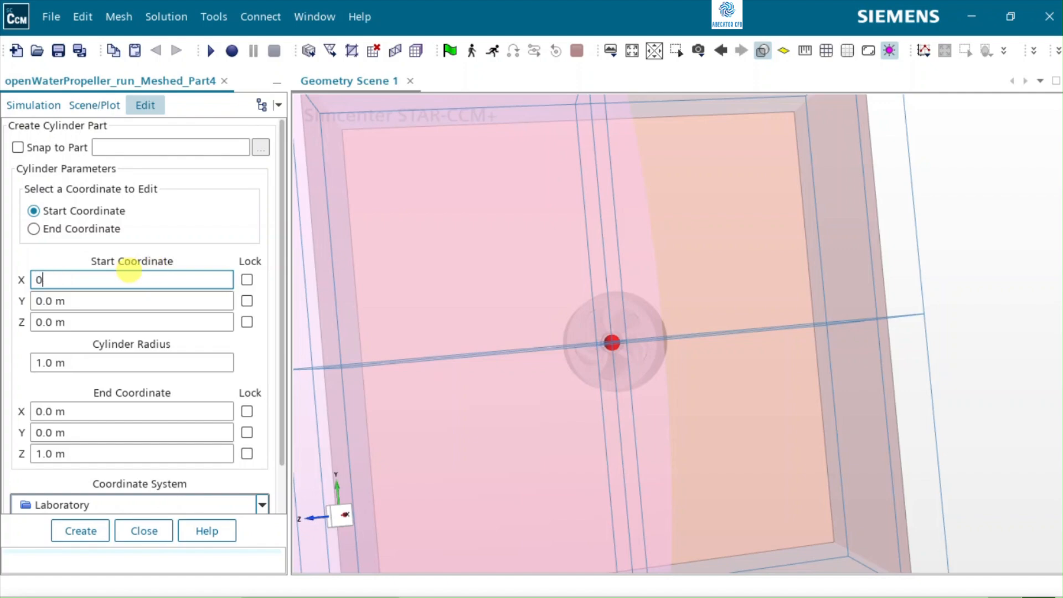
pyautogui.write('0.2')
pyautogui.press('Return')
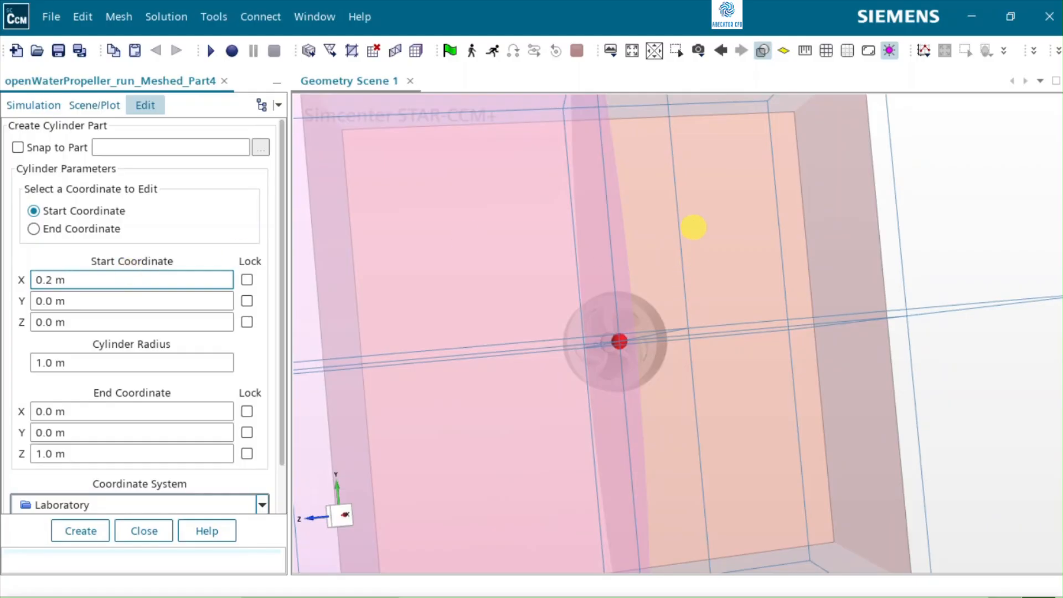
# Step: Orient the geometry scene to the +Z view with +Y up
pyautogui.click(698, 53)
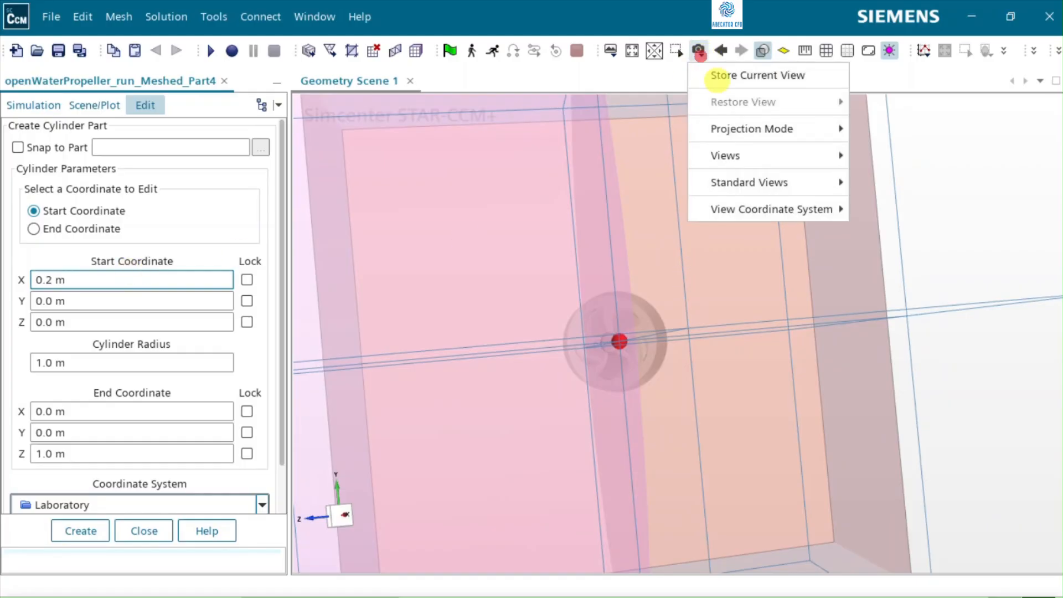
pyautogui.moveTo(759, 194)
pyautogui.moveTo(728, 156)
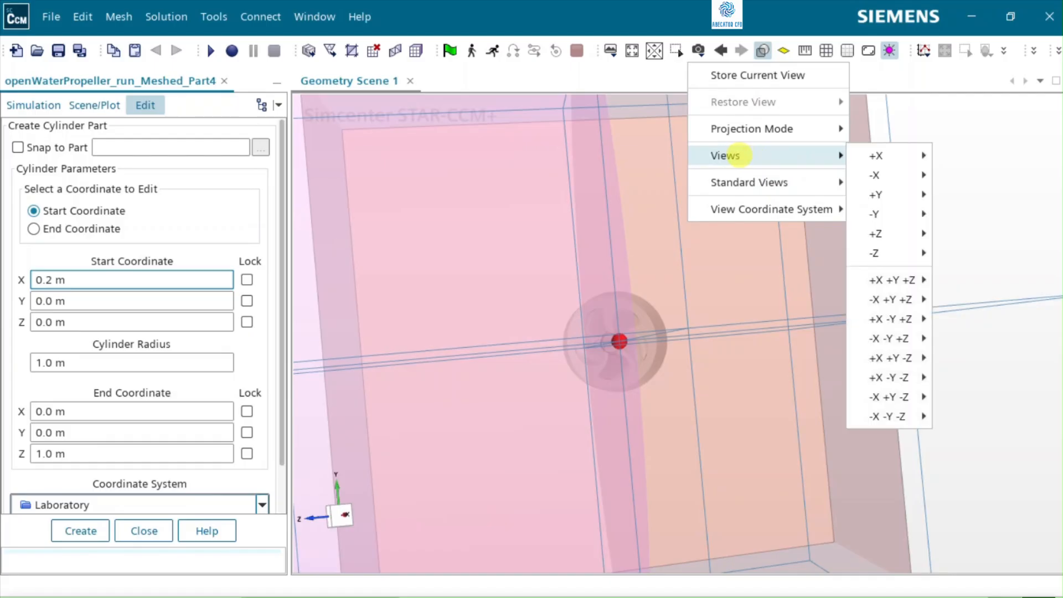
pyautogui.moveTo(894, 234)
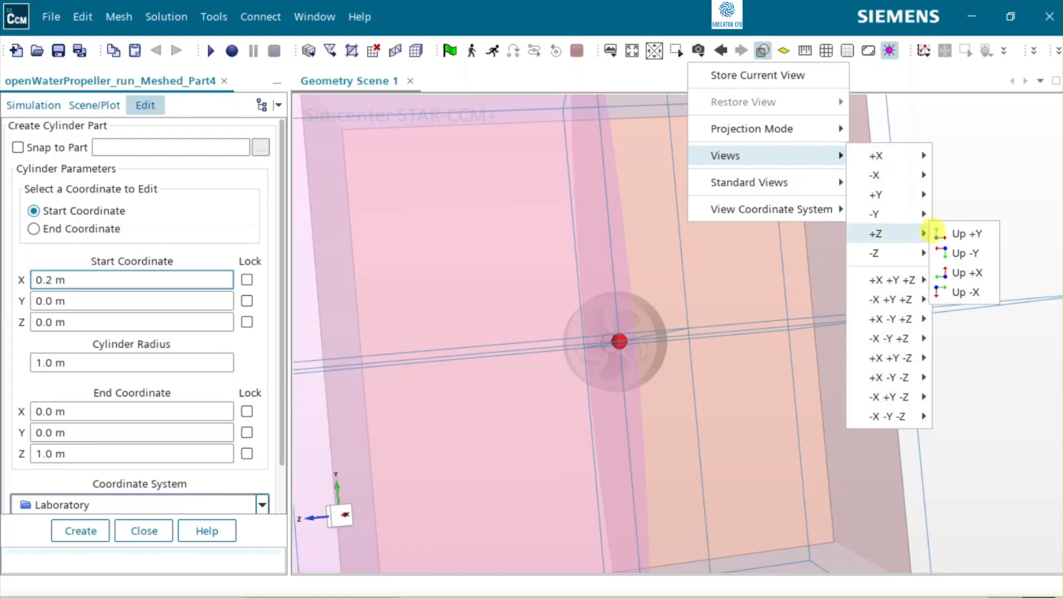
pyautogui.click(958, 233)
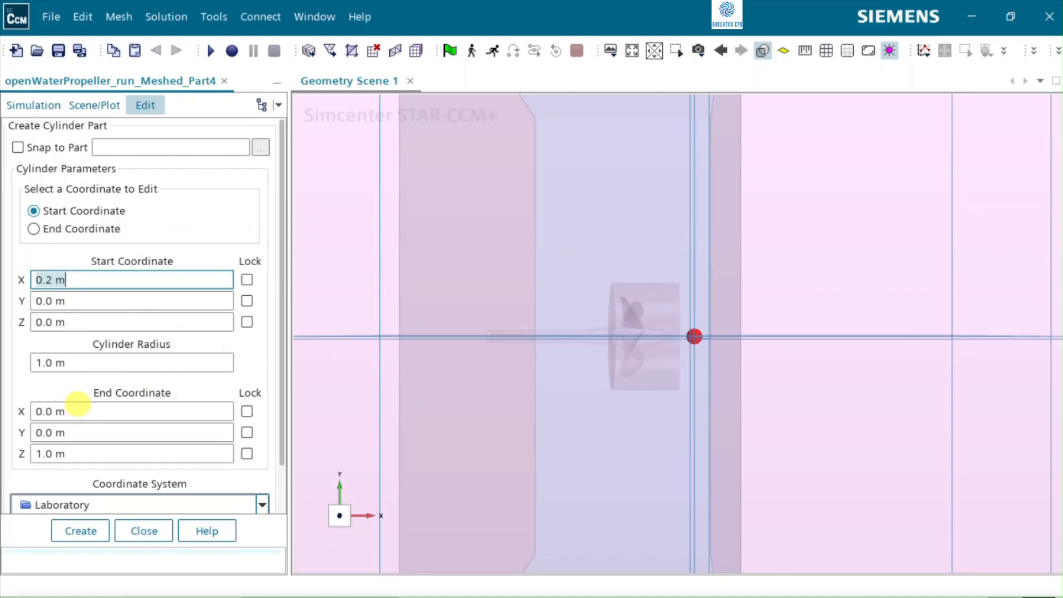
# Step: Set the cylinder's end coordinate to X -0.25 m and Z 0 m
pyautogui.click(78, 404)
pyautogui.write('-')
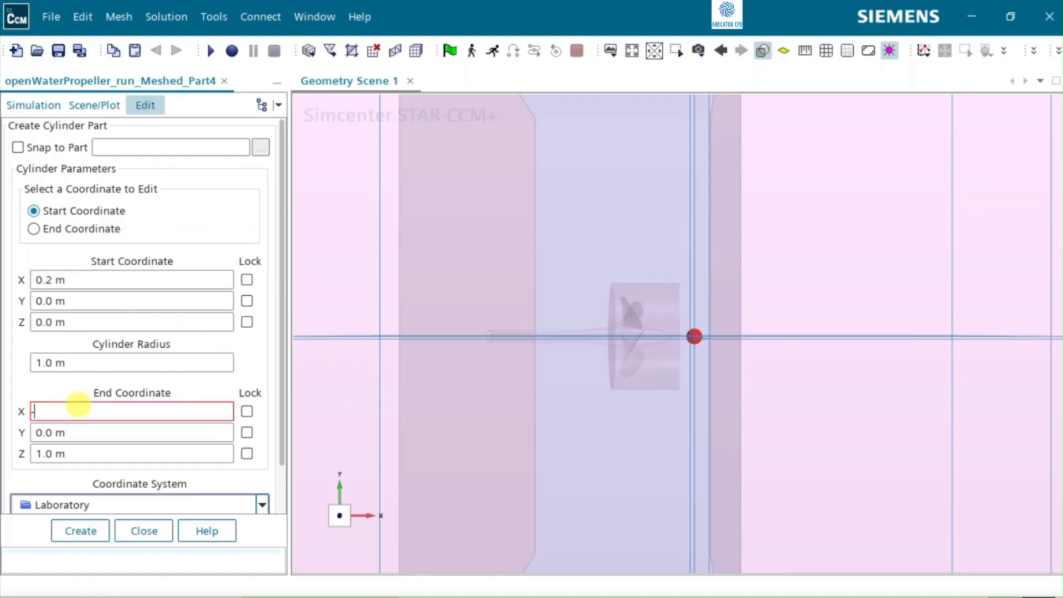
pyautogui.write('0.25')
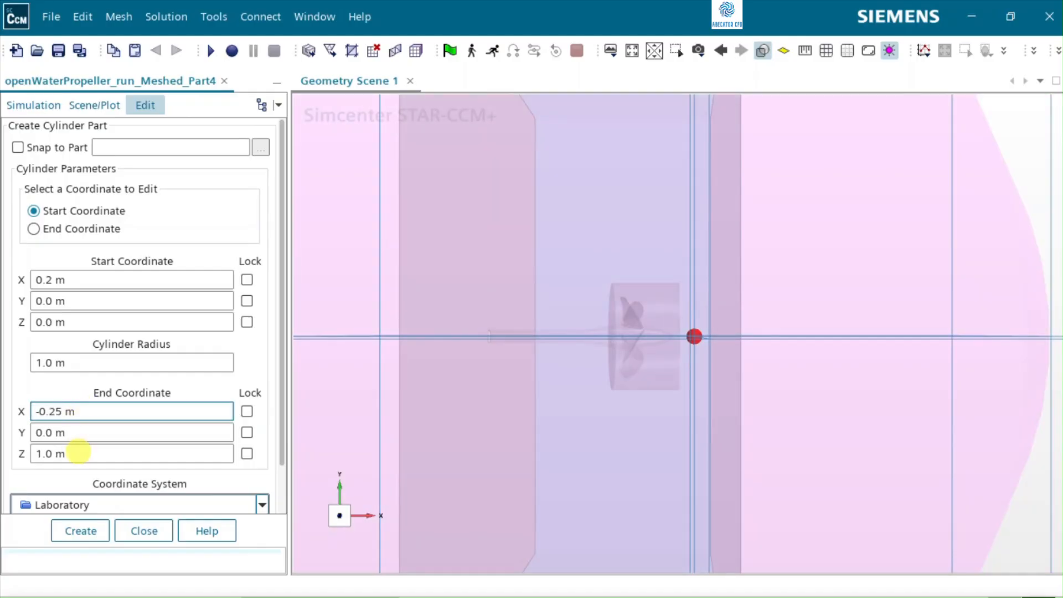
pyautogui.click(78, 452)
pyautogui.write('0')
pyautogui.press('Return')
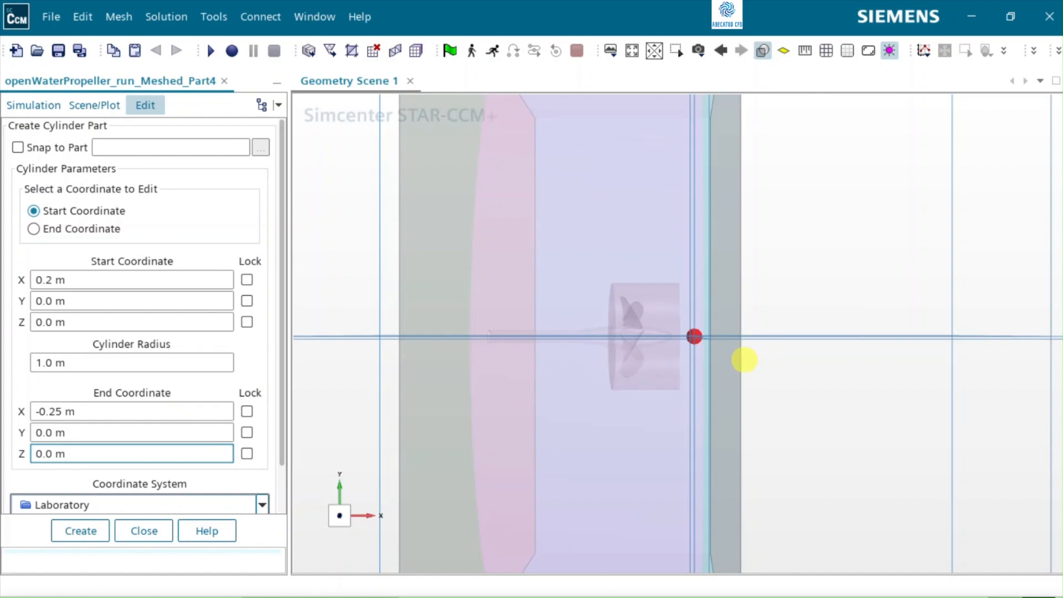
# Step: Set the cylinder radius to 0.18 m, create the part and close the part editor
pyautogui.click(78, 362)
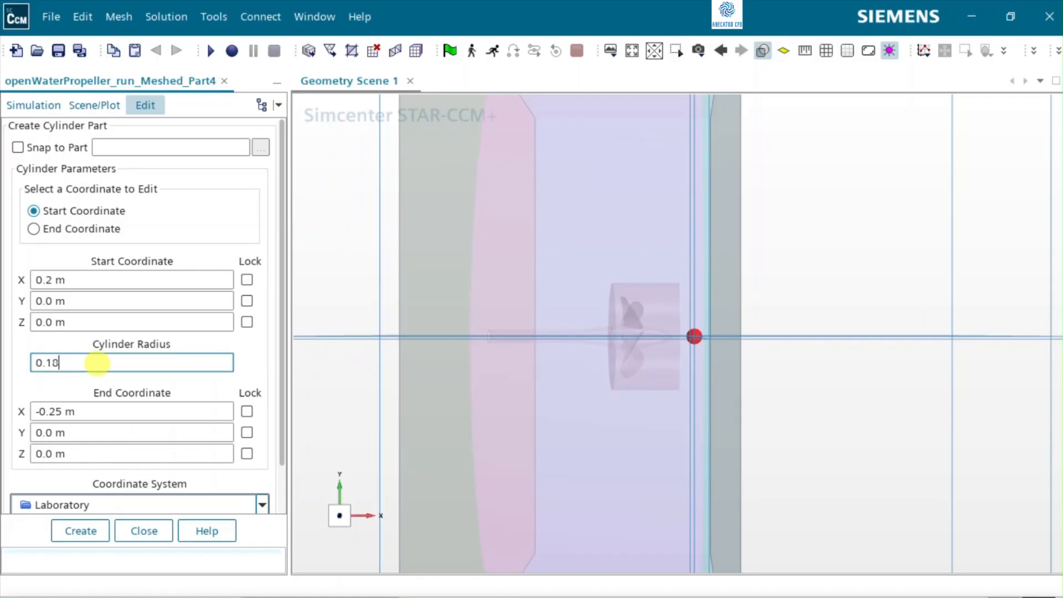
pyautogui.press('Return')
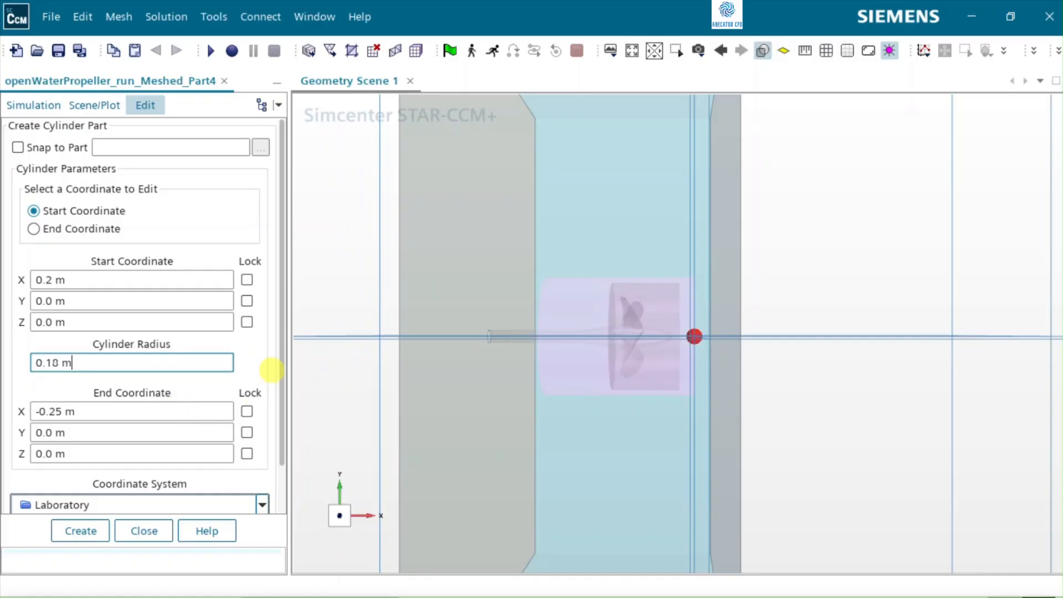
pyautogui.scroll(-1, 248, 361)
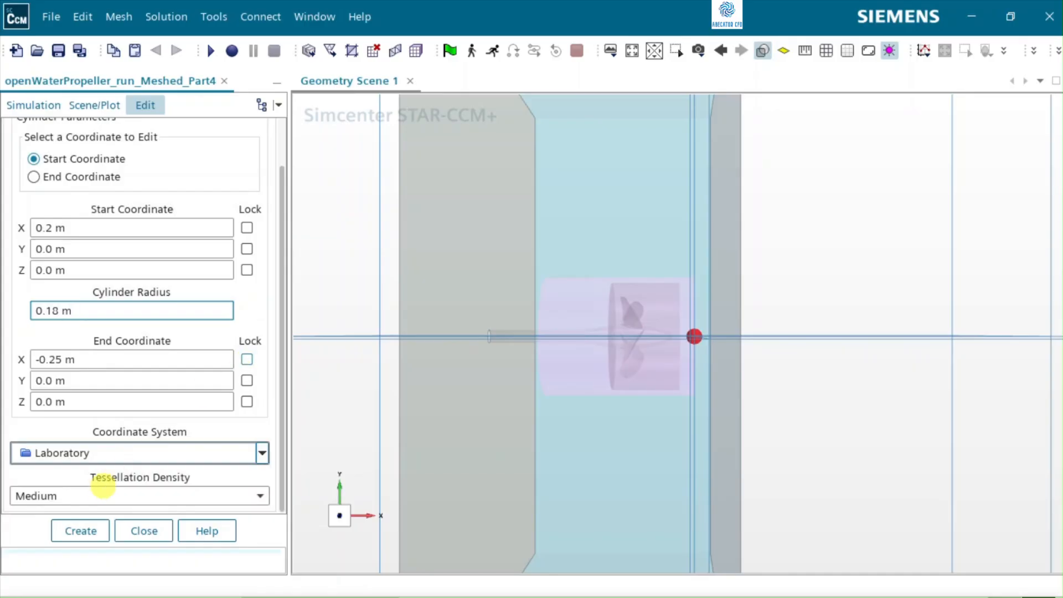
pyautogui.click(86, 530)
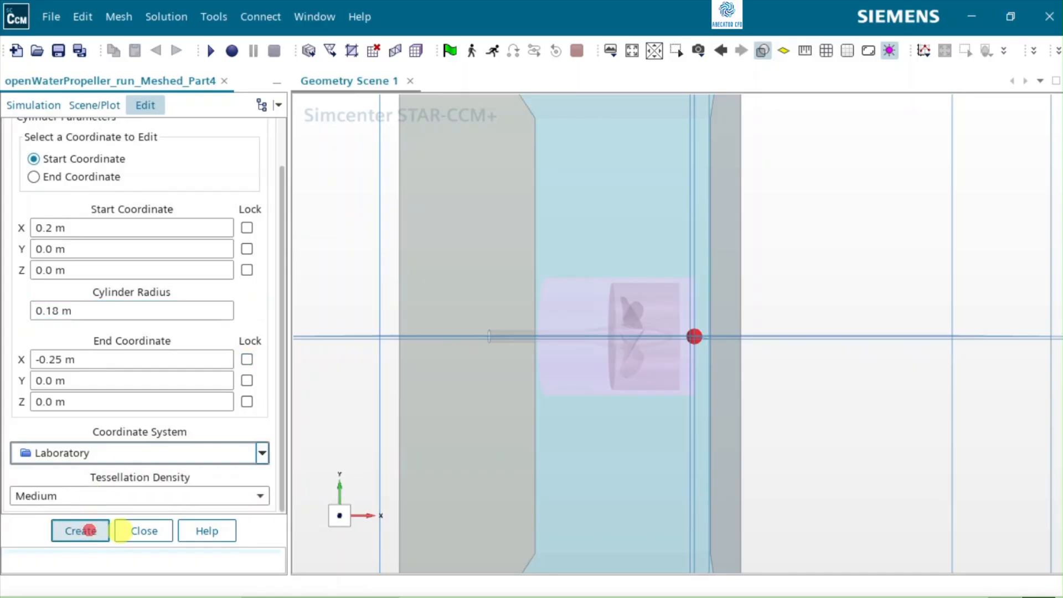
pyautogui.click(157, 531)
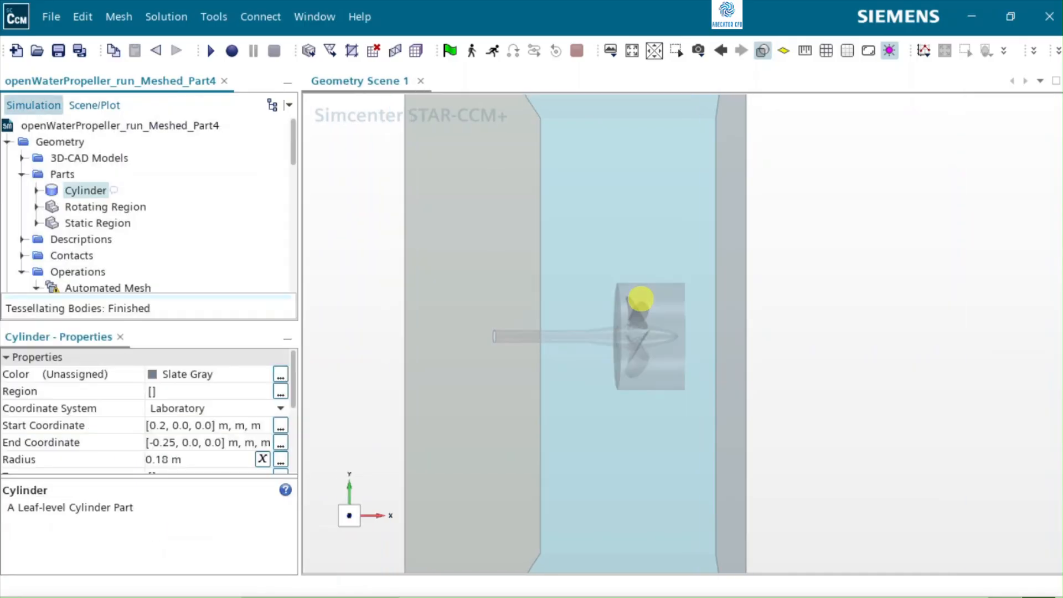
# Step: Show the new cylinder part in the geometry scene using the existing Geometry 1 displayer
pyautogui.moveTo(69, 190); pyautogui.dragTo(650, 331)
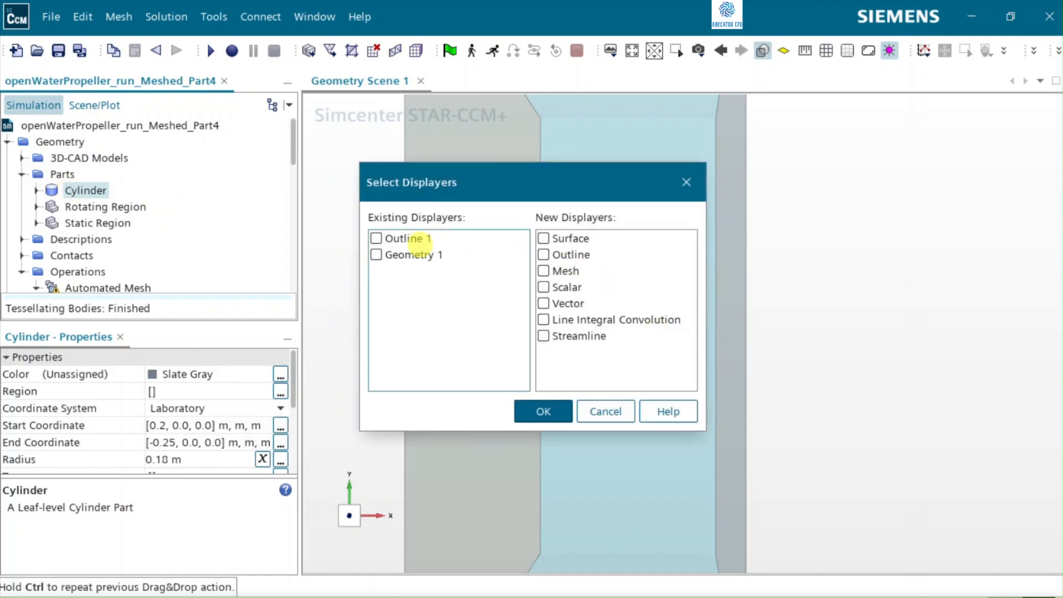
pyautogui.click(543, 238)
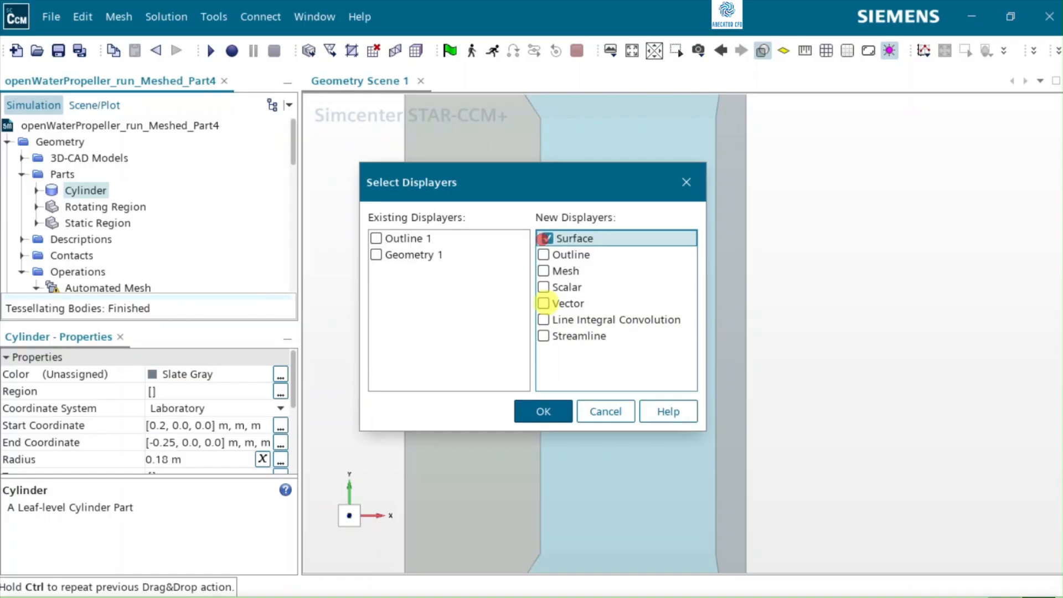
pyautogui.click(376, 254)
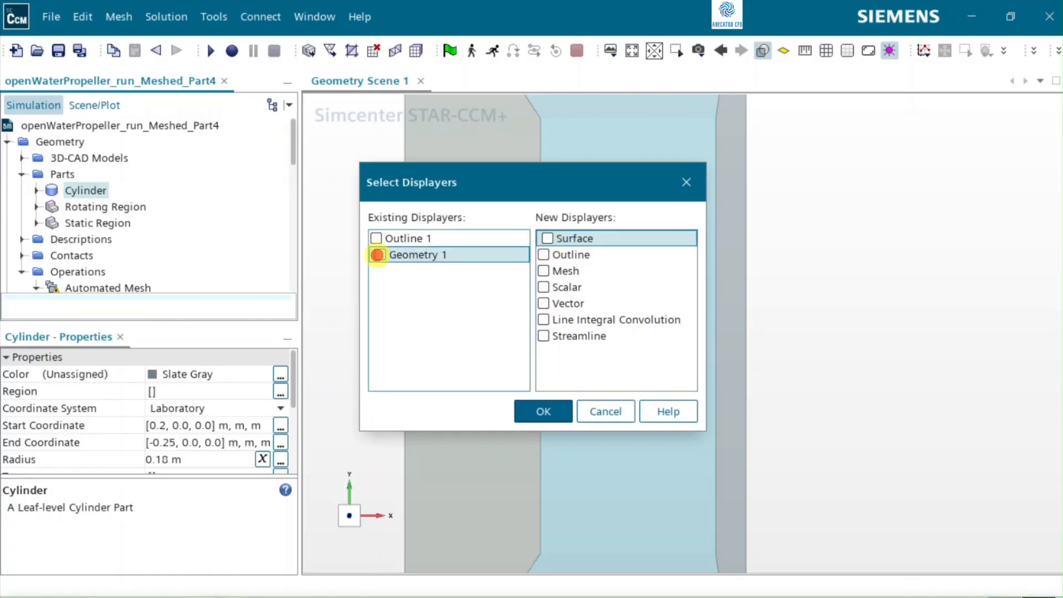
pyautogui.click(534, 411)
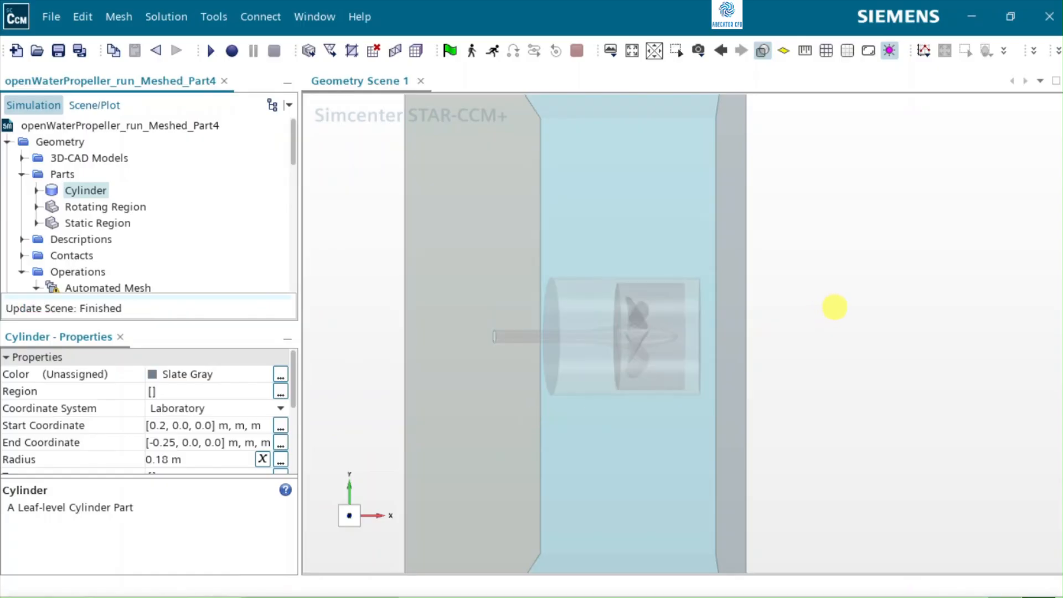
pyautogui.moveTo(709, 350)
pyautogui.mouseDown()
pyautogui.moveTo(501, 387)
pyautogui.moveTo(468, 384)
pyautogui.moveTo(479, 354)
pyautogui.mouseUp()
pyautogui.scroll(3, 640, 324)
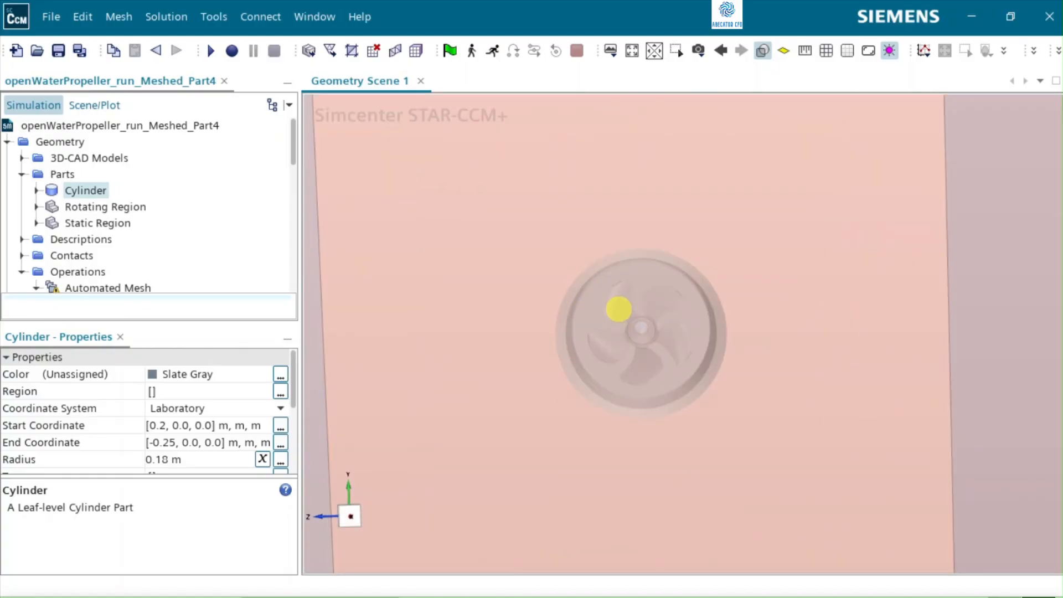
pyautogui.scroll(-2, 618, 308)
pyautogui.moveTo(581, 325); pyautogui.dragTo(747, 382)
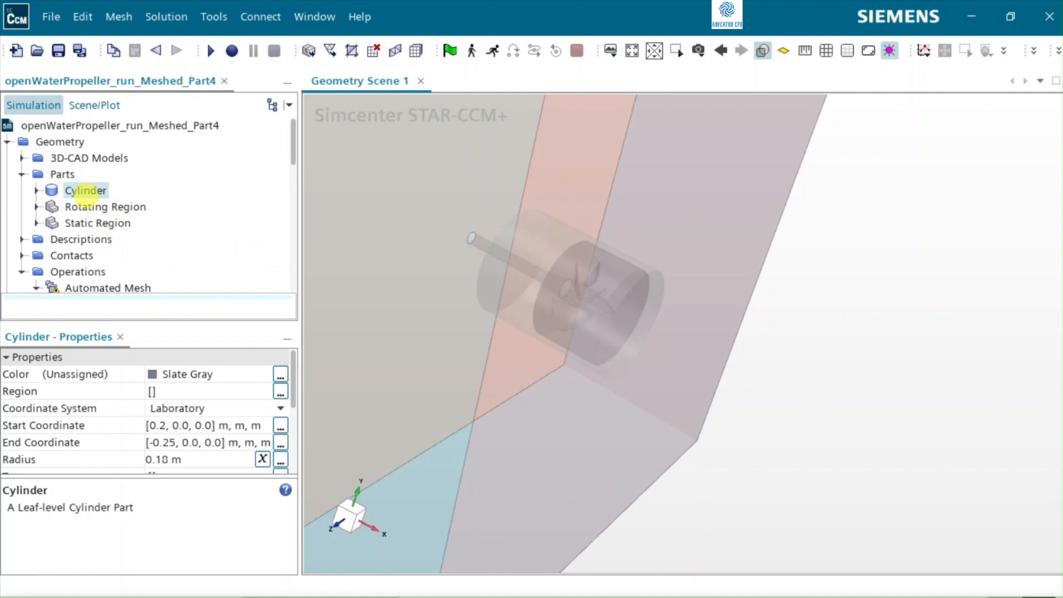
# Step: Add a volumetric control to the automated mesh's custom controls
pyautogui.scroll(-2, 84, 191)
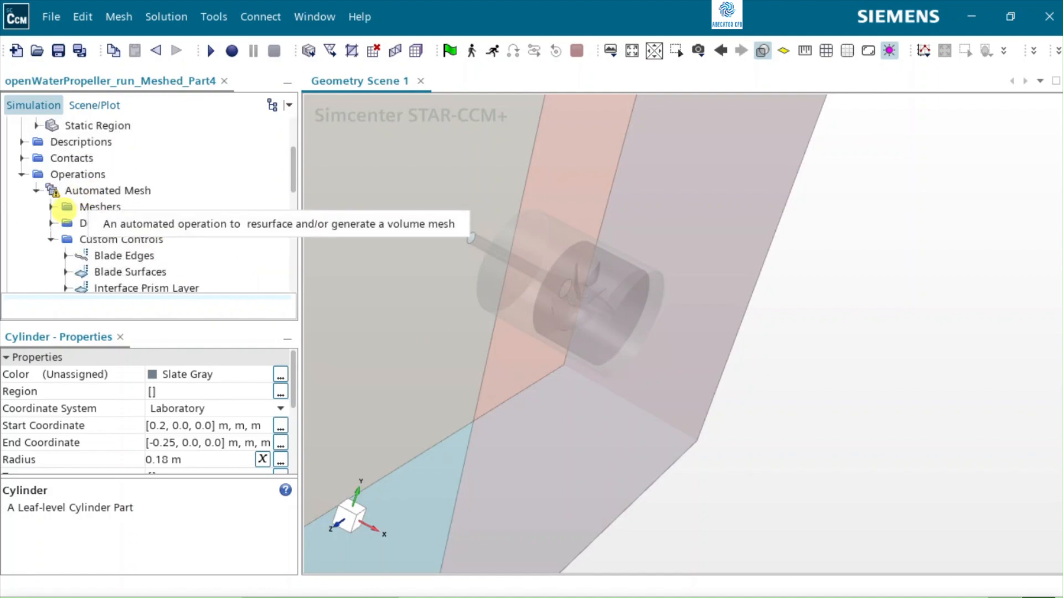
pyautogui.click(51, 239)
pyautogui.click(87, 238)
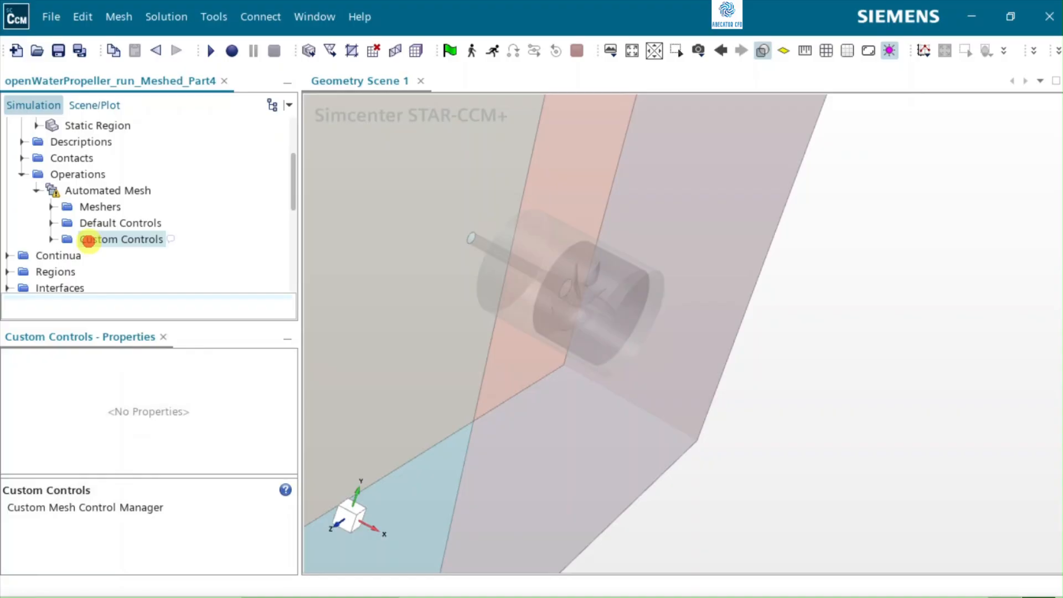
pyautogui.rightClick(88, 238)
pyautogui.moveTo(147, 255)
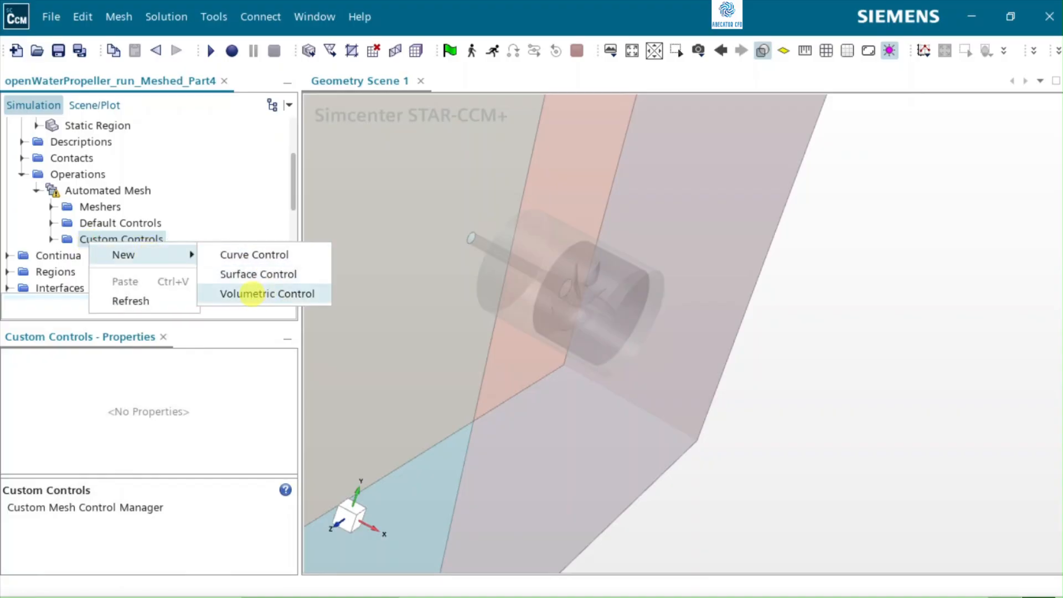
pyautogui.click(261, 294)
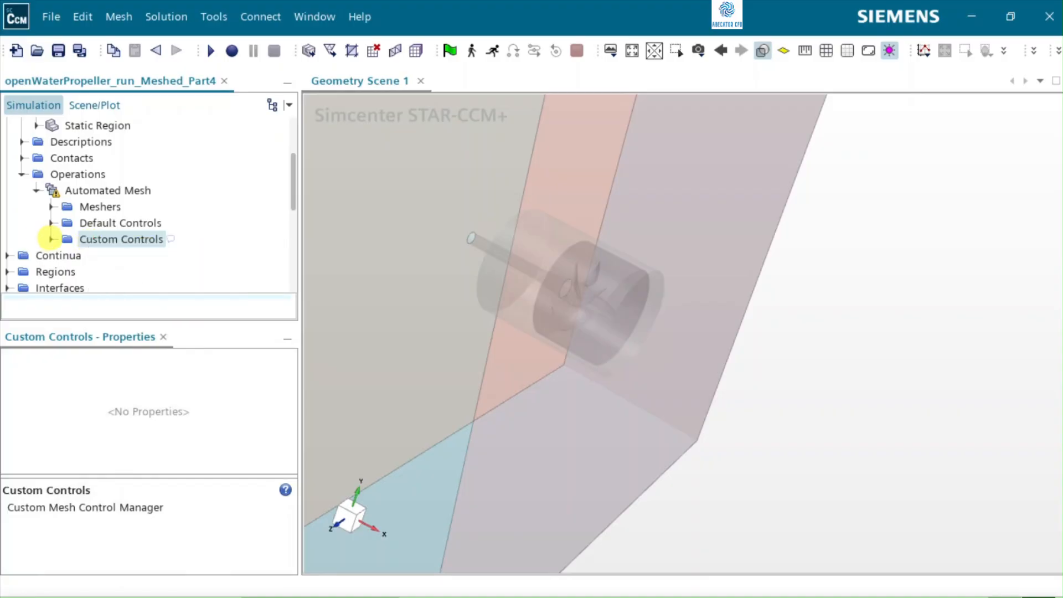
# Step: Assign the Cylinder part to the new volumetric control
pyautogui.click(50, 238)
pyautogui.click(161, 285)
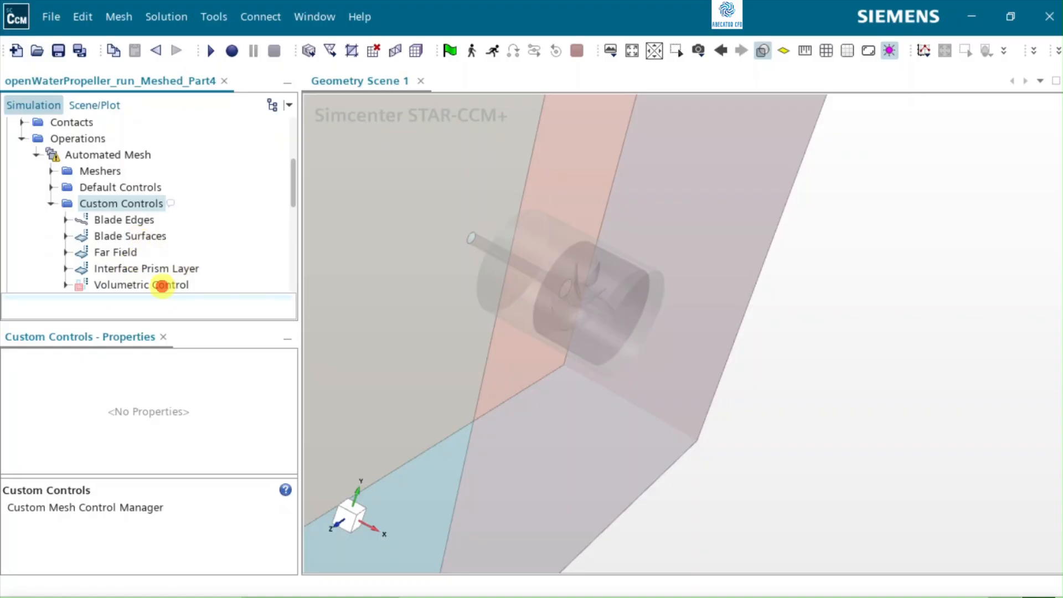
pyautogui.click(288, 375)
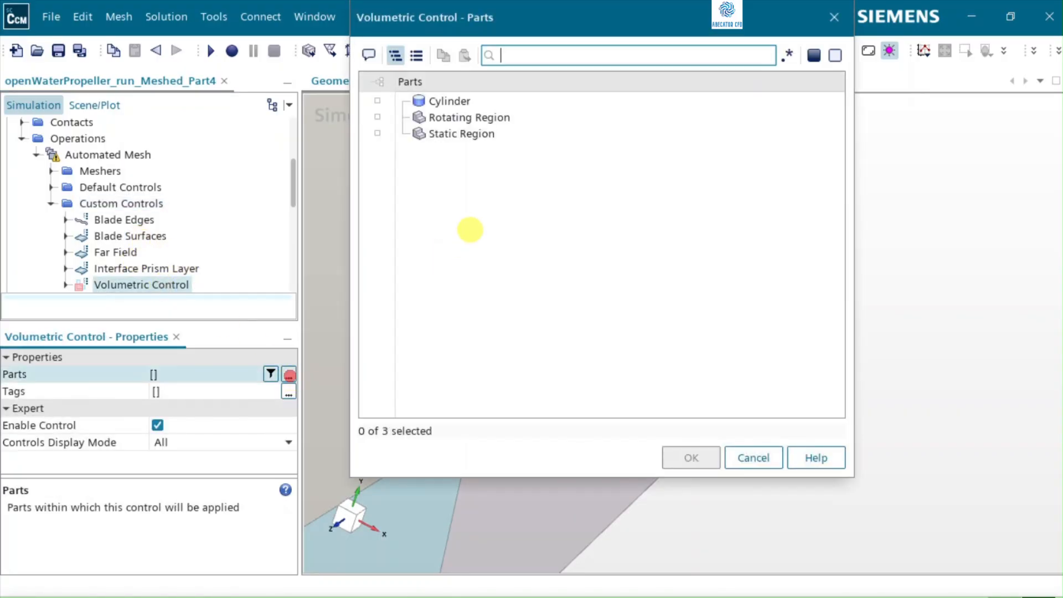
pyautogui.click(439, 101)
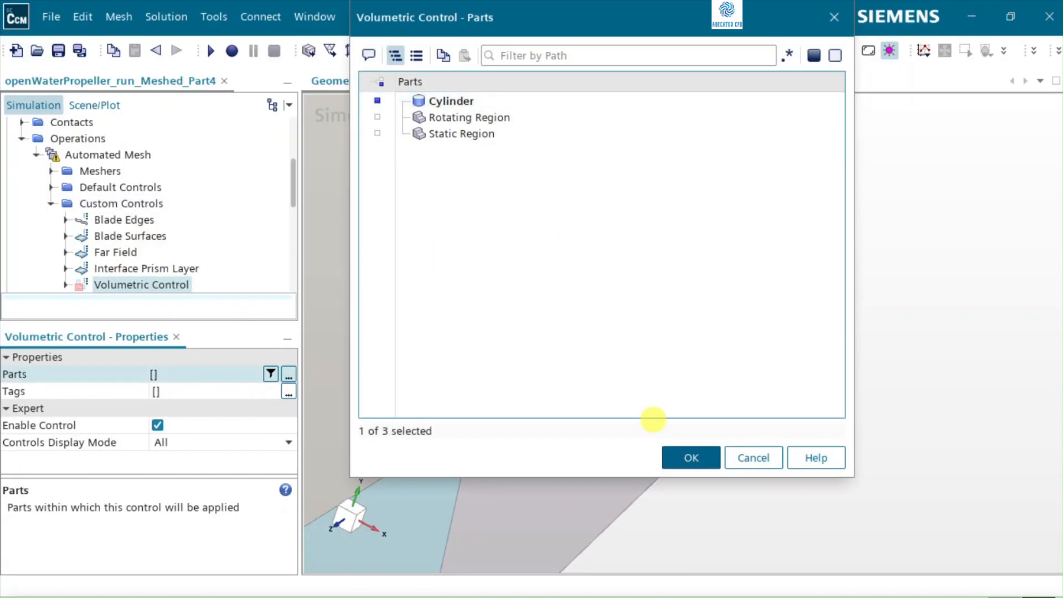
pyautogui.click(690, 457)
pyautogui.scroll(-2, 111, 238)
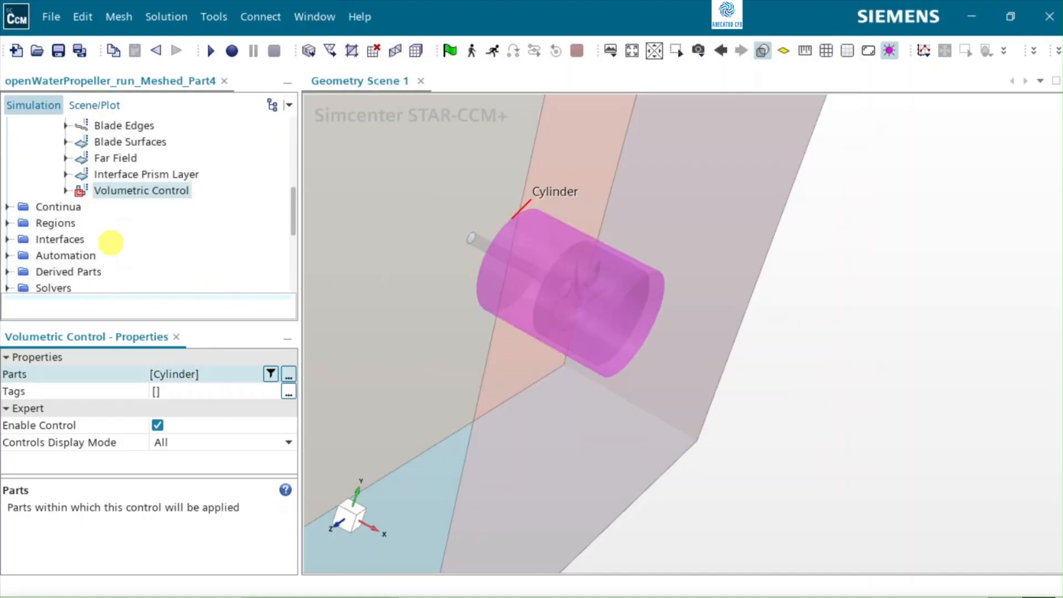
# Step: Enable a customized isotropic trimmer size for the new volumetric control
pyautogui.click(64, 190)
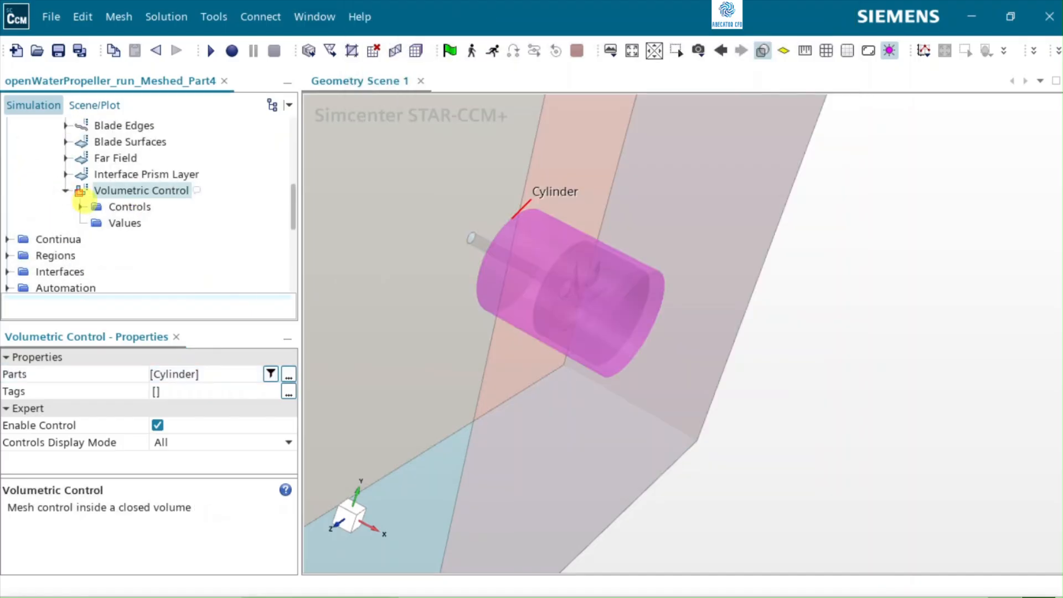
pyautogui.click(80, 206)
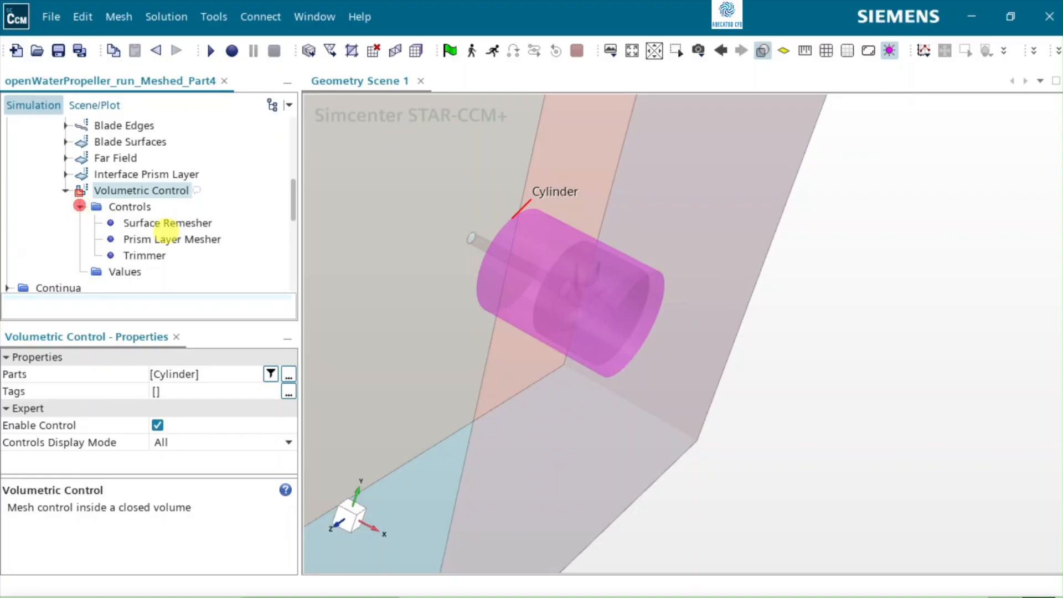
pyautogui.click(149, 256)
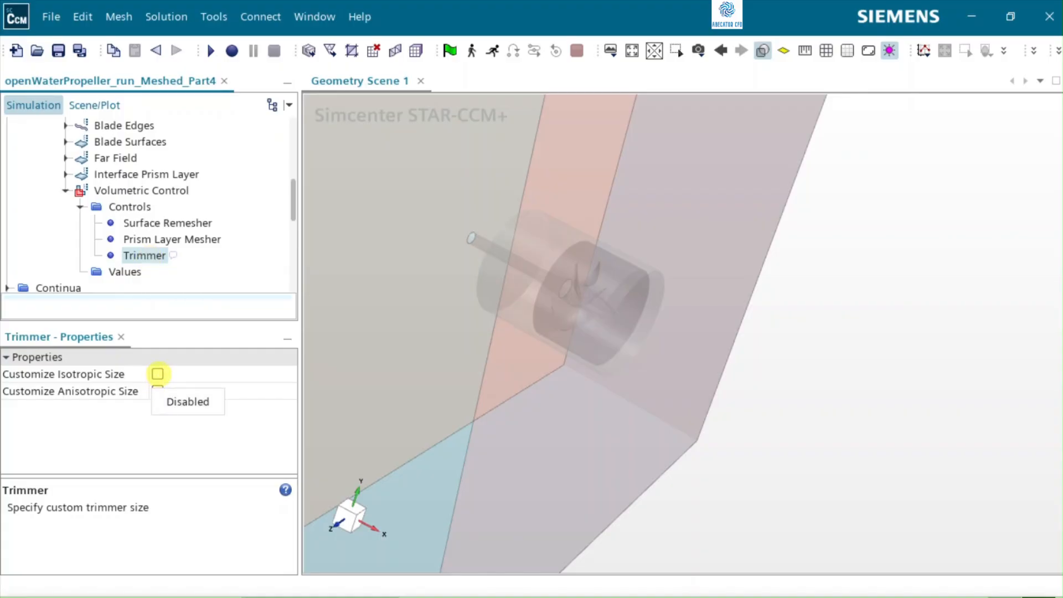
pyautogui.click(158, 373)
# Step: Set the volumetric control's custom size to 50% of base and collapse the control
pyautogui.click(80, 272)
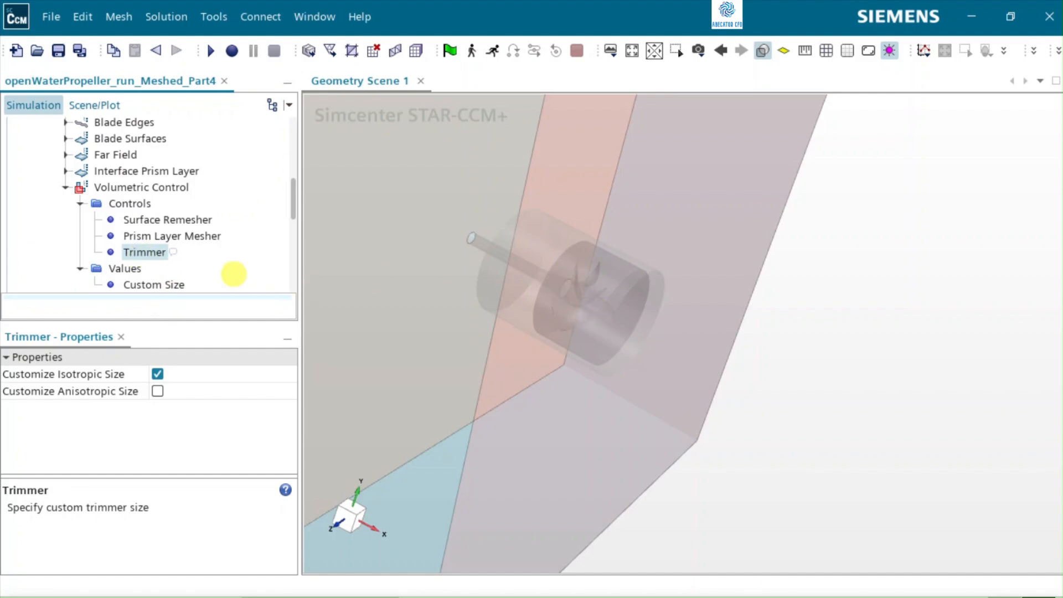
pyautogui.click(143, 283)
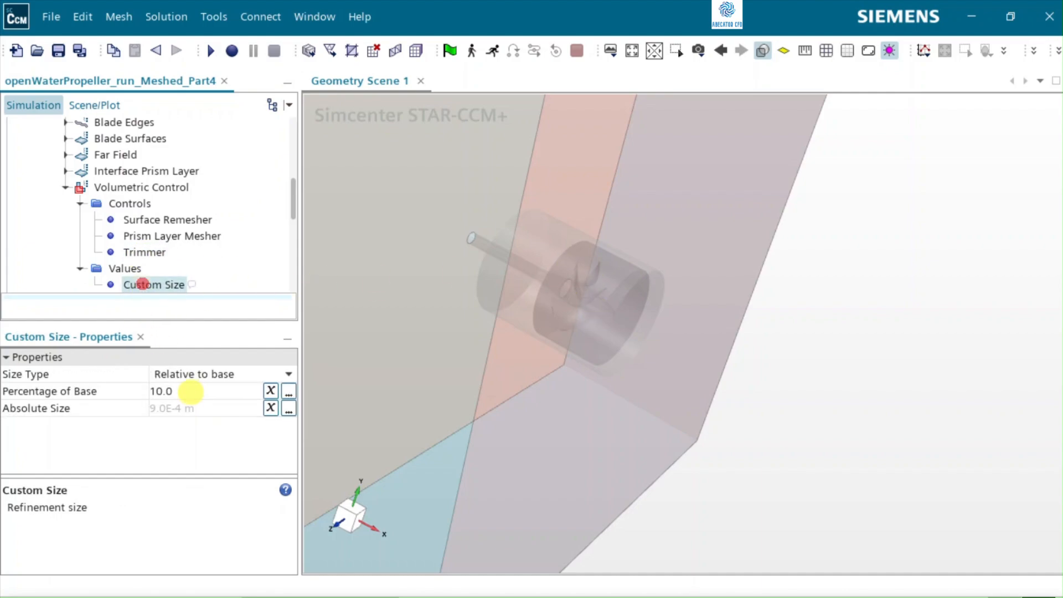
pyautogui.click(189, 391)
pyautogui.press('Return')
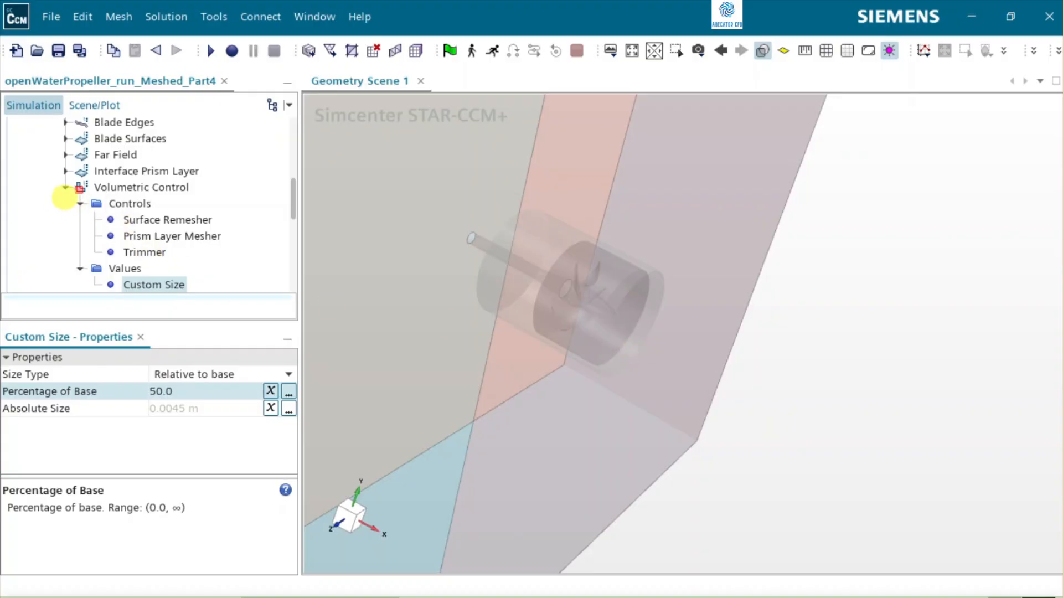
pyautogui.click(65, 188)
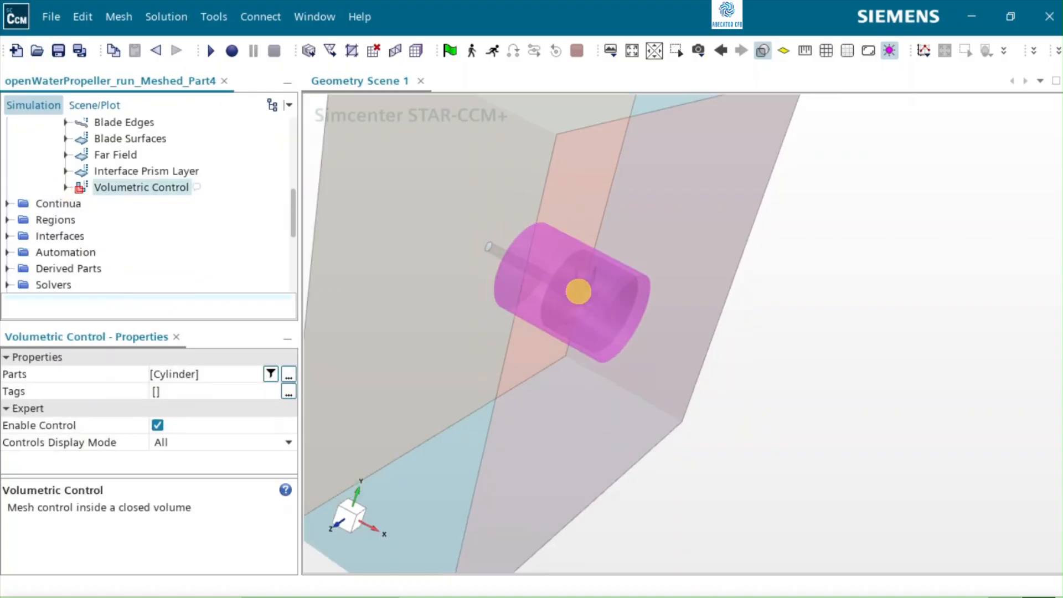
pyautogui.moveTo(562, 335); pyautogui.dragTo(541, 315)
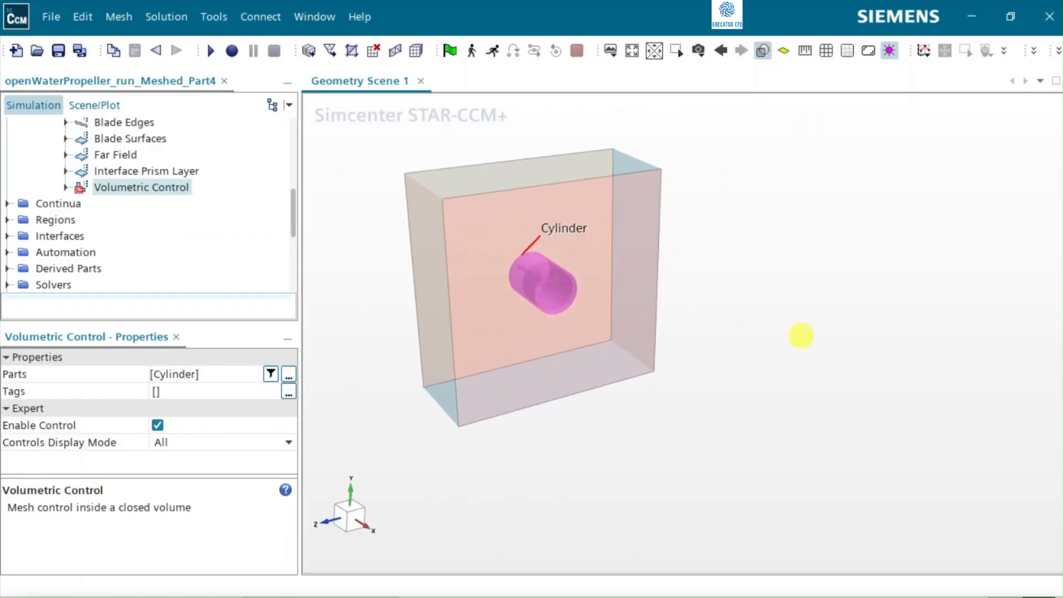
pyautogui.scroll(-1, 802, 335)
pyautogui.scroll(2, 571, 315)
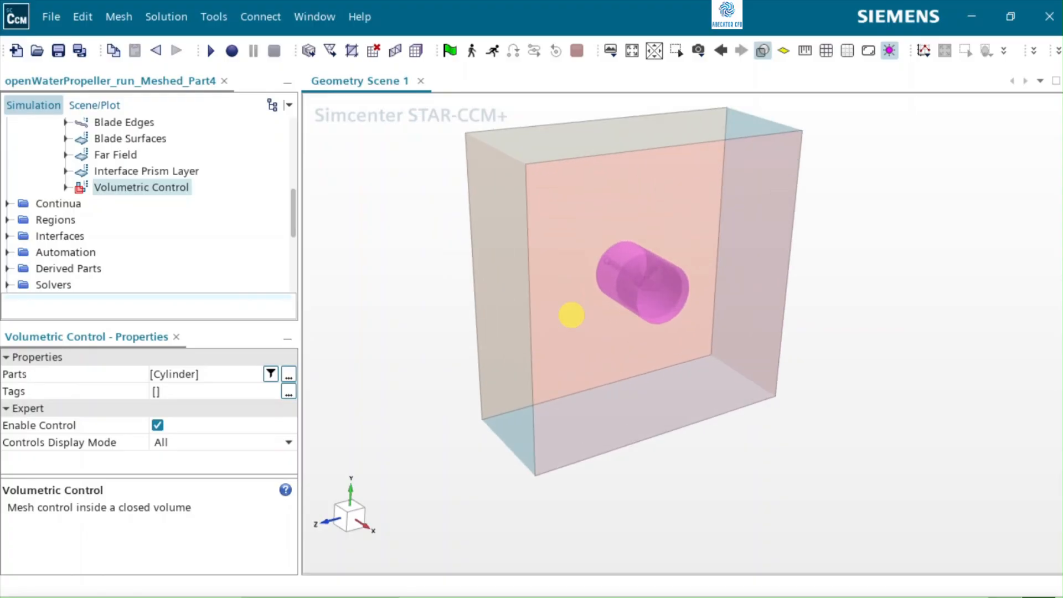
pyautogui.click(385, 267)
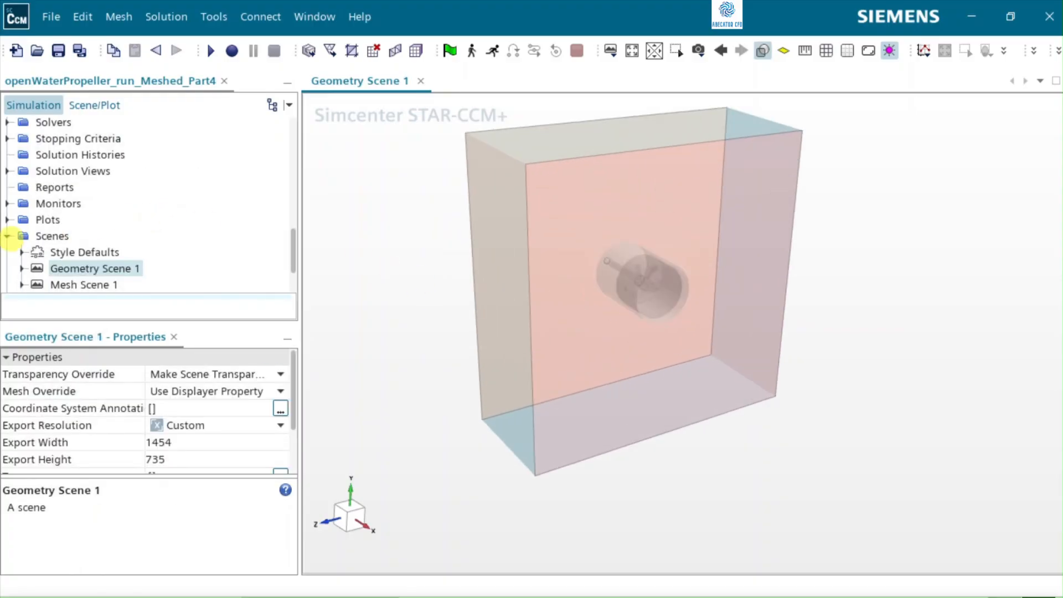
# Step: Collapse the expanded scene and mesh control branches and execute the Automated Mesh operation
pyautogui.click(8, 237)
pyautogui.scroll(6, 156, 221)
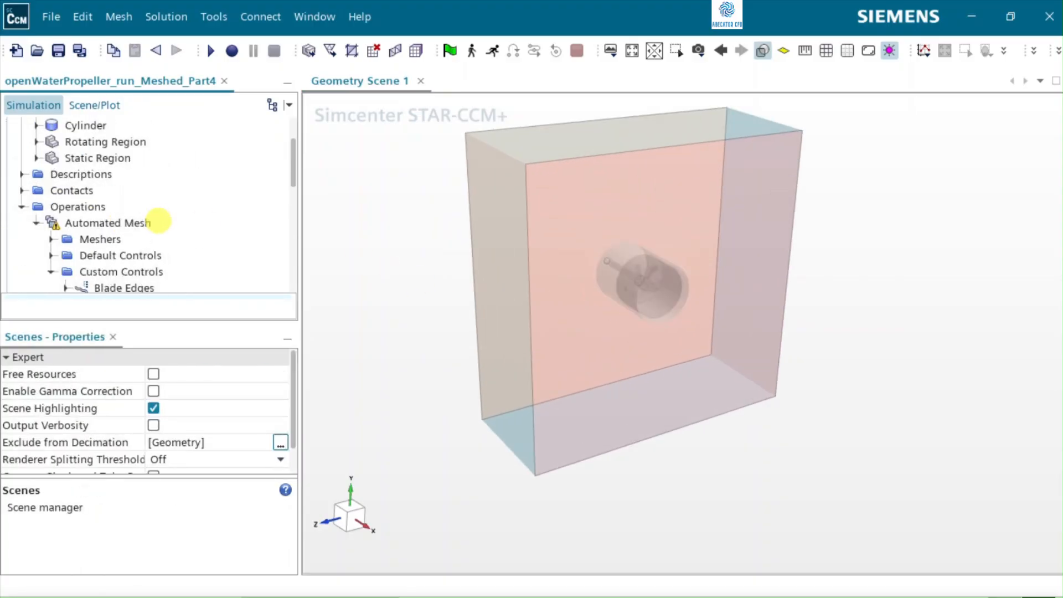
pyautogui.click(52, 271)
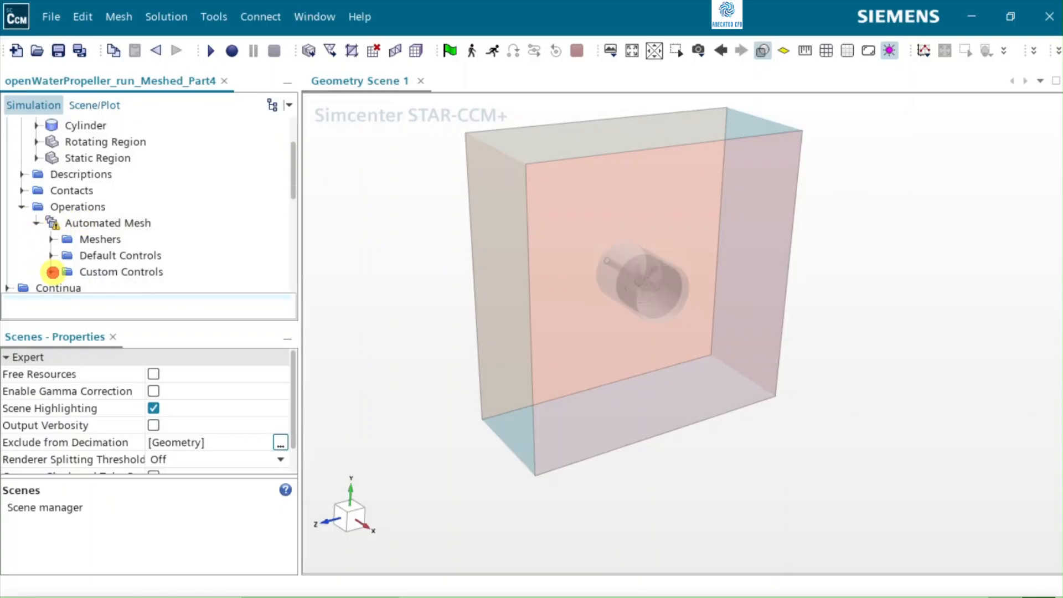
pyautogui.click(35, 222)
pyautogui.click(101, 223)
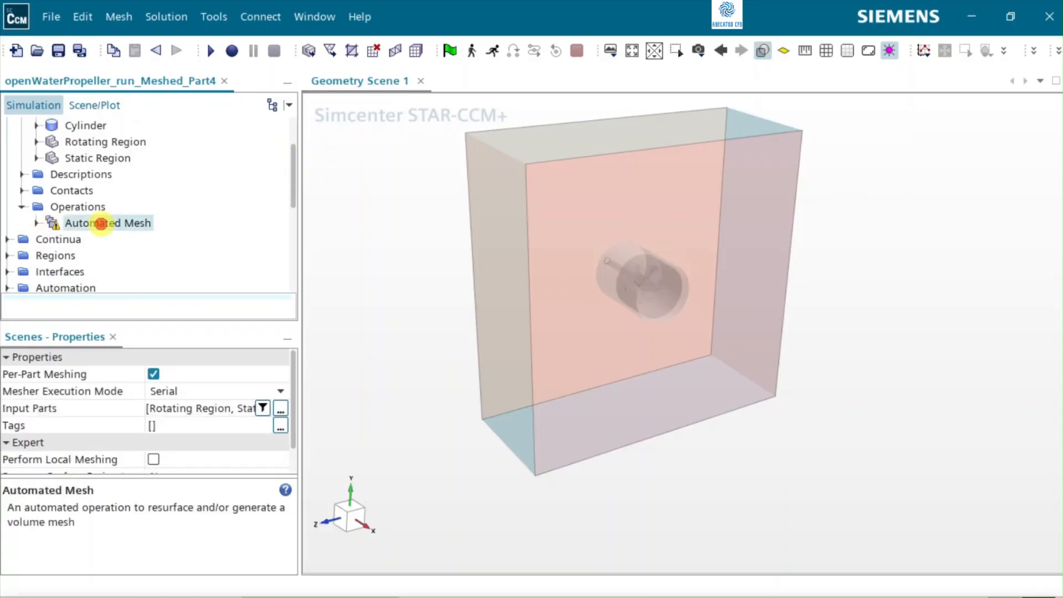
pyautogui.rightClick(101, 223)
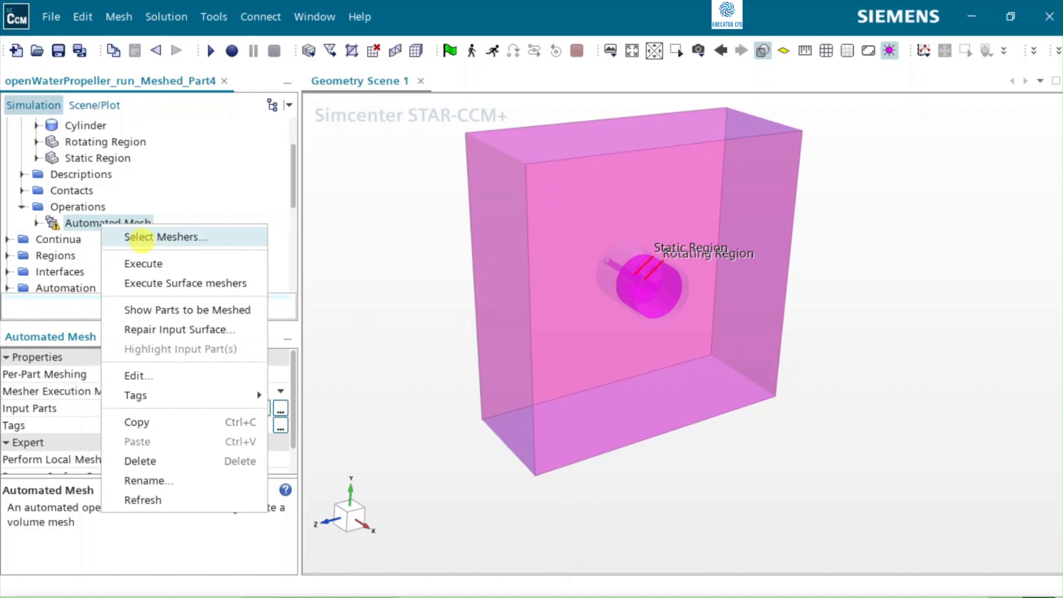
pyautogui.click(143, 263)
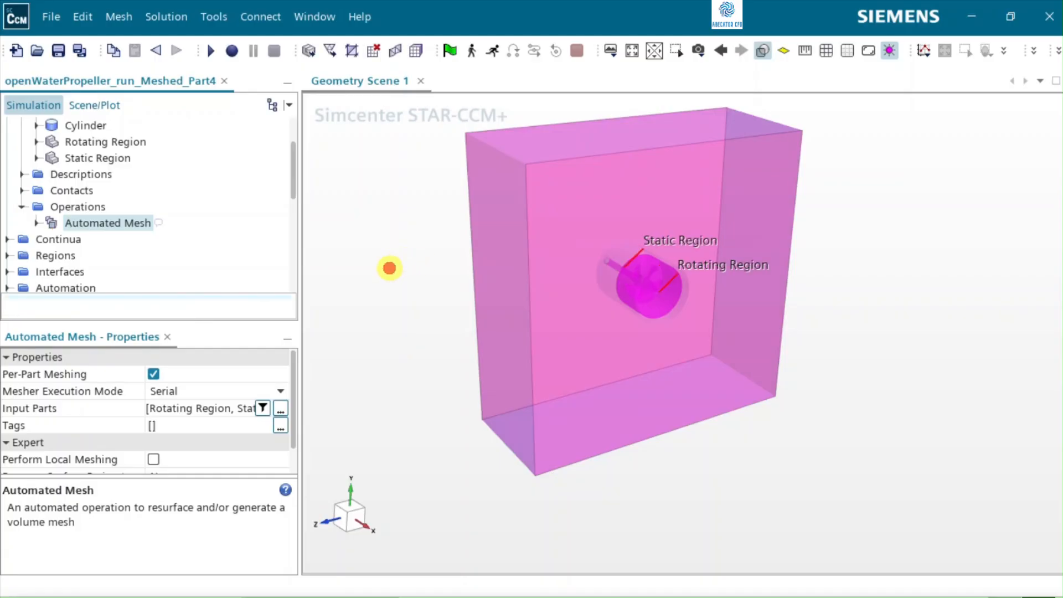
# Step: Open Mesh Scene 1 for viewing
pyautogui.click(387, 265)
pyautogui.scroll(1, 72, 180)
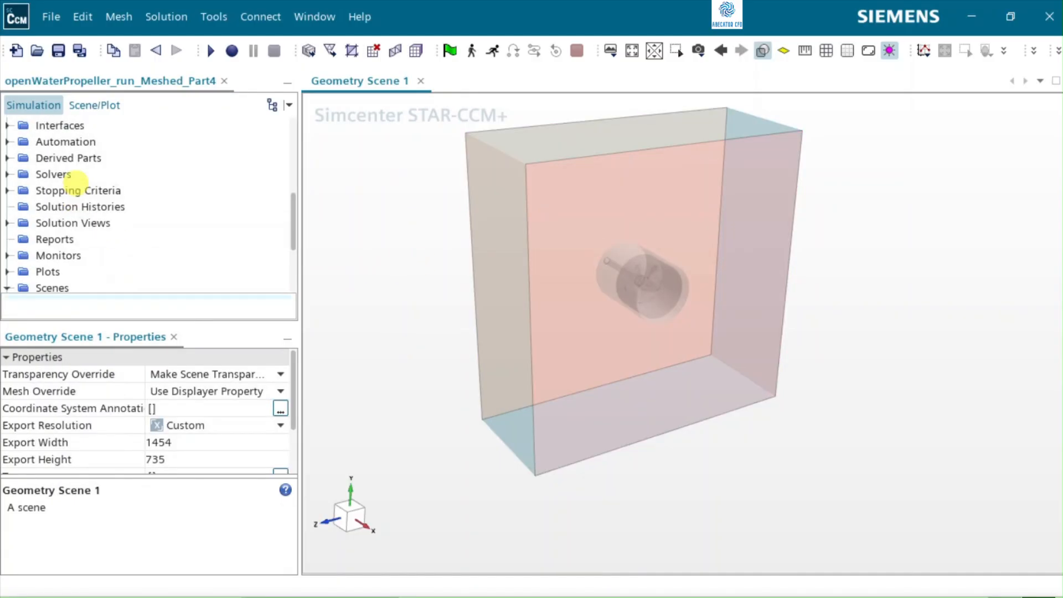
pyautogui.scroll(-3, 72, 180)
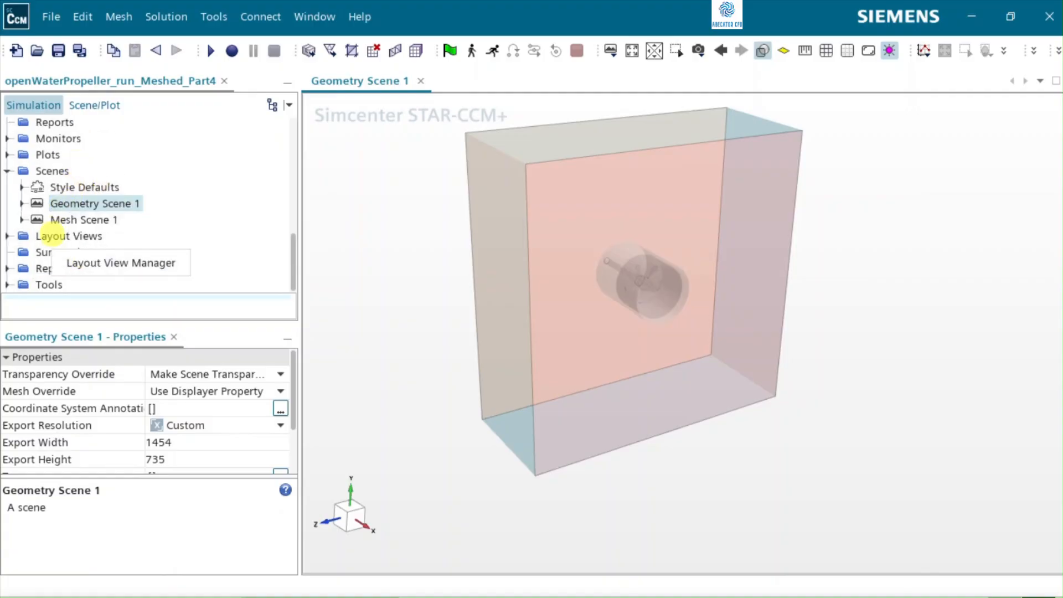
pyautogui.click(58, 221)
pyautogui.doubleClick(86, 220)
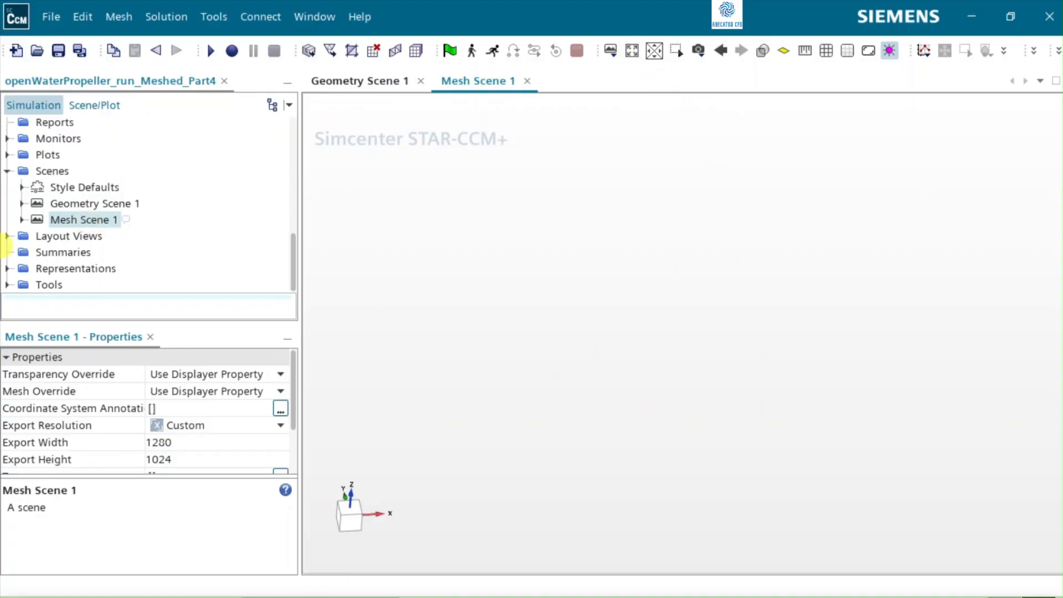
# Step: Set the representation of the Mesh 1 displayer in Mesh Scene 1 to Latest Surface/Volume
pyautogui.click(21, 220)
pyautogui.click(67, 237)
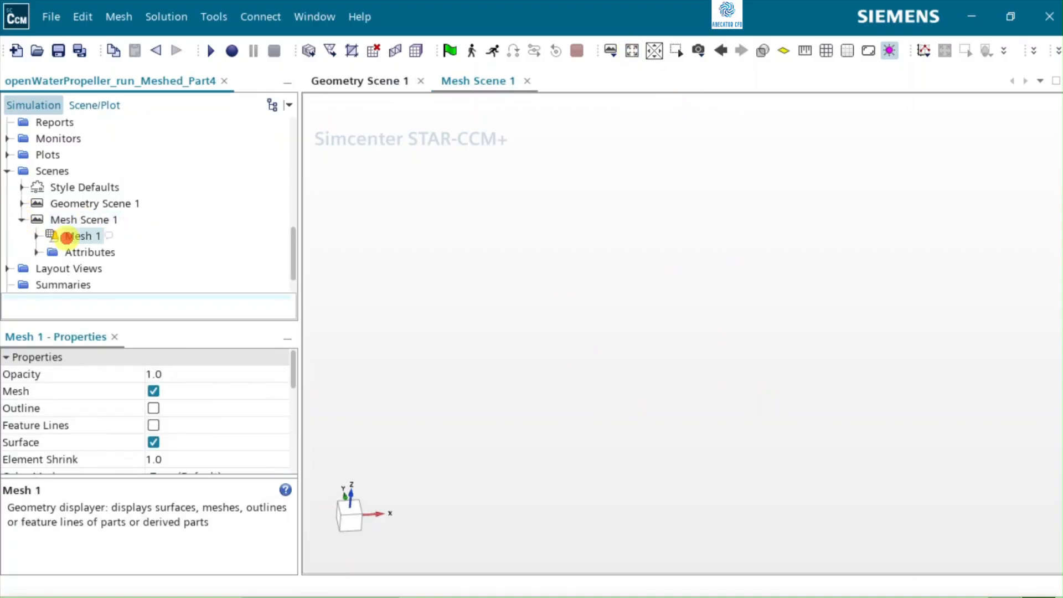
pyautogui.scroll(-3, 210, 439)
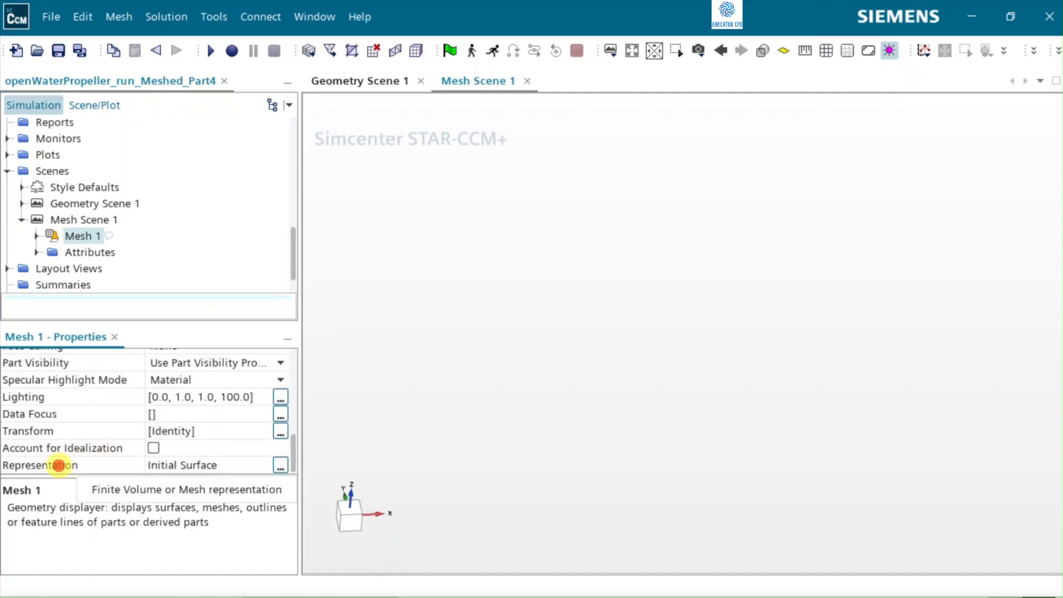
pyautogui.click(59, 465)
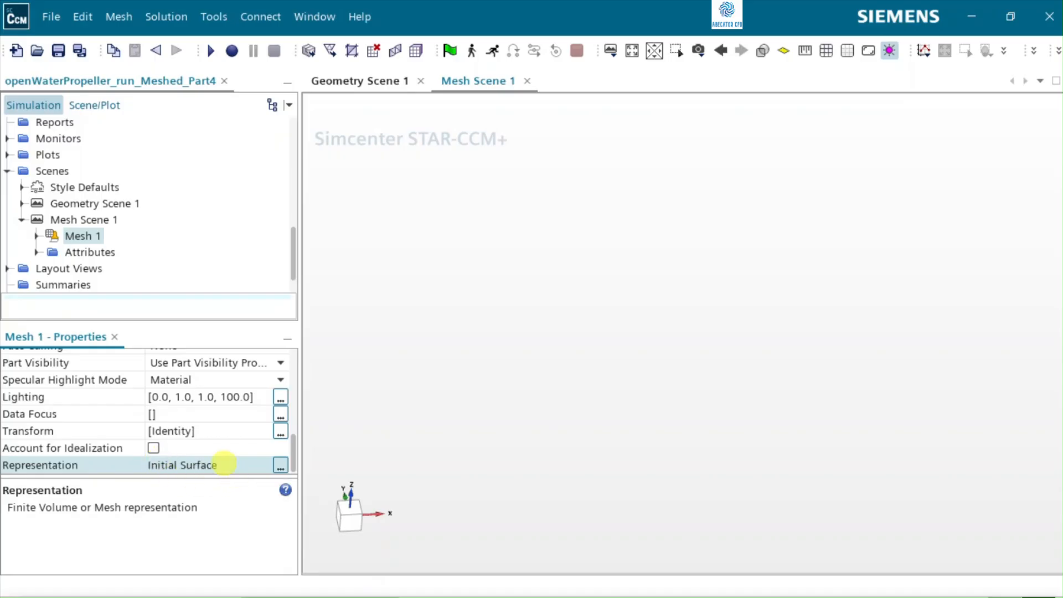
pyautogui.click(235, 465)
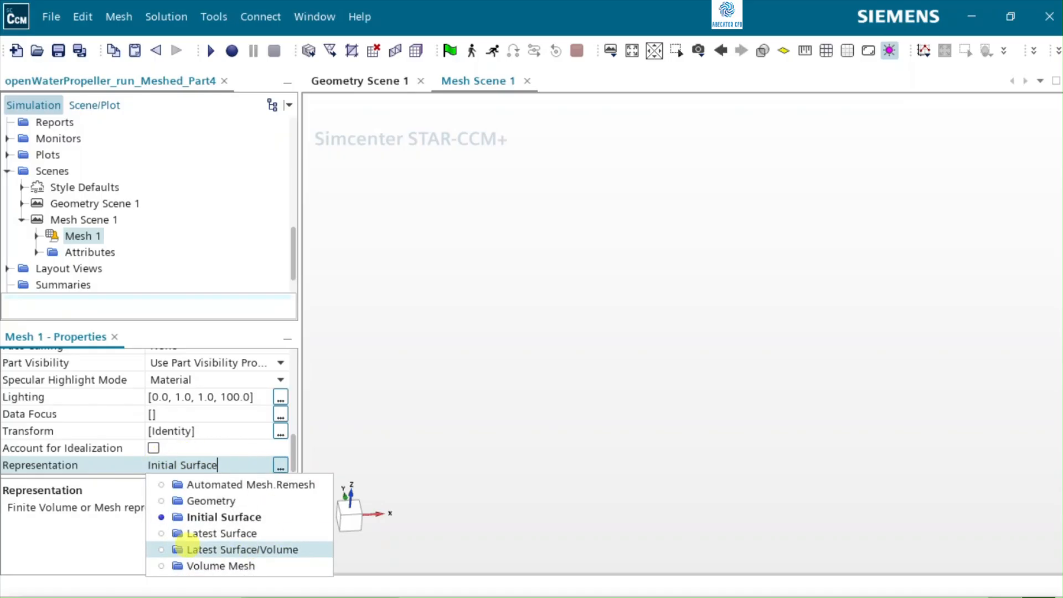
pyautogui.click(248, 549)
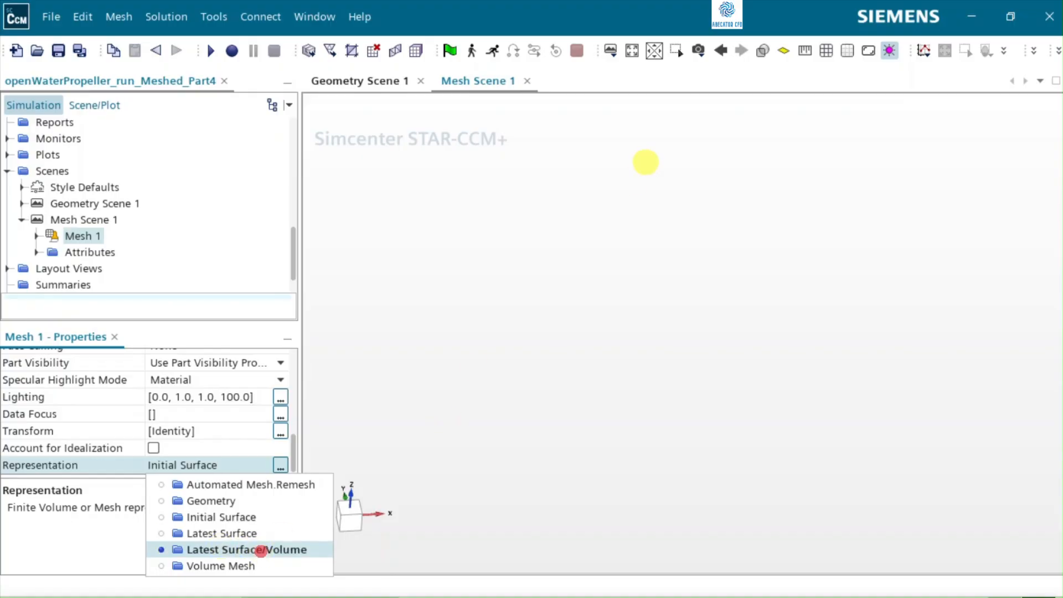
pyautogui.click(619, 193)
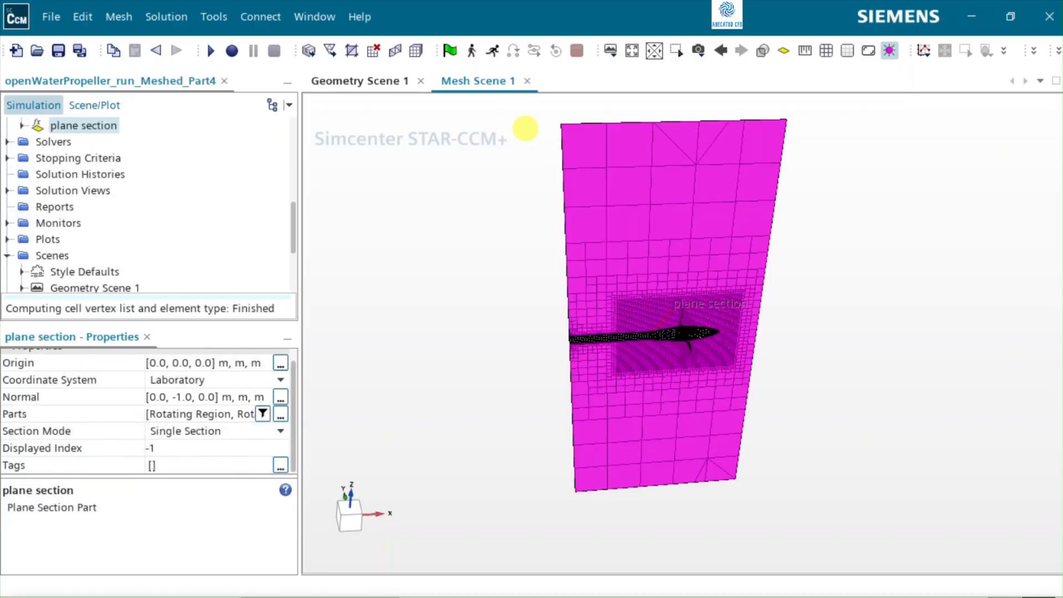
# Step: Orient the mesh scene to the -Y view with +Z up and deselect the plane section
pyautogui.click(479, 325)
pyautogui.moveTo(479, 325); pyautogui.dragTo(464, 271)
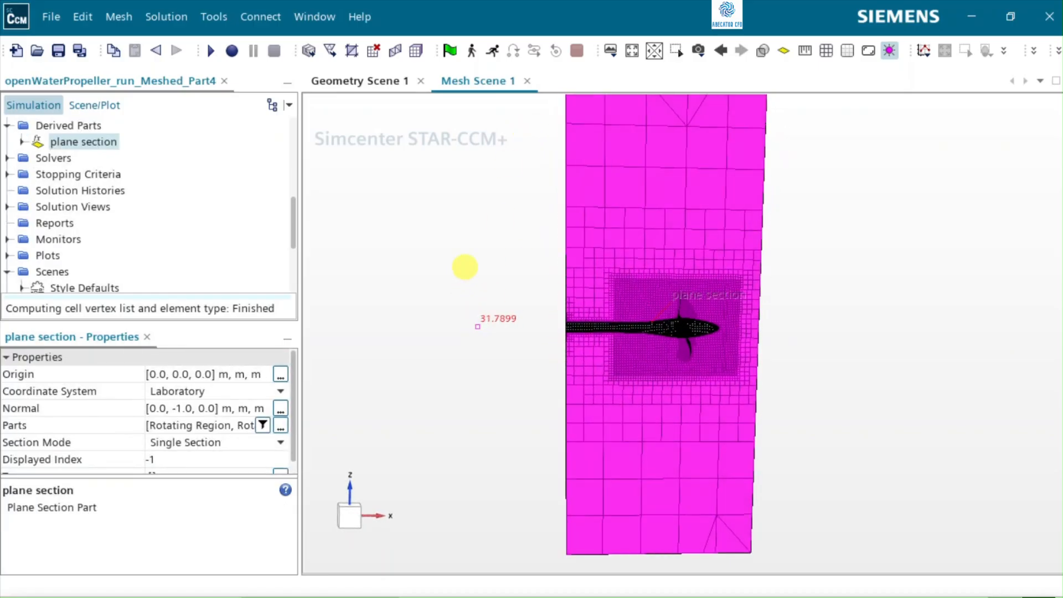
pyautogui.moveTo(492, 214)
pyautogui.mouseDown()
pyautogui.moveTo(502, 330)
pyautogui.moveTo(496, 224)
pyautogui.moveTo(500, 203)
pyautogui.moveTo(520, 198)
pyautogui.moveTo(486, 204)
pyautogui.mouseUp()
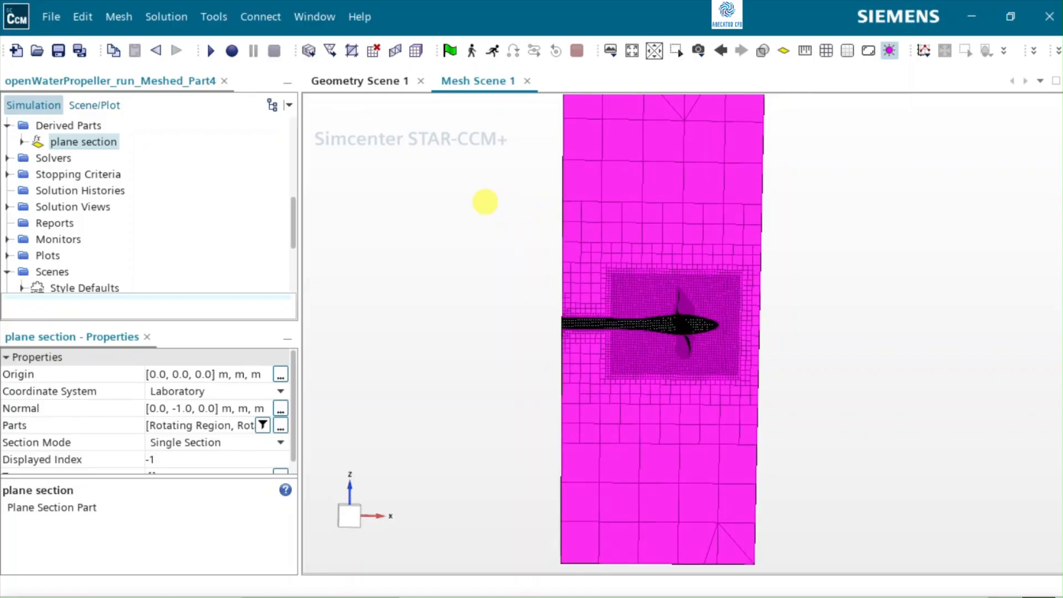
pyautogui.moveTo(445, 330); pyautogui.dragTo(519, 356)
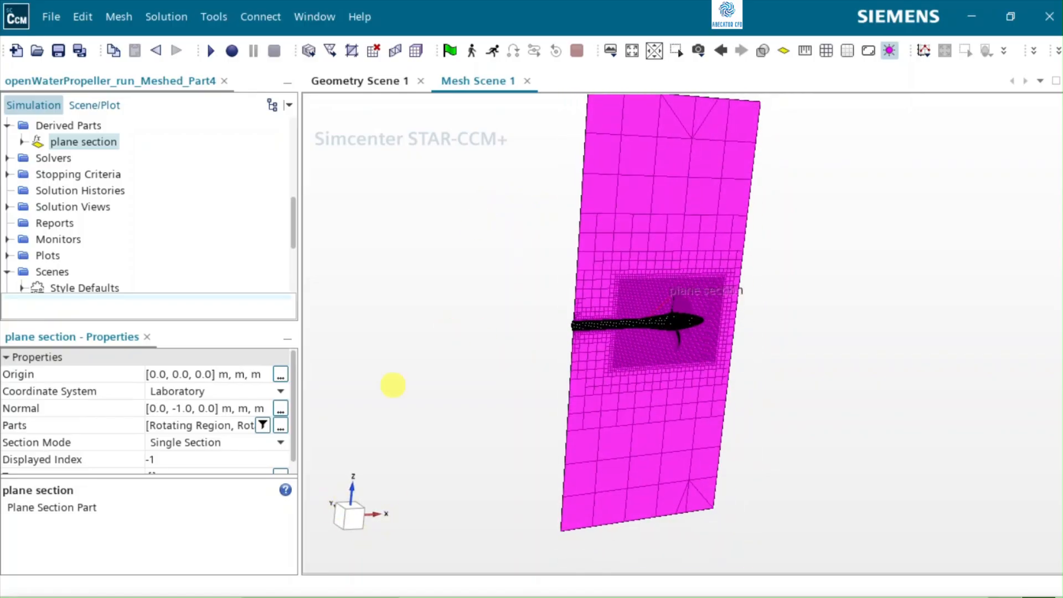
pyautogui.click(698, 51)
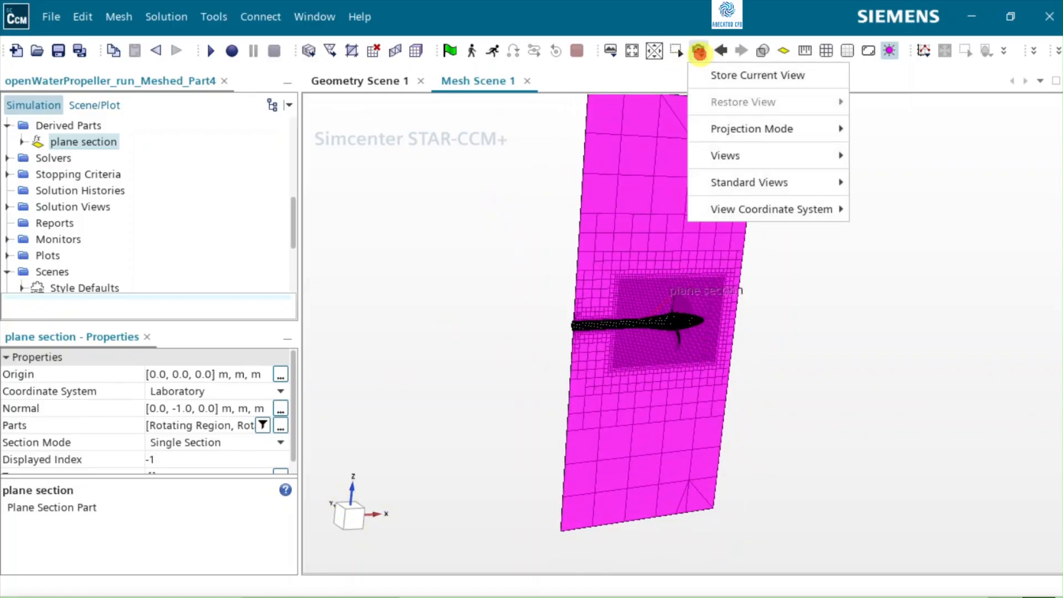
pyautogui.moveTo(765, 153)
pyautogui.moveTo(873, 214)
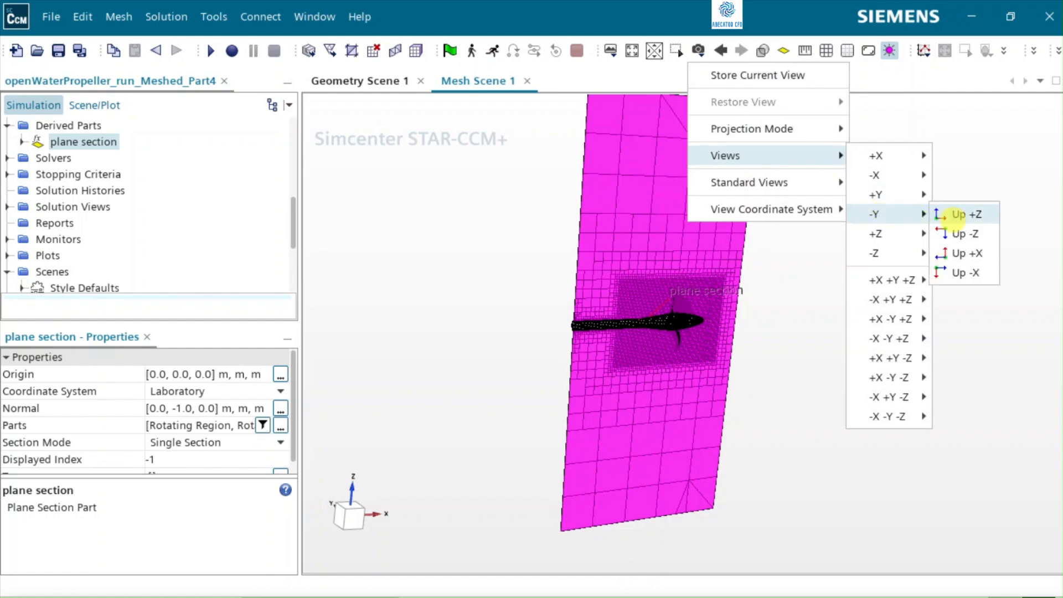
pyautogui.click(963, 220)
pyautogui.click(861, 354)
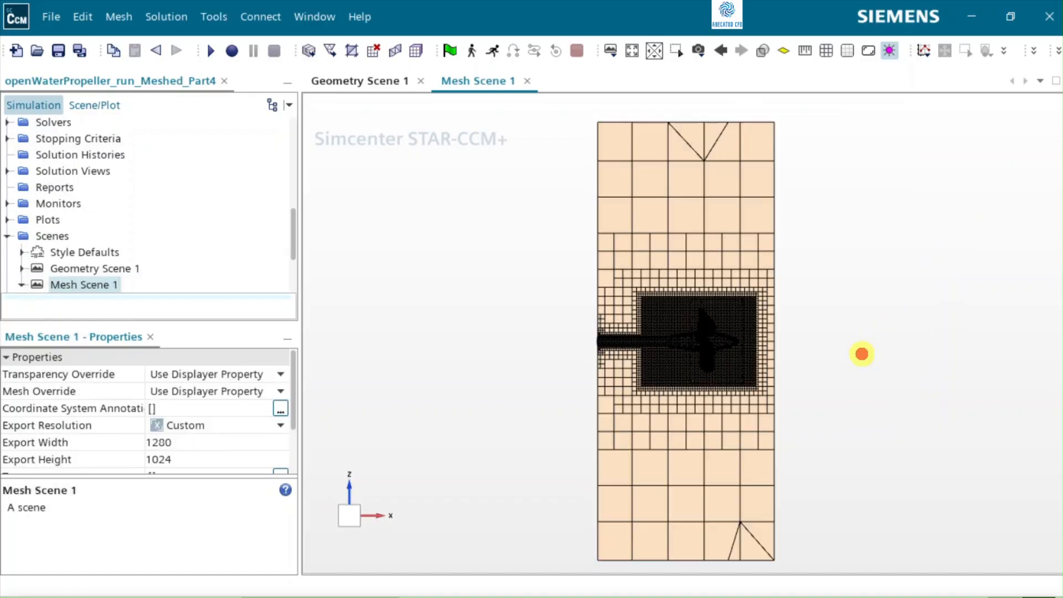
# Step: Examine the mesh refinement around the propeller, from the cylindrical zone to the blade root and hub surfaces
pyautogui.scroll(5, 733, 355)
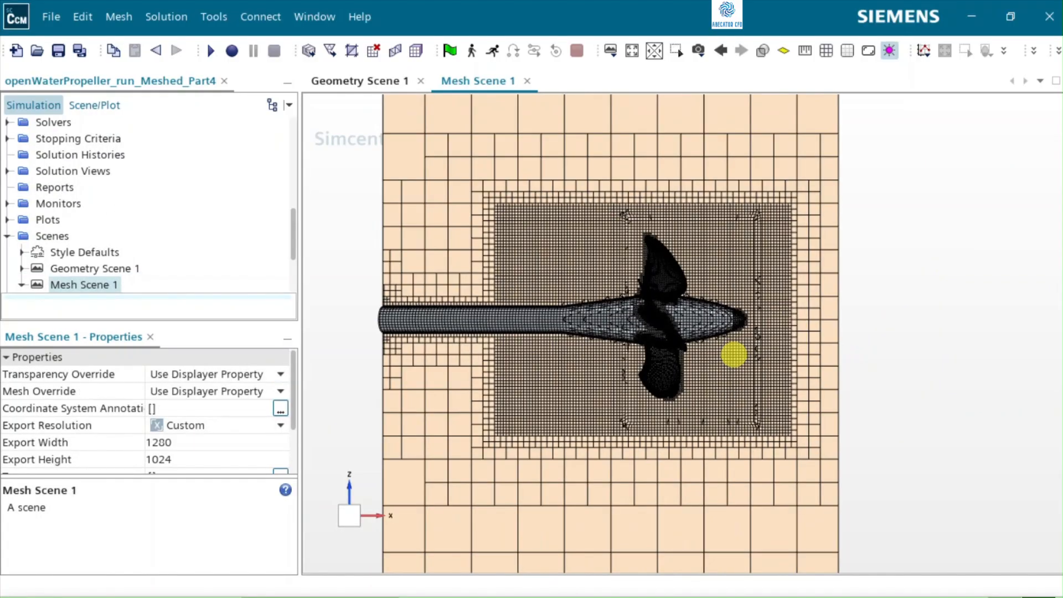
pyautogui.scroll(3, 733, 354)
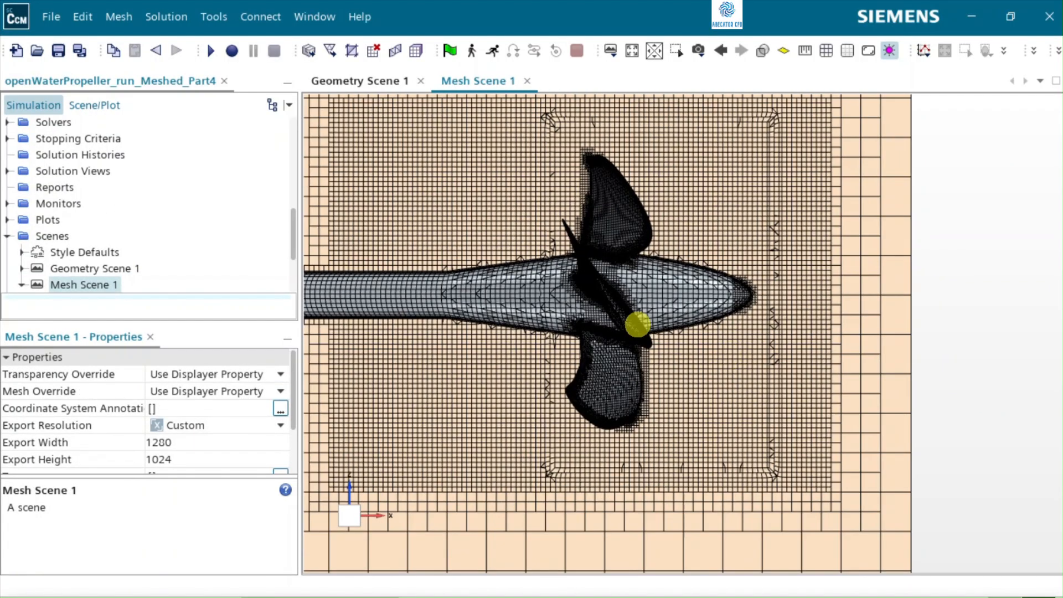
pyautogui.scroll(-1, 635, 325)
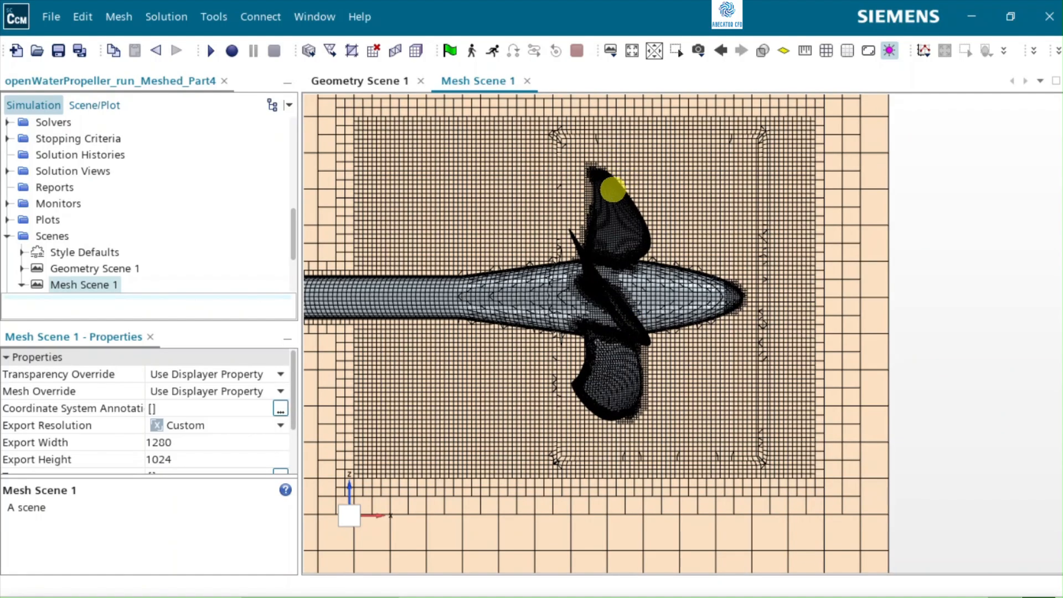
pyautogui.scroll(2, 618, 200)
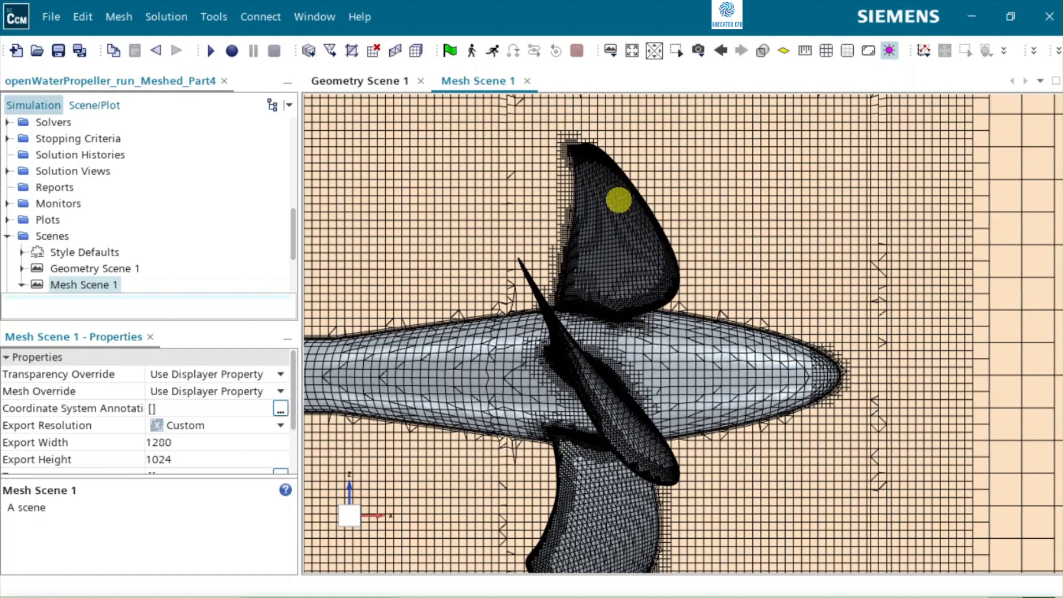
pyautogui.scroll(1, 619, 199)
pyautogui.scroll(3, 595, 419)
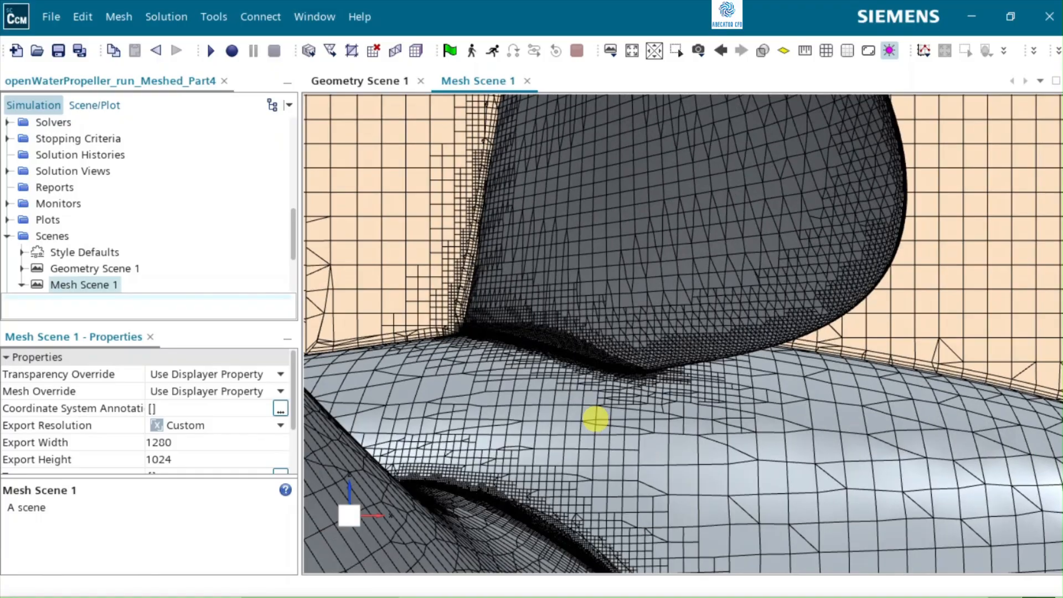
# Step: Examine the mesh where the blade root meets the hub and the refinement along the blade's curved edge
pyautogui.scroll(1, 596, 419)
pyautogui.scroll(2, 482, 350)
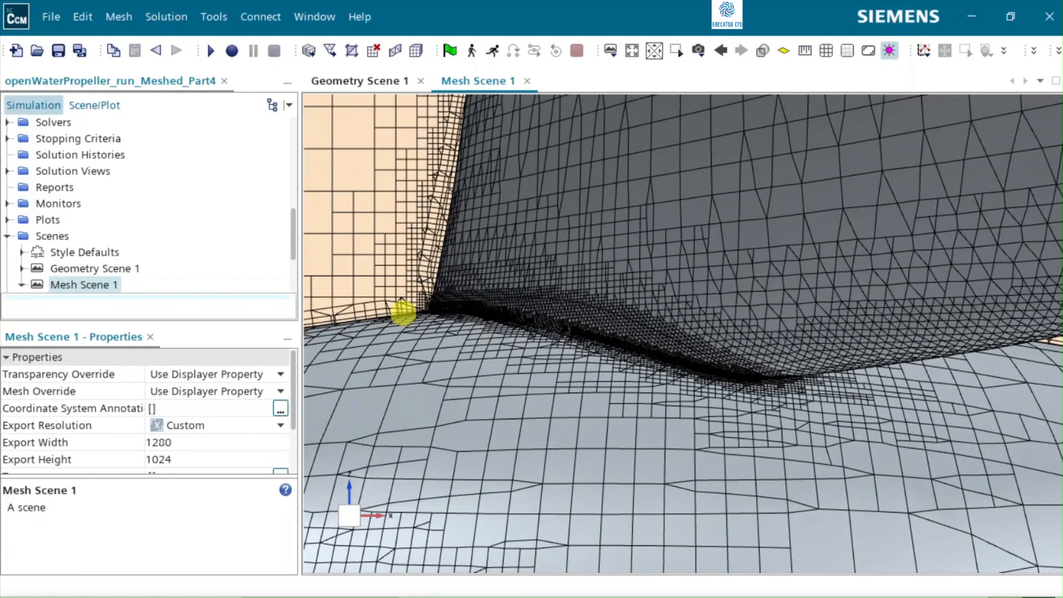
pyautogui.scroll(2, 402, 312)
pyautogui.scroll(2, 403, 312)
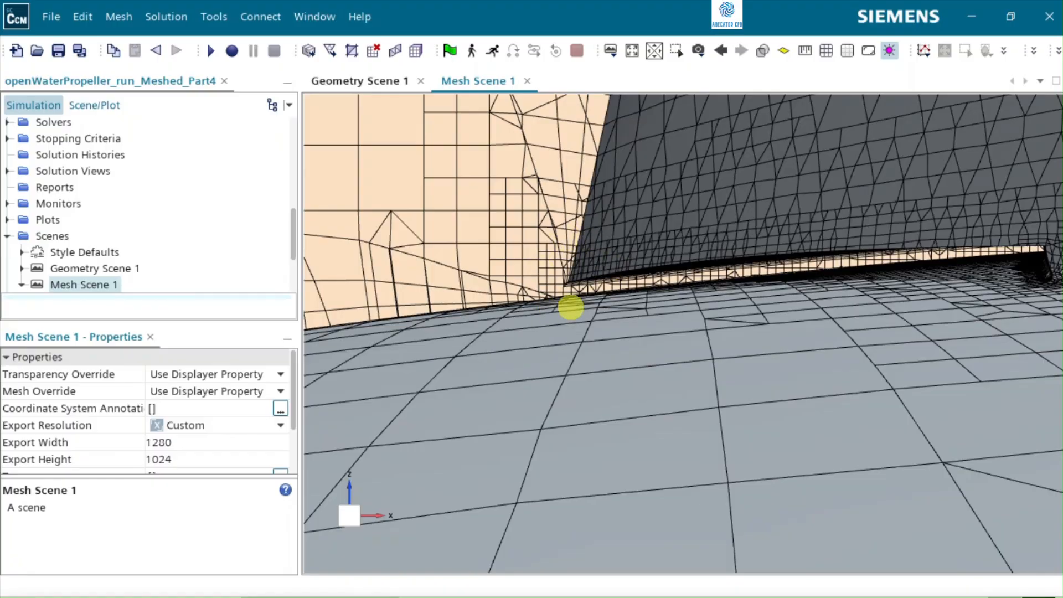
pyautogui.scroll(-2, 554, 304)
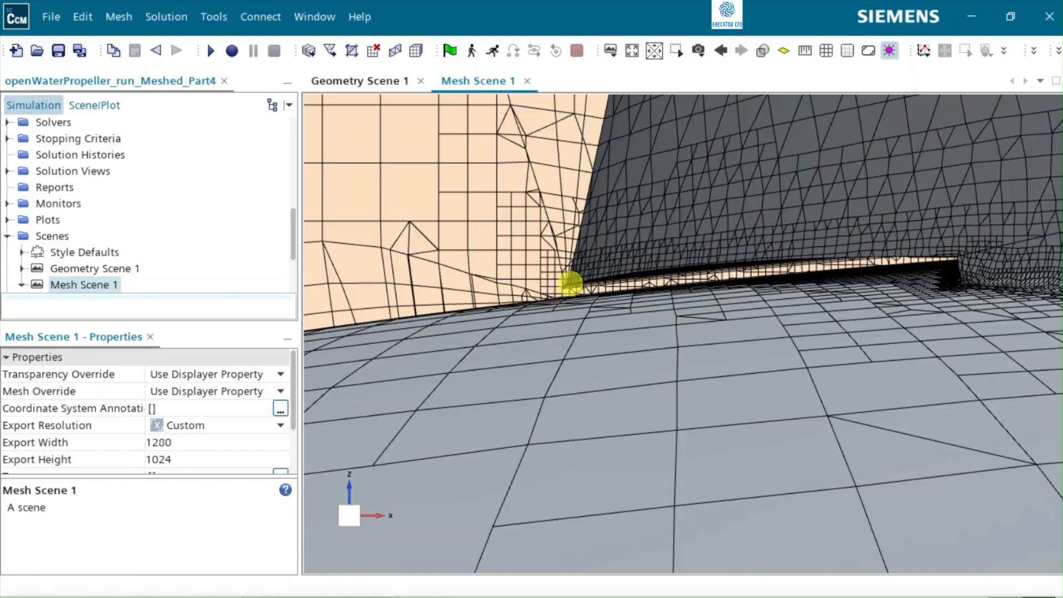
pyautogui.scroll(-2, 570, 283)
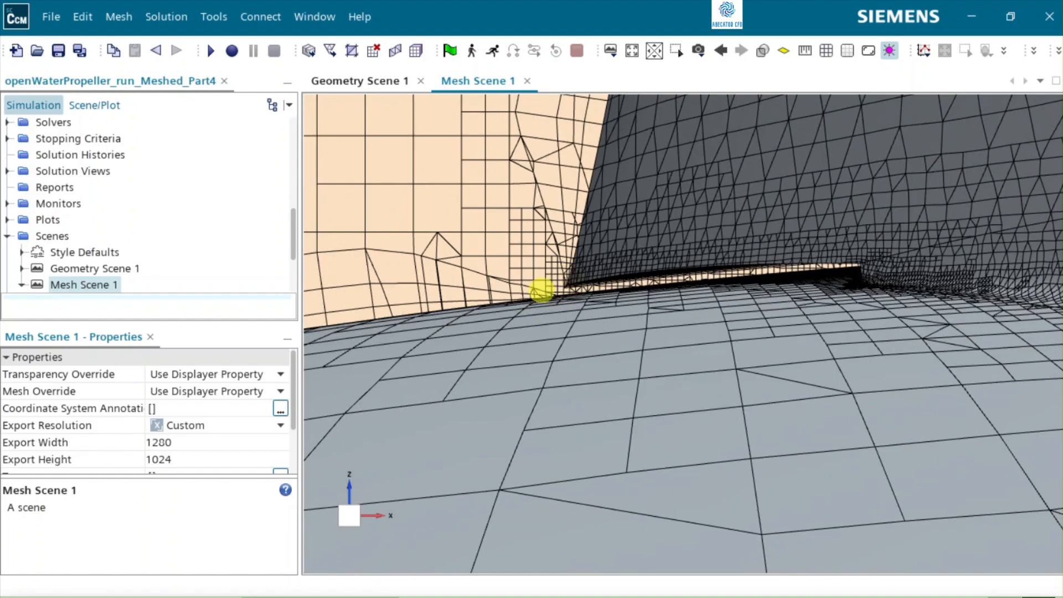
pyautogui.scroll(-3, 556, 302)
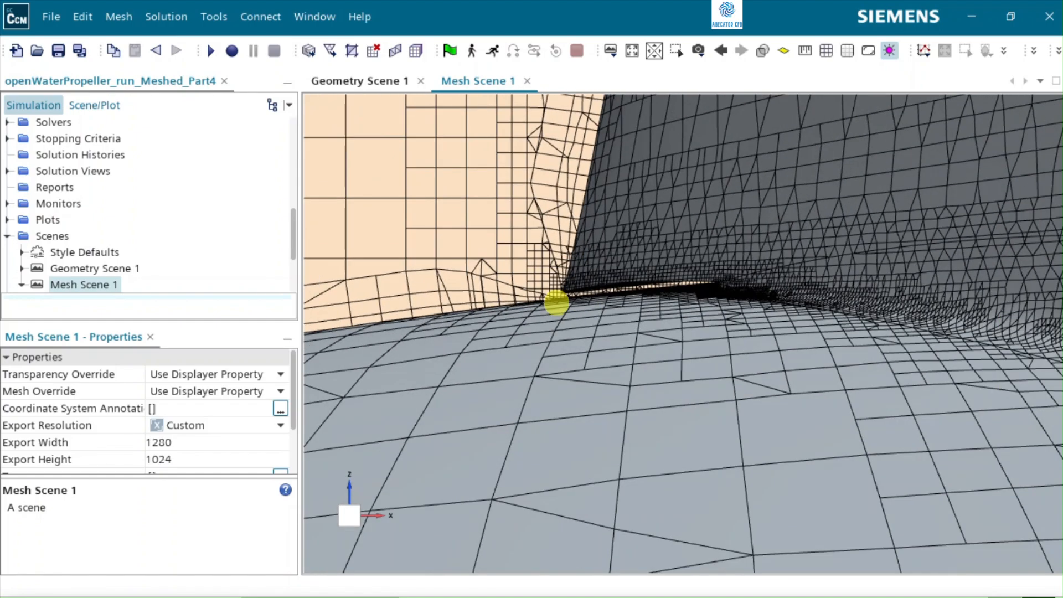
pyautogui.scroll(-5, 557, 301)
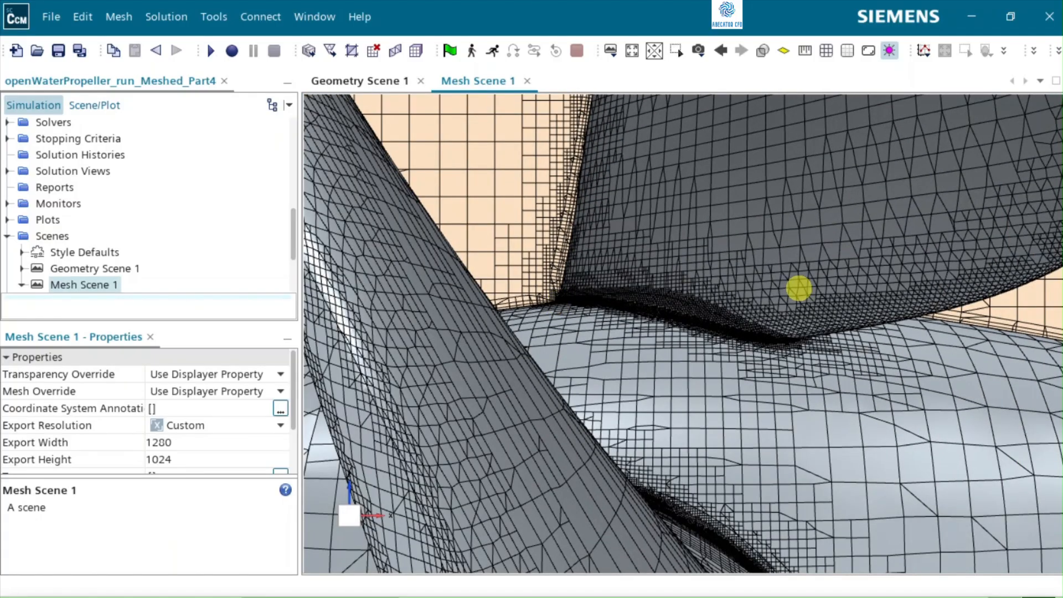
pyautogui.scroll(-5, 799, 287)
pyautogui.scroll(5, 972, 225)
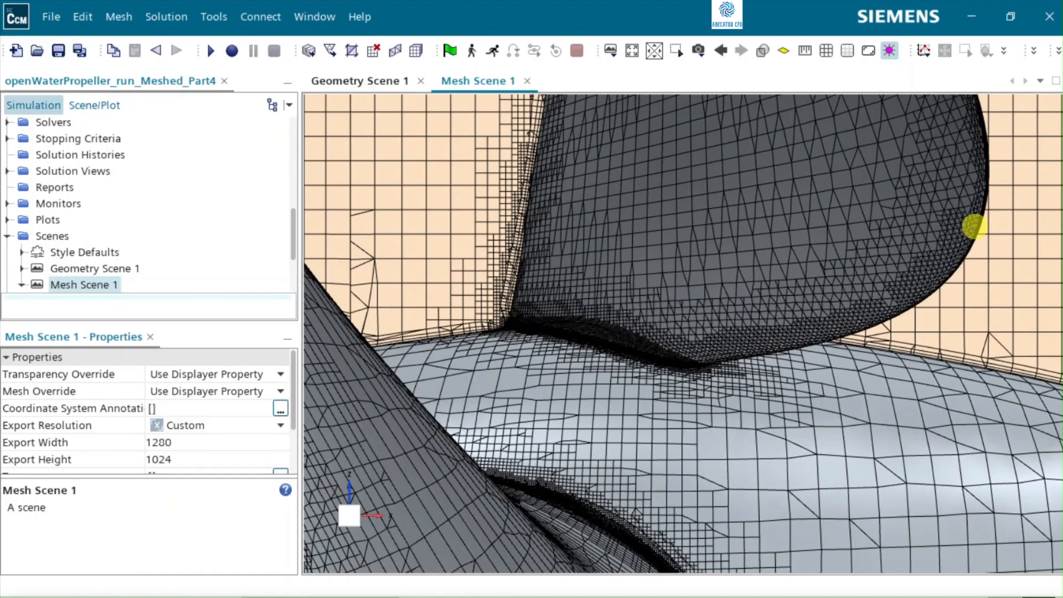
pyautogui.scroll(3, 974, 226)
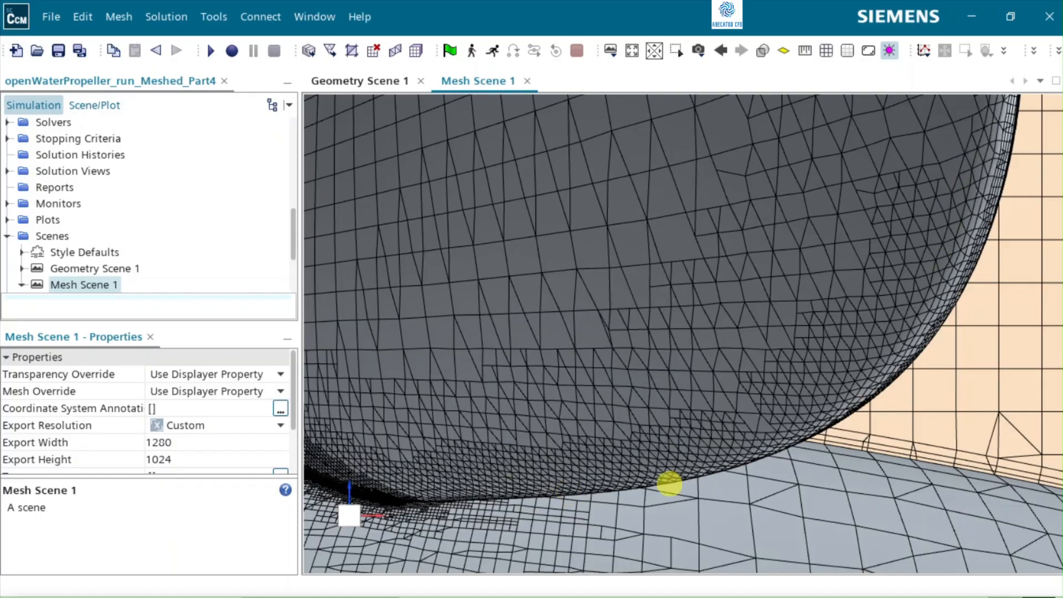
pyautogui.scroll(-3, 826, 345)
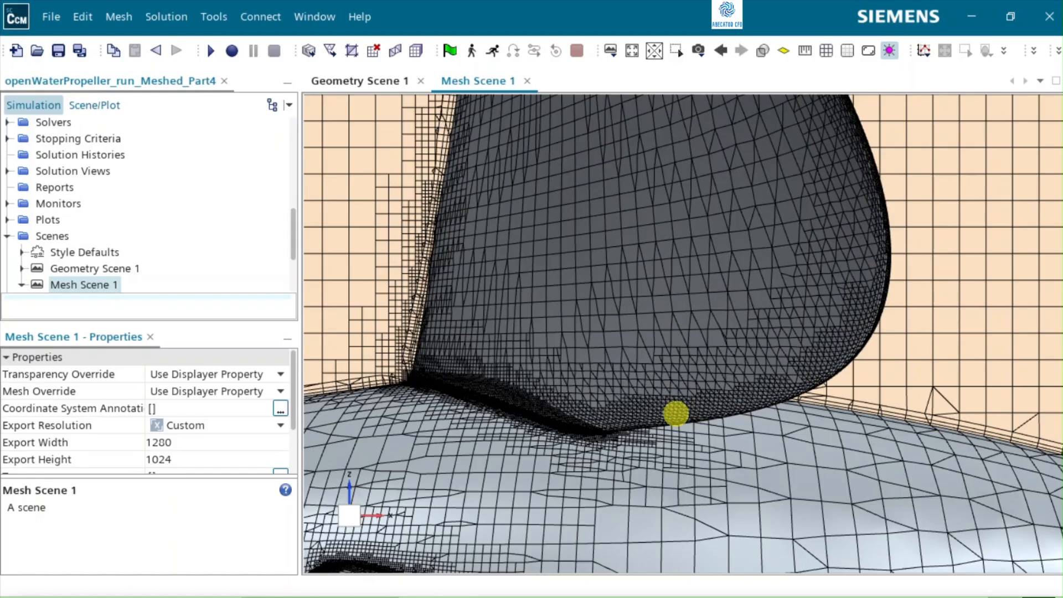
pyautogui.scroll(-5, 851, 332)
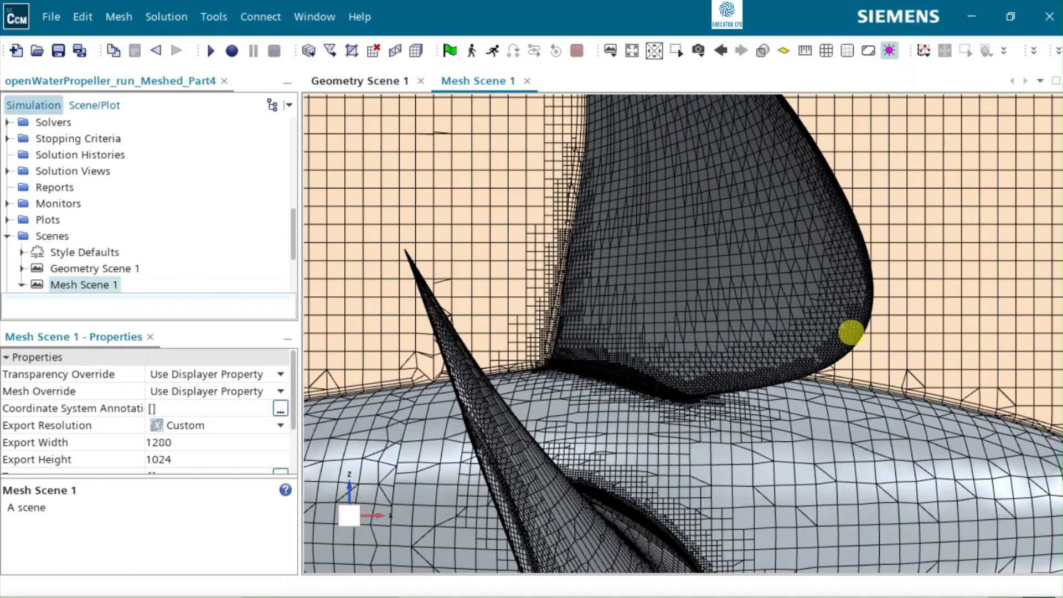
pyautogui.scroll(-3, 851, 332)
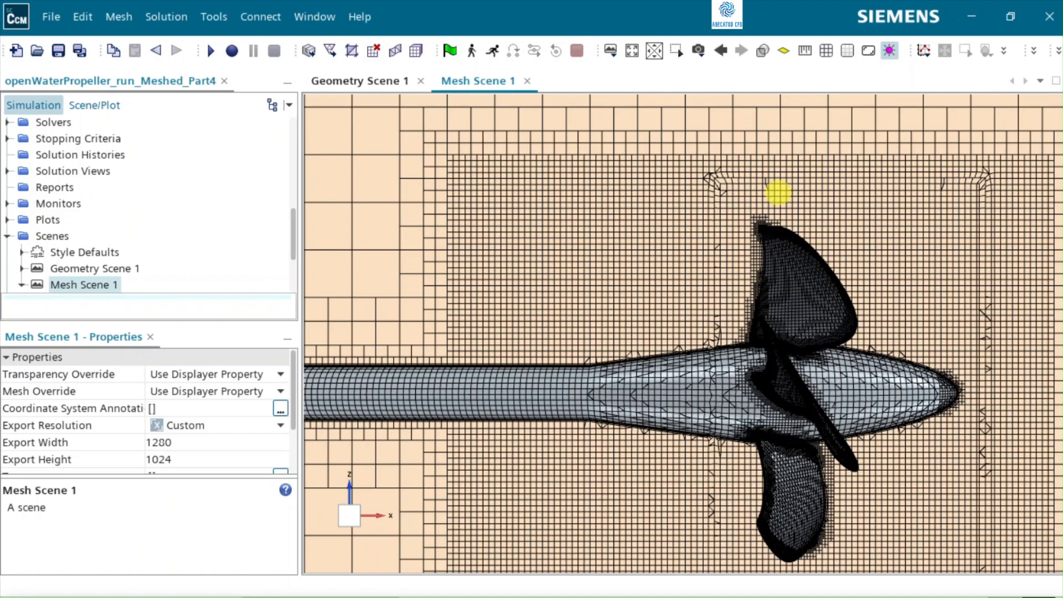
# Step: Examine the mesh around the blade tip and rotating region interface, then the transition from the refined cylinder to the outer domain
pyautogui.scroll(2, 801, 187)
pyautogui.scroll(1, 801, 187)
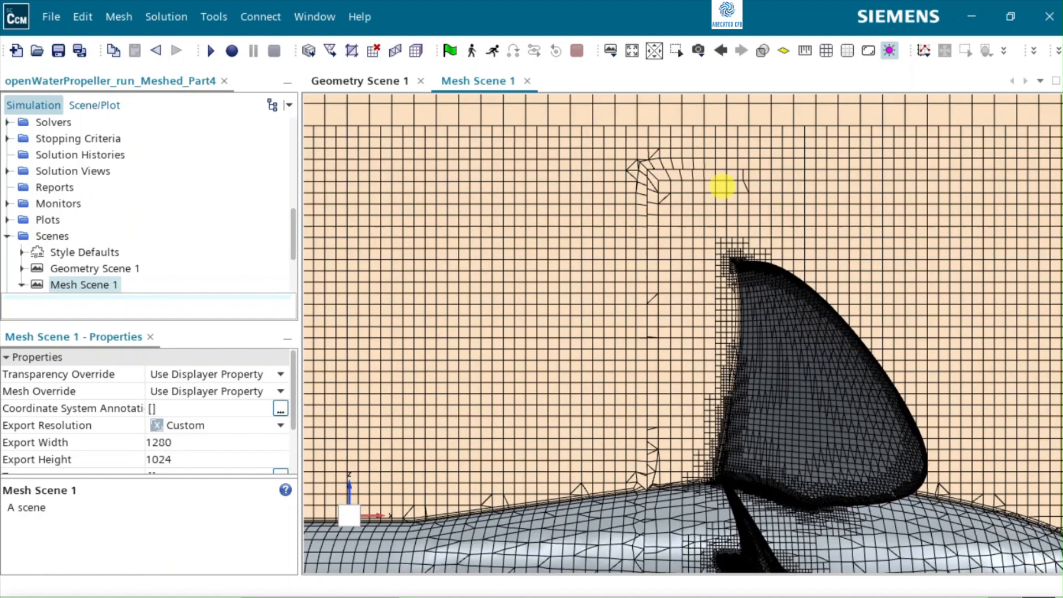
pyautogui.scroll(4, 722, 186)
pyautogui.scroll(2, 722, 186)
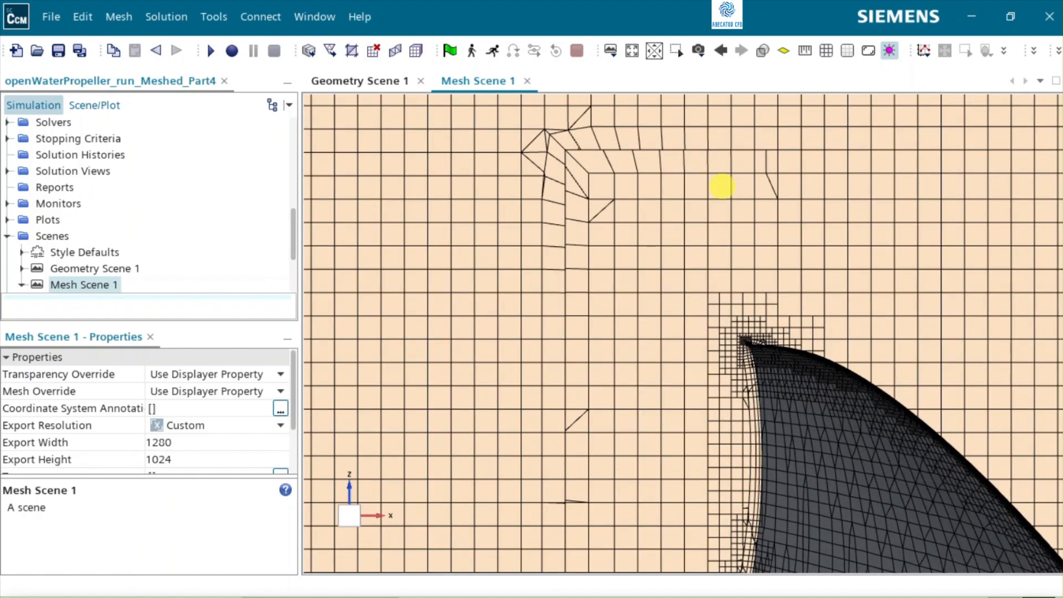
pyautogui.scroll(1, 722, 186)
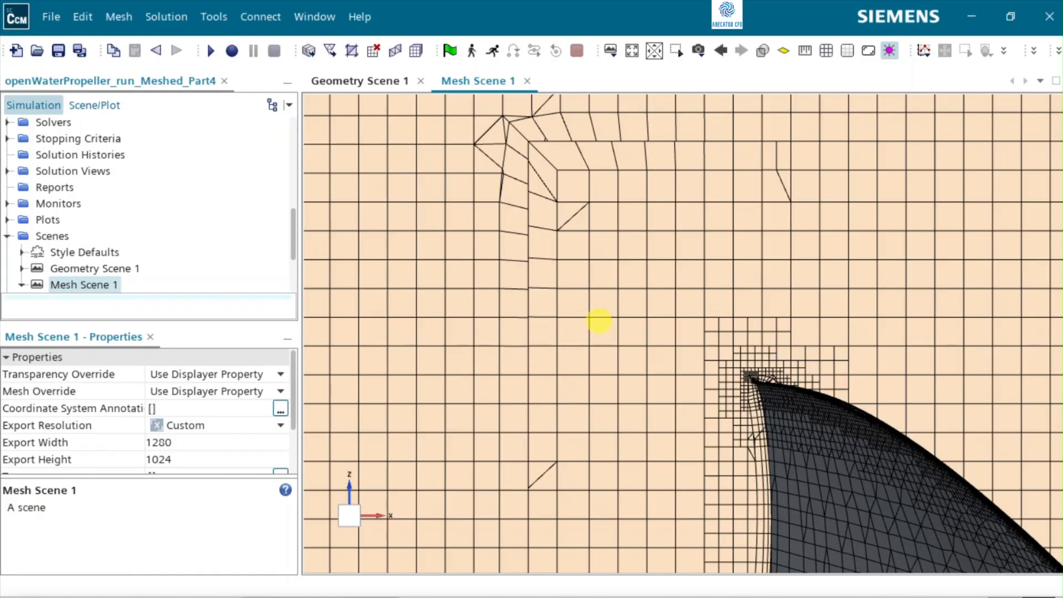
pyautogui.scroll(-8, 598, 320)
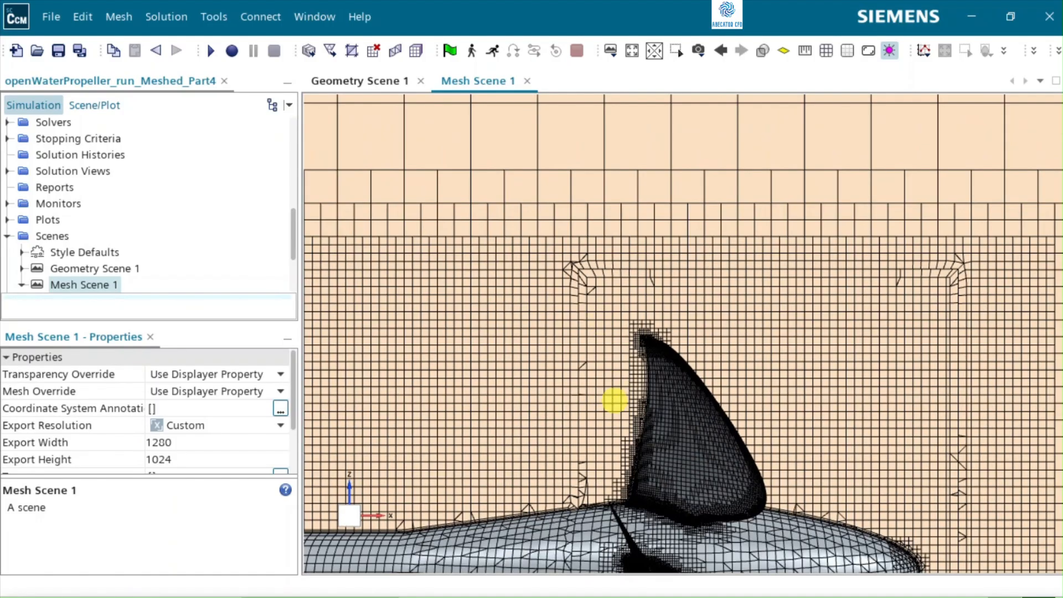
pyautogui.scroll(-5, 669, 370)
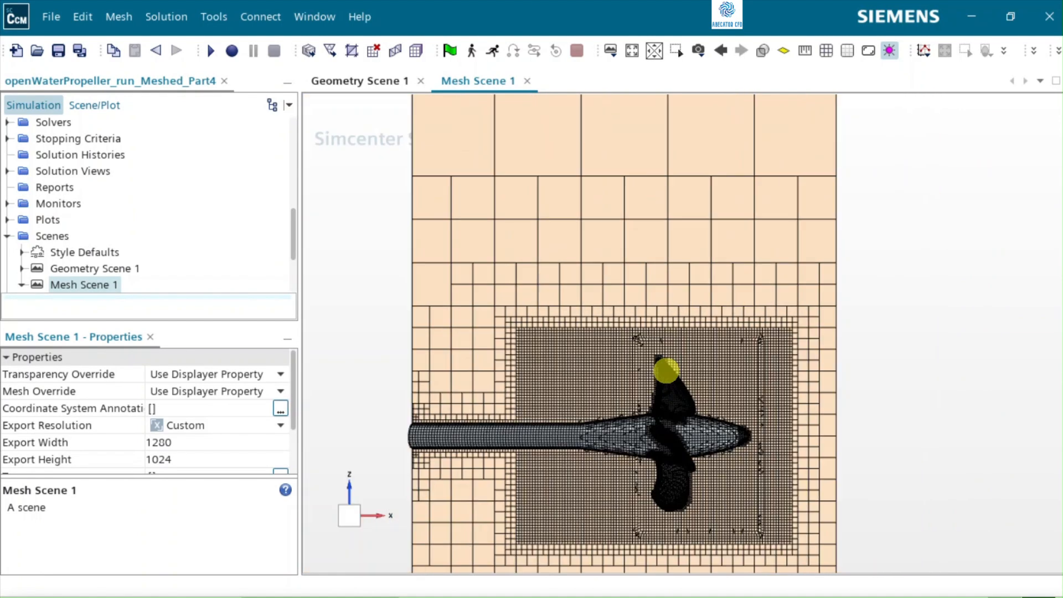
pyautogui.scroll(-3, 666, 370)
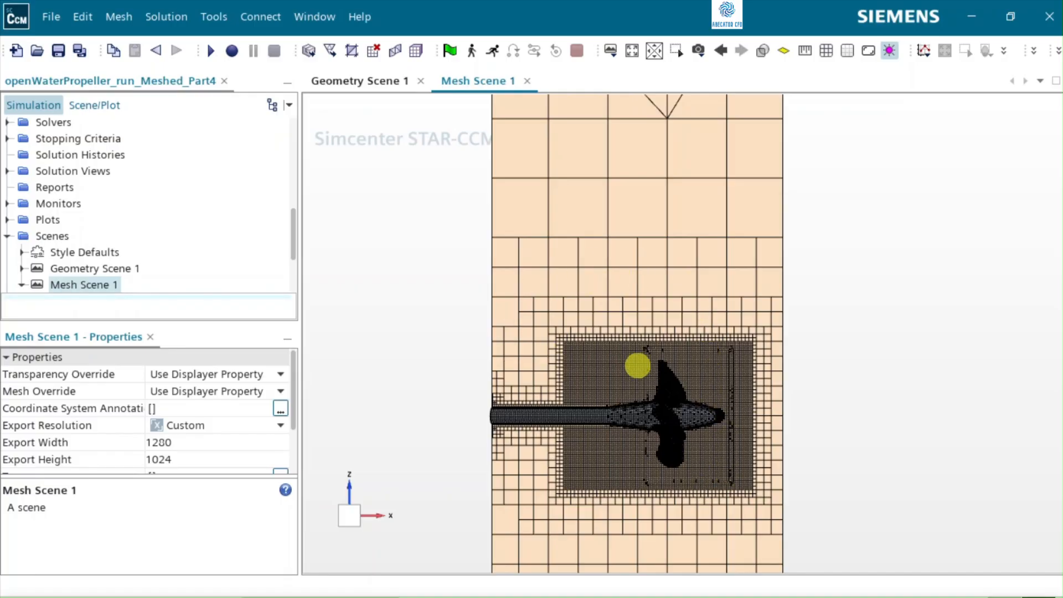
pyautogui.scroll(-3, 624, 441)
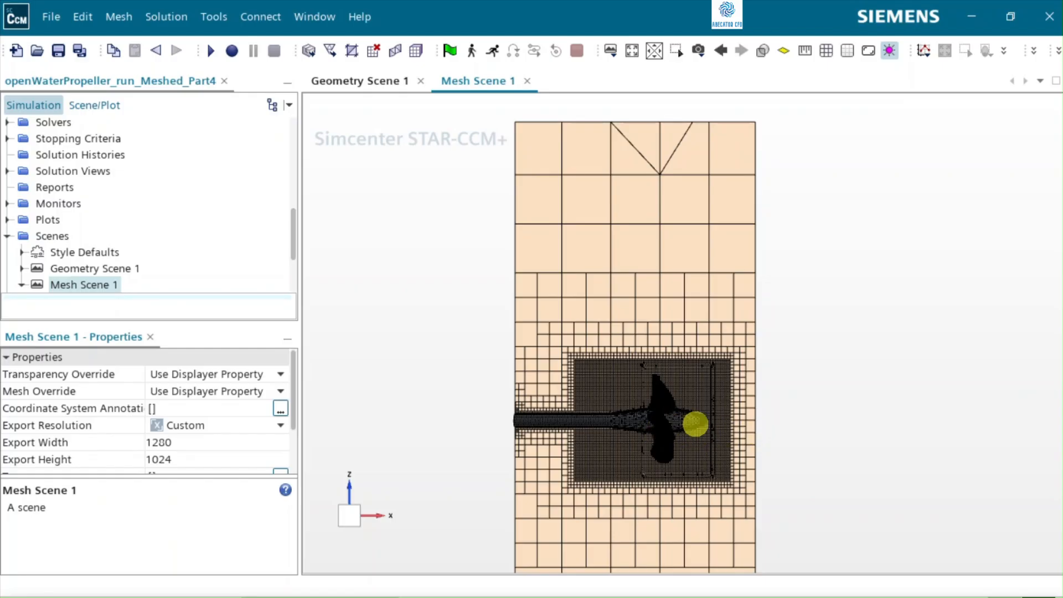
# Step: Start a new Surface Extruder operation with Static Region as its input part
pyautogui.scroll(4, 72, 174)
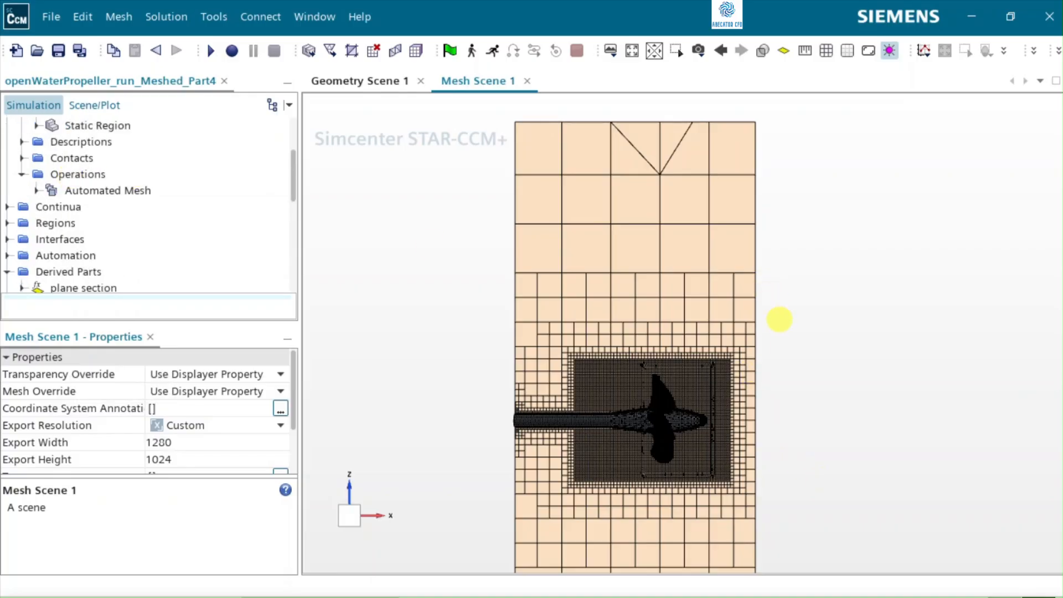
pyautogui.scroll(-2, 779, 323)
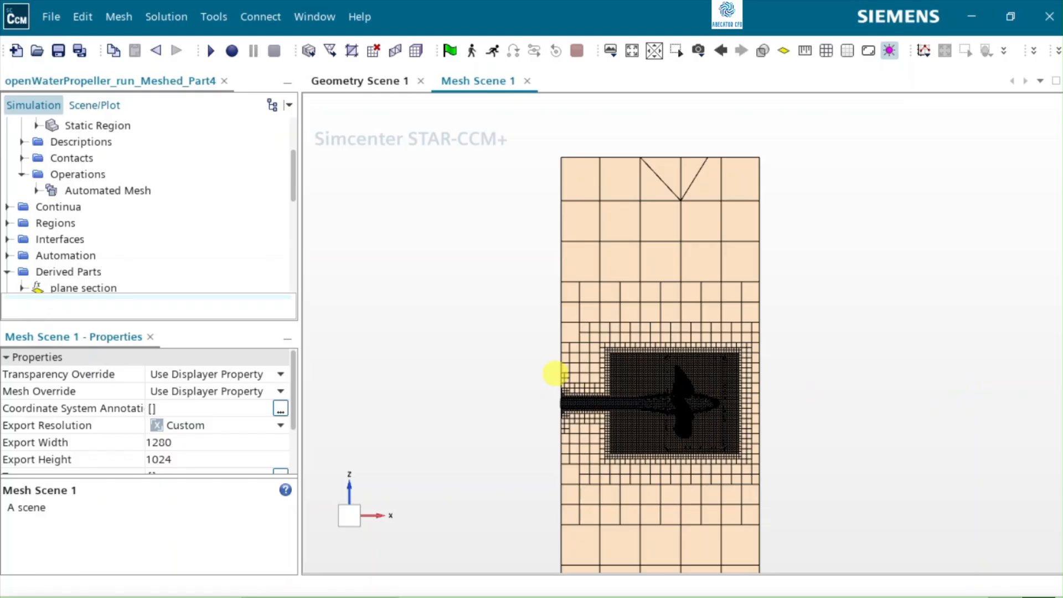
pyautogui.click(76, 174)
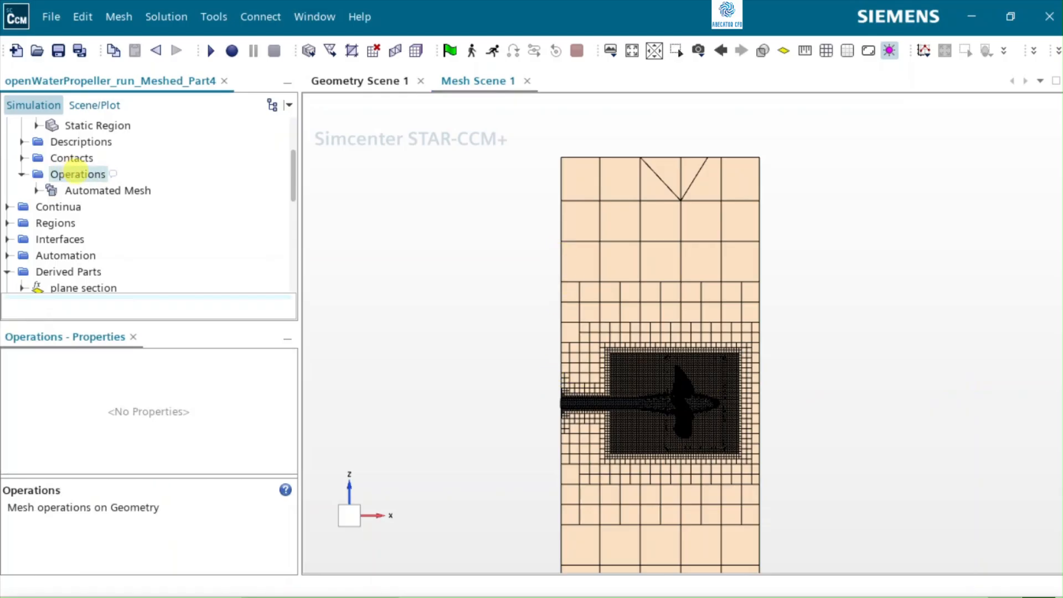
pyautogui.rightClick(76, 174)
pyautogui.moveTo(111, 186)
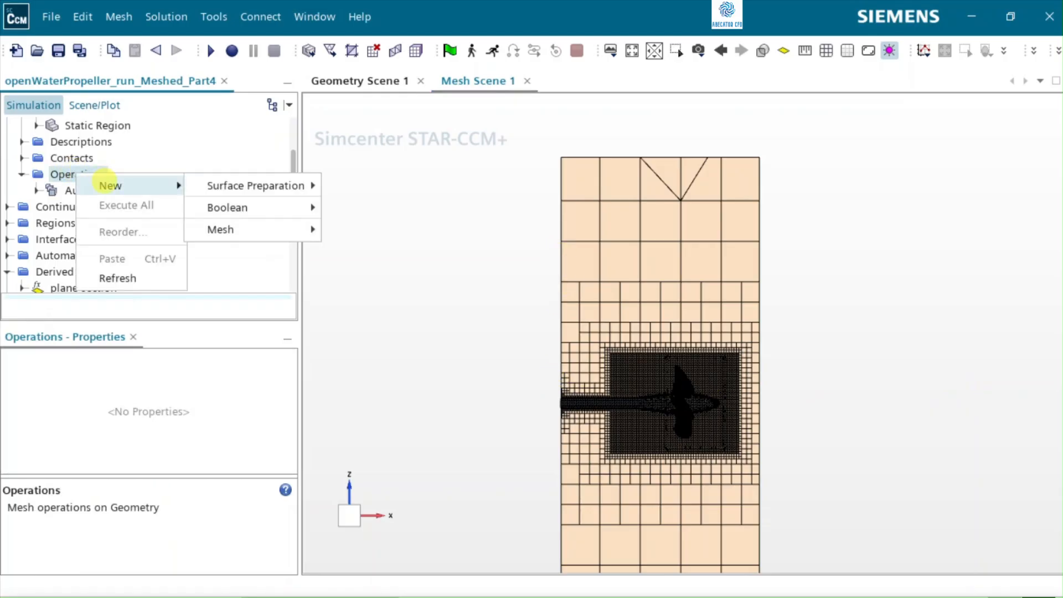
pyautogui.moveTo(237, 186)
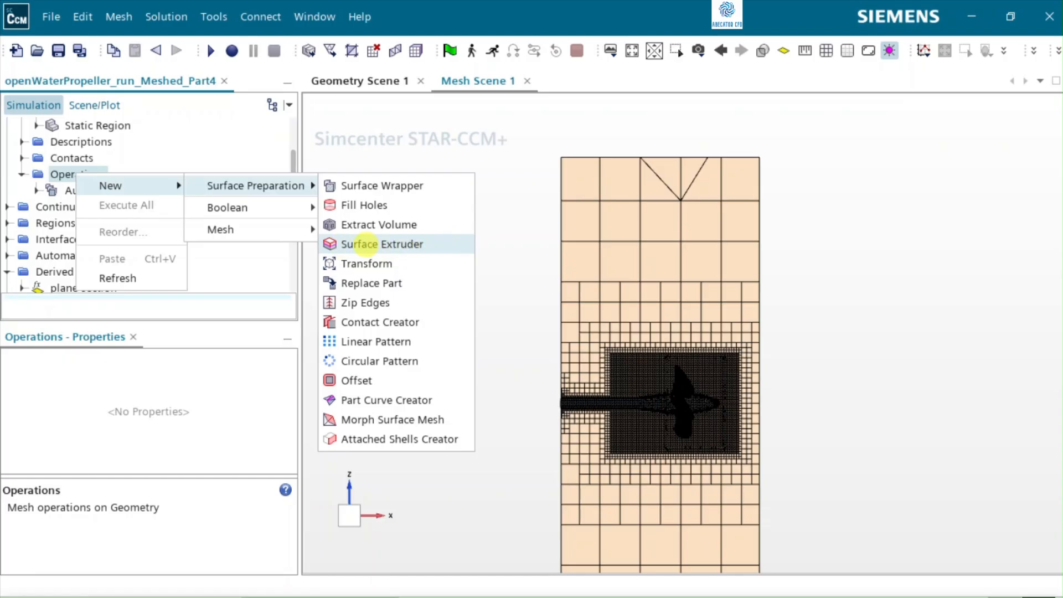
pyautogui.click(365, 244)
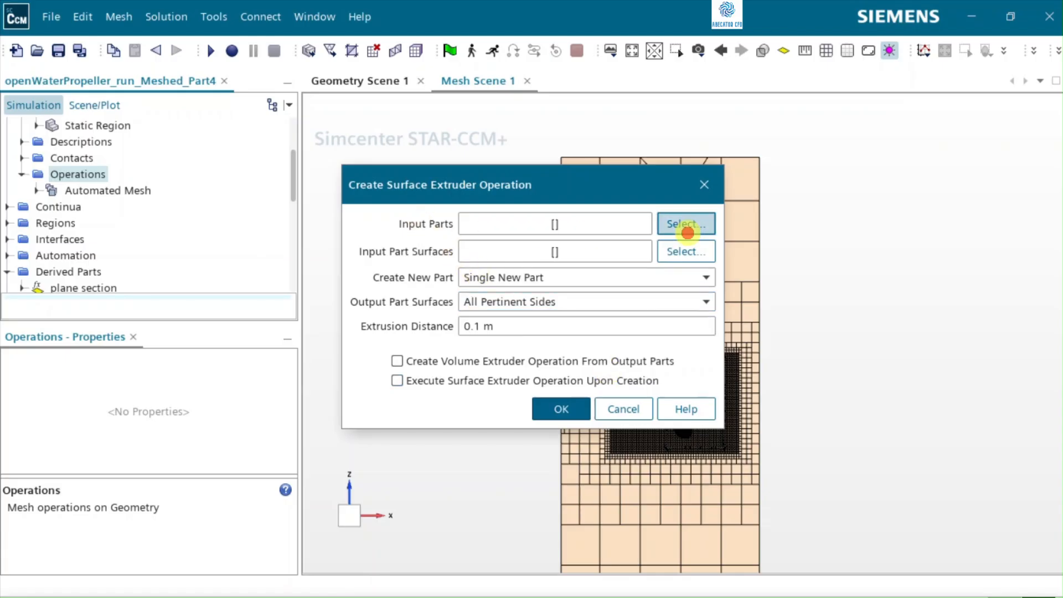
pyautogui.click(685, 226)
pyautogui.click(556, 158)
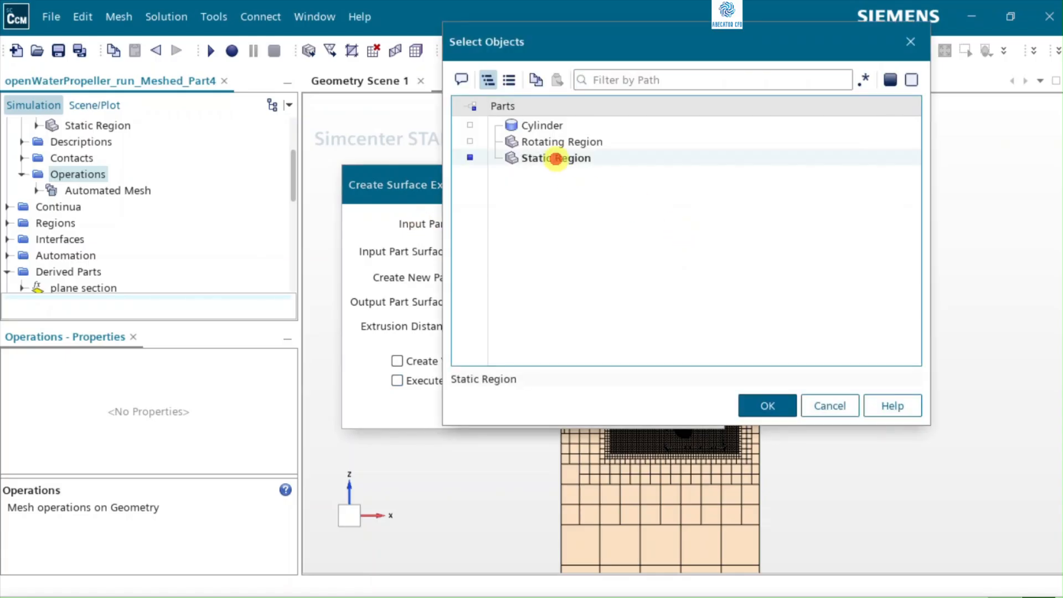
pyautogui.click(771, 405)
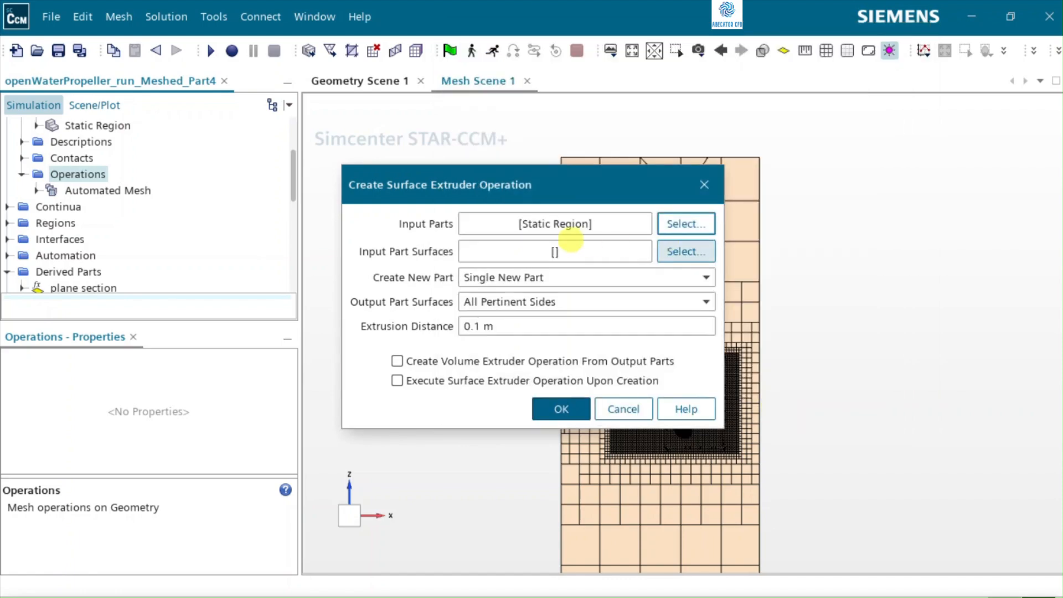
# Step: Set the Static Region's Inlet as the input part surface of the surface extruder
pyautogui.click(684, 251)
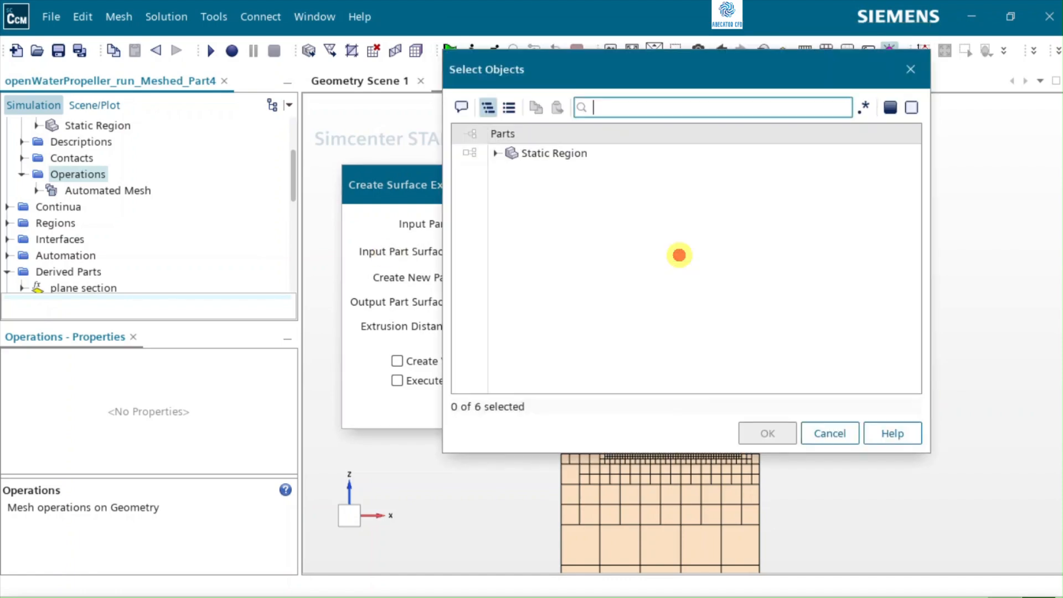
pyautogui.click(494, 152)
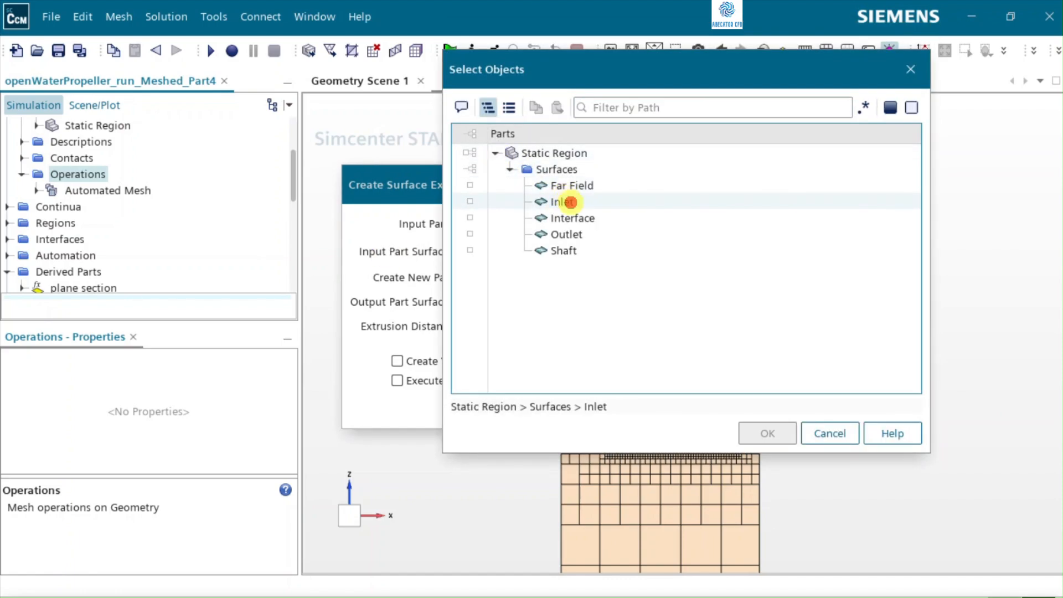
pyautogui.click(559, 202)
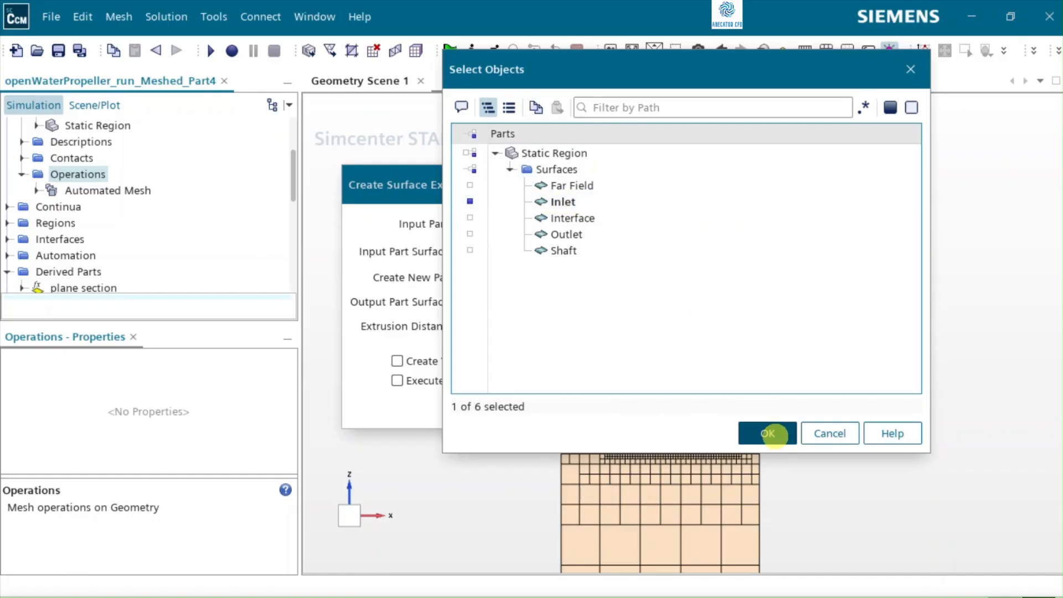
pyautogui.click(766, 432)
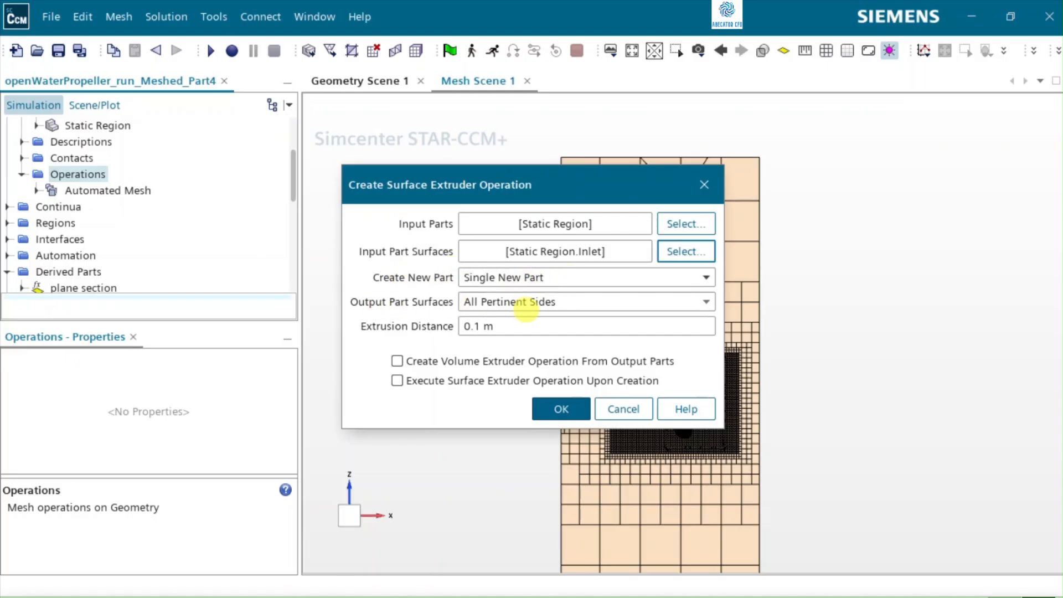
# Step: Set the extruder's output part surfaces to Single Side and the extrusion distance to 1.0 m
pyautogui.click(527, 307)
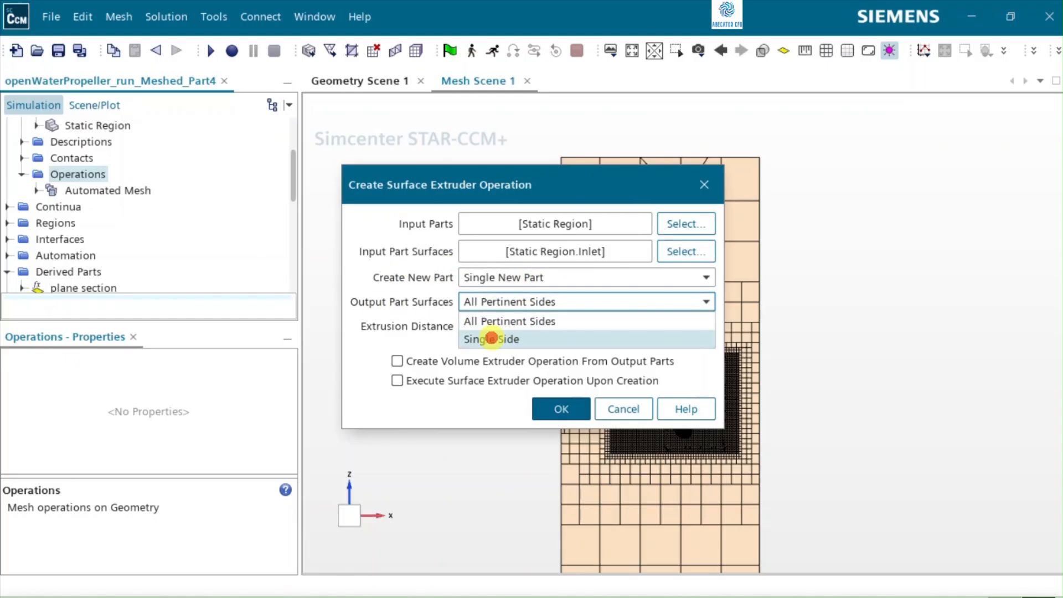
pyautogui.click(491, 338)
pyautogui.click(544, 325)
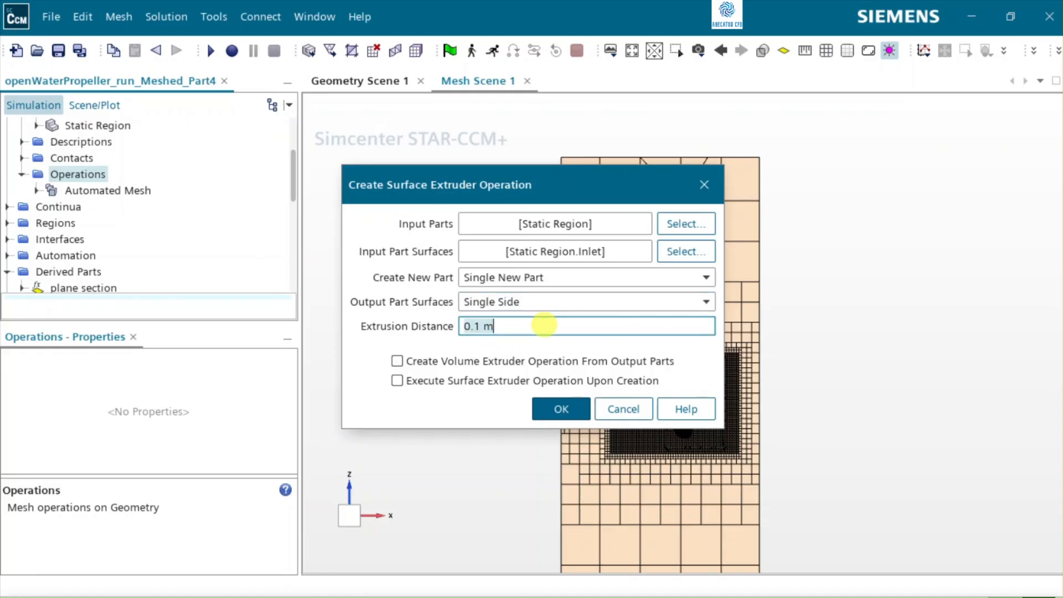
pyautogui.write('1.0')
# Step: Enable creating a volume extruder from the output parts and executing upon creation, and create the inlet surface extruder operation
pyautogui.click(429, 360)
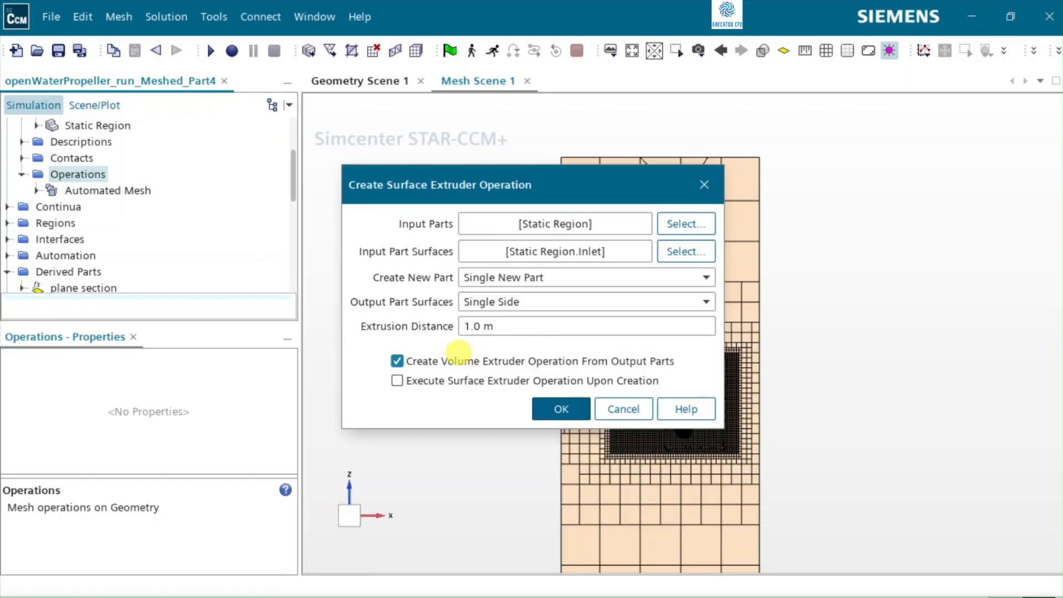
pyautogui.click(459, 382)
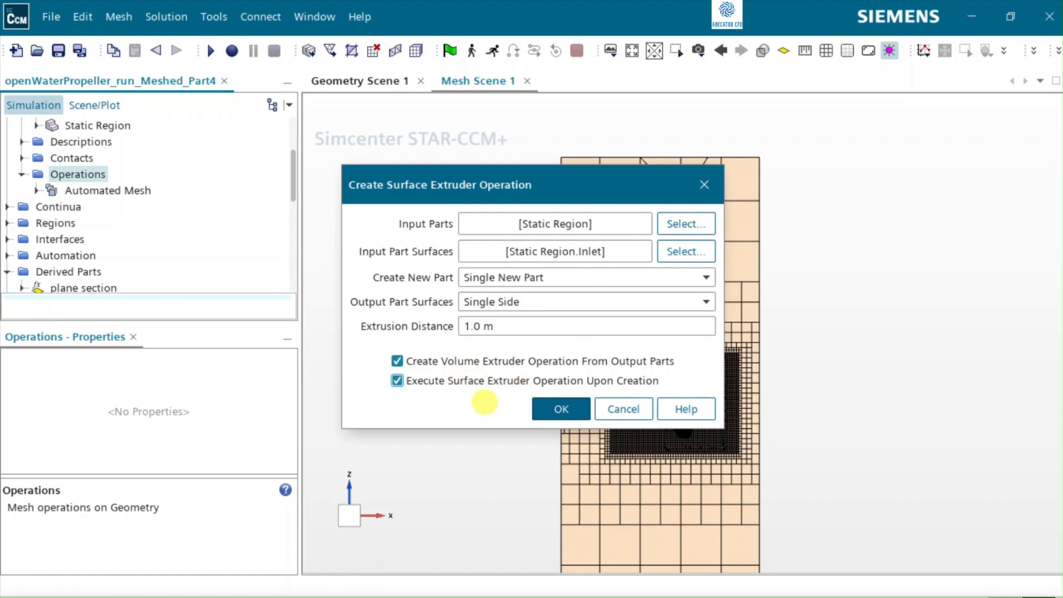
pyautogui.click(561, 409)
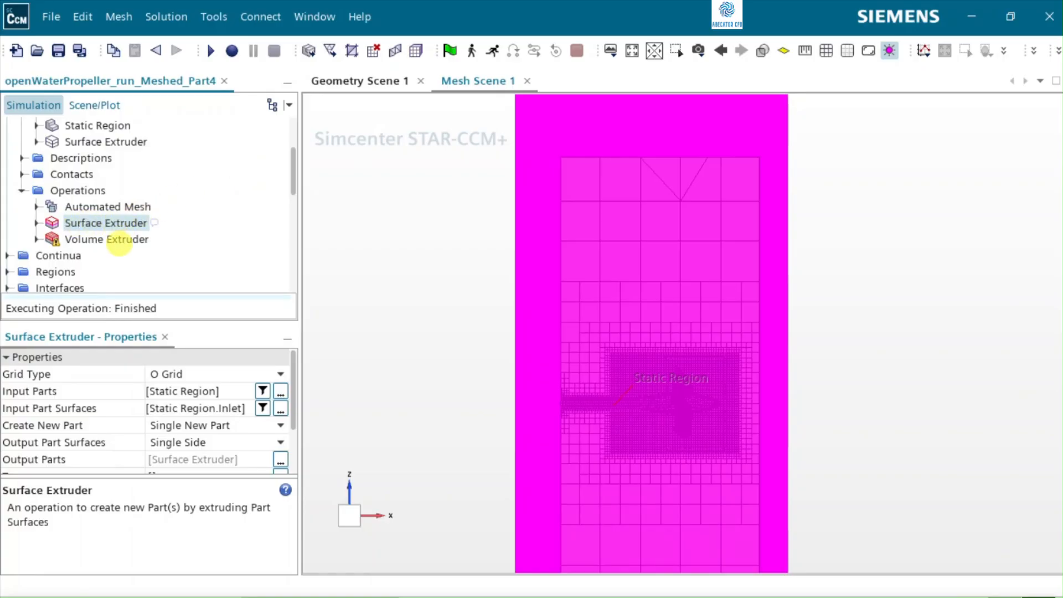
# Step: Set the number of layers of the Volume Extruder operation to 10
pyautogui.click(101, 240)
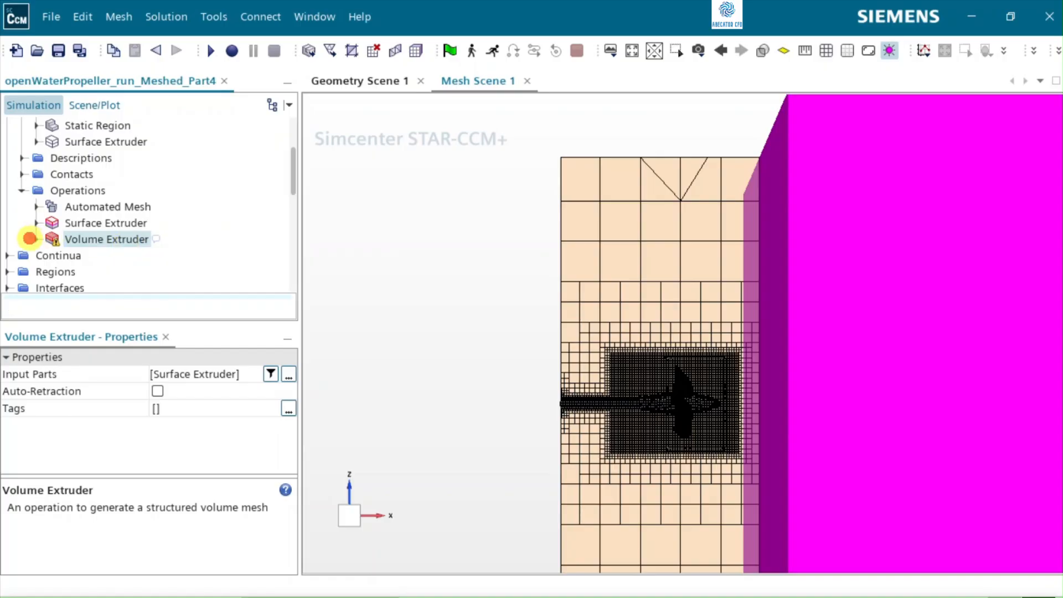
pyautogui.click(36, 239)
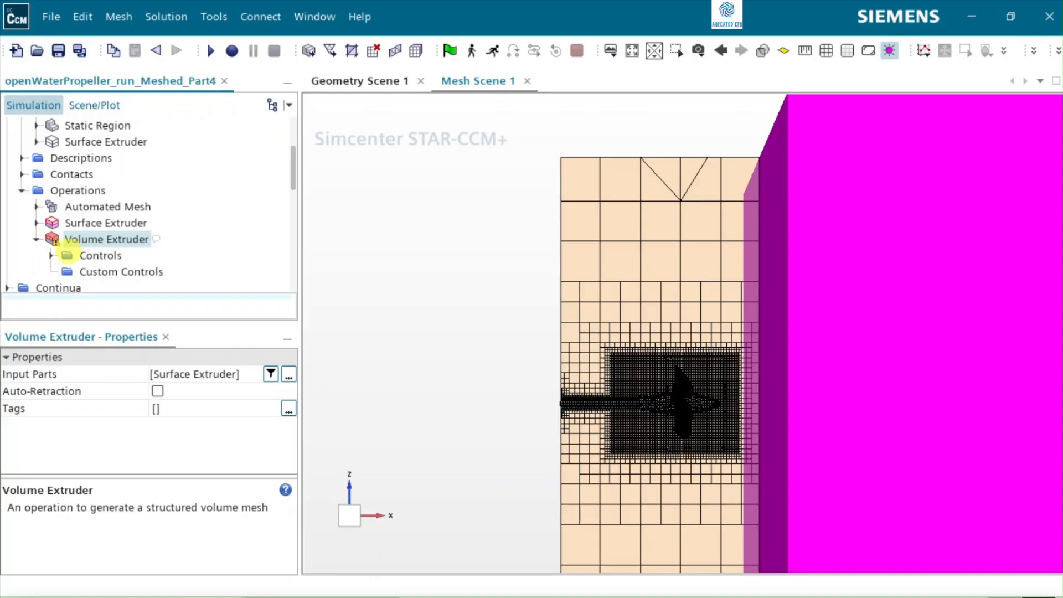
pyautogui.click(51, 255)
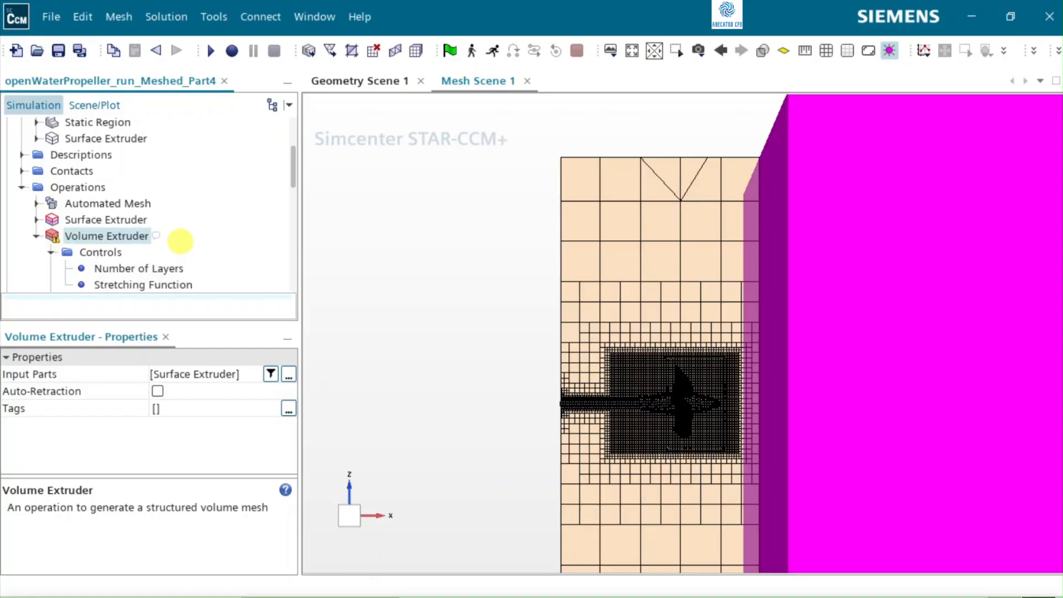
pyautogui.scroll(-1, 180, 241)
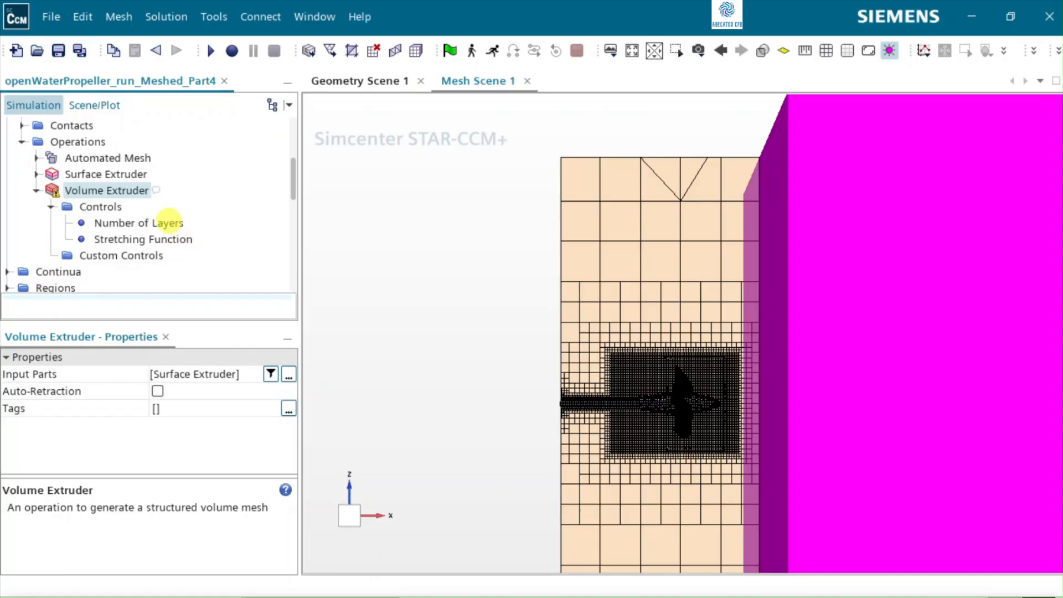
pyautogui.click(167, 221)
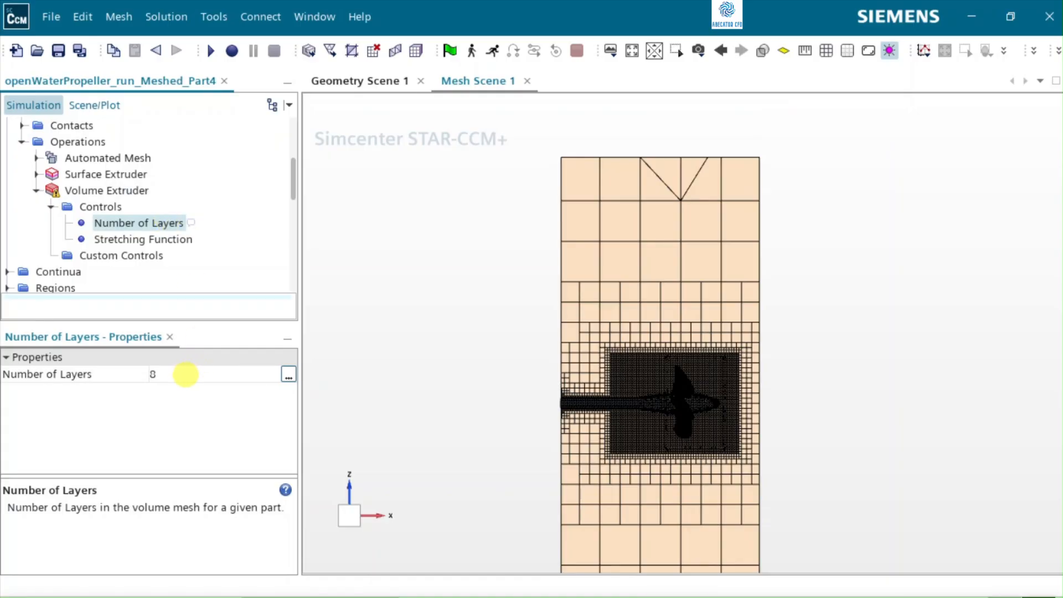
pyautogui.click(186, 375)
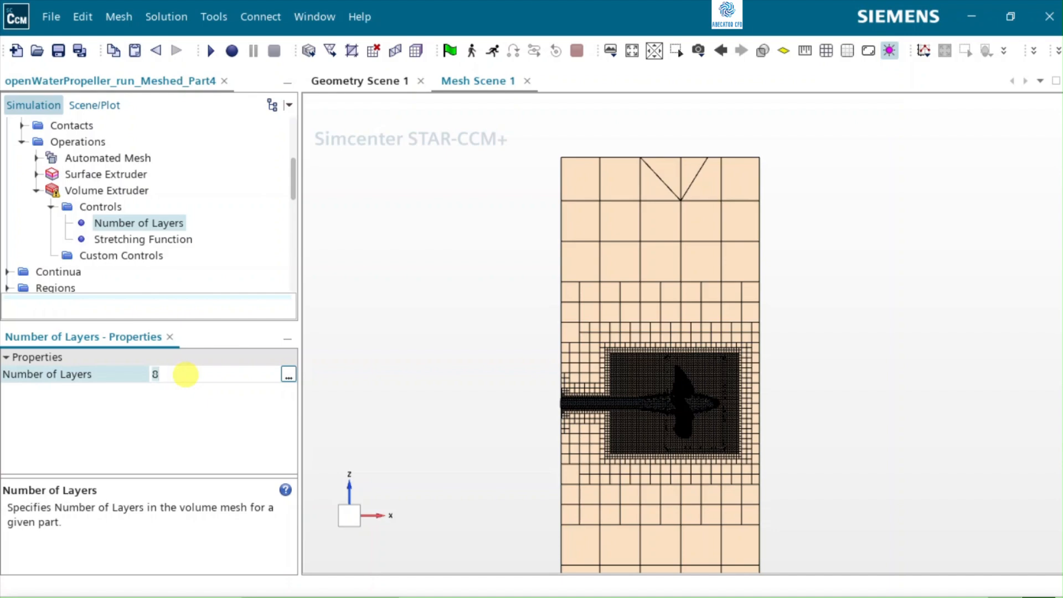
pyautogui.write('10')
pyautogui.press('Return')
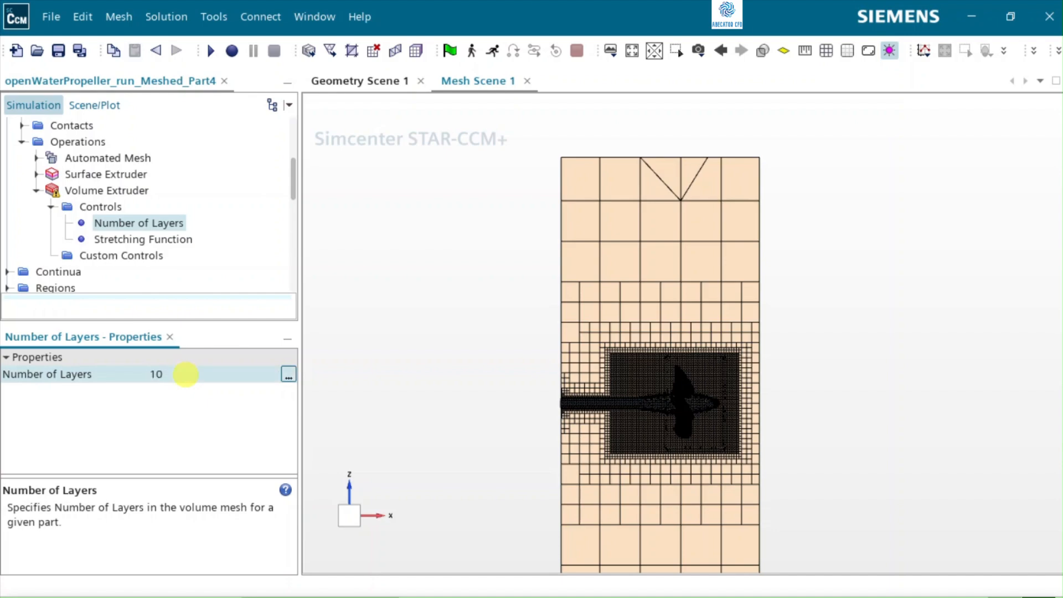
# Step: Set the Volume Extruder's stretching method to One Sided Geometric and its stretching mode to Thickness Ratio
pyautogui.click(163, 237)
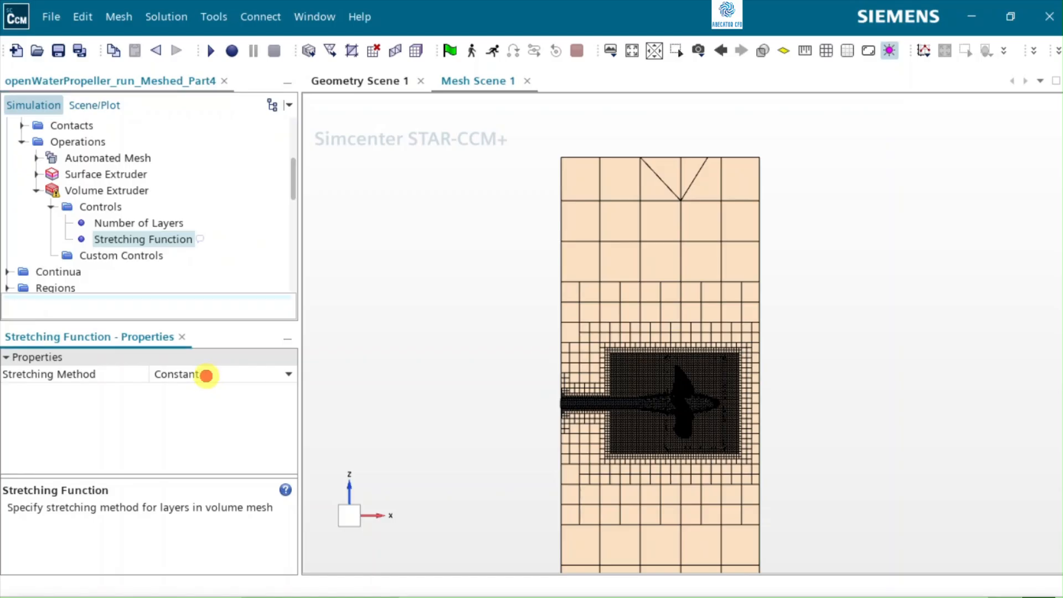
pyautogui.click(205, 374)
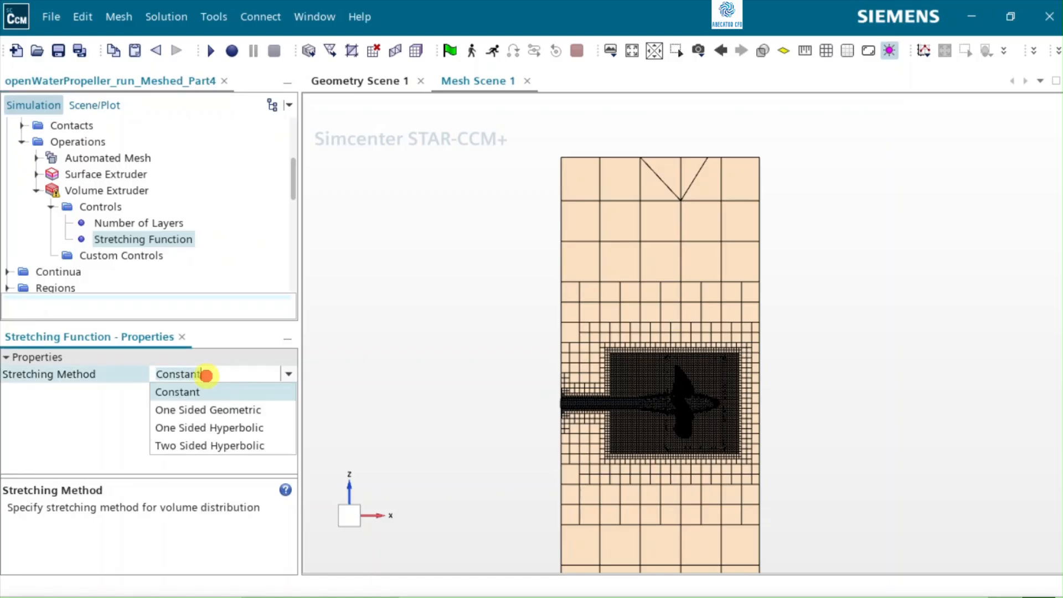
pyautogui.click(194, 409)
pyautogui.click(62, 237)
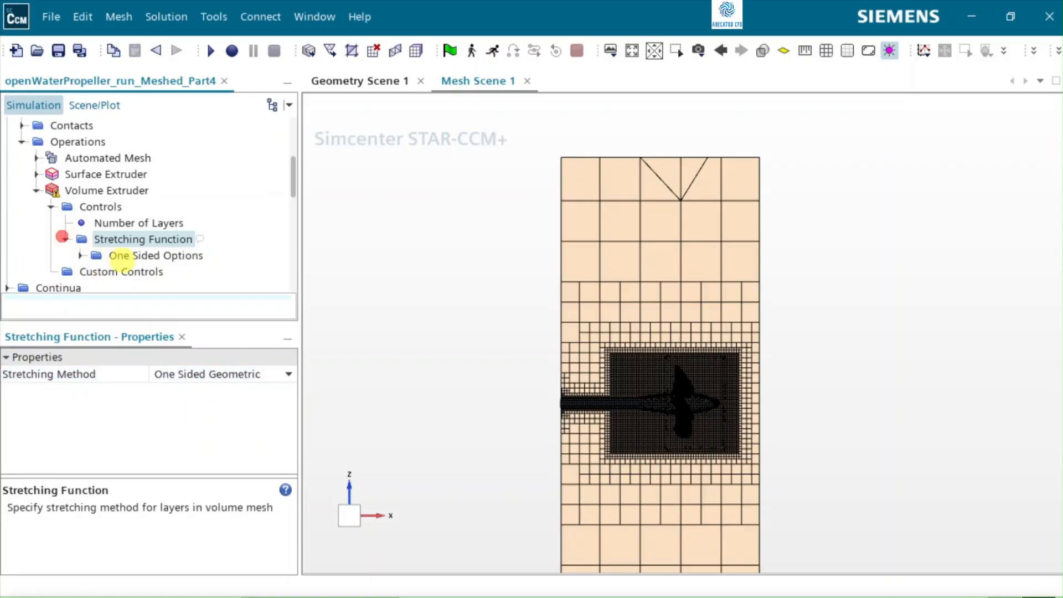
pyautogui.click(82, 255)
pyautogui.click(139, 255)
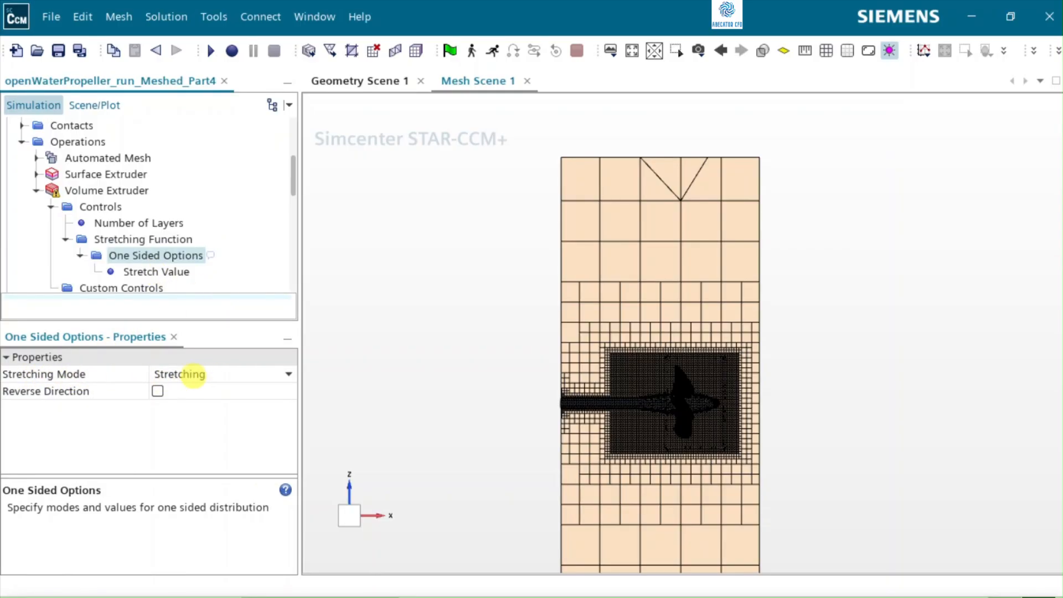
pyautogui.click(206, 374)
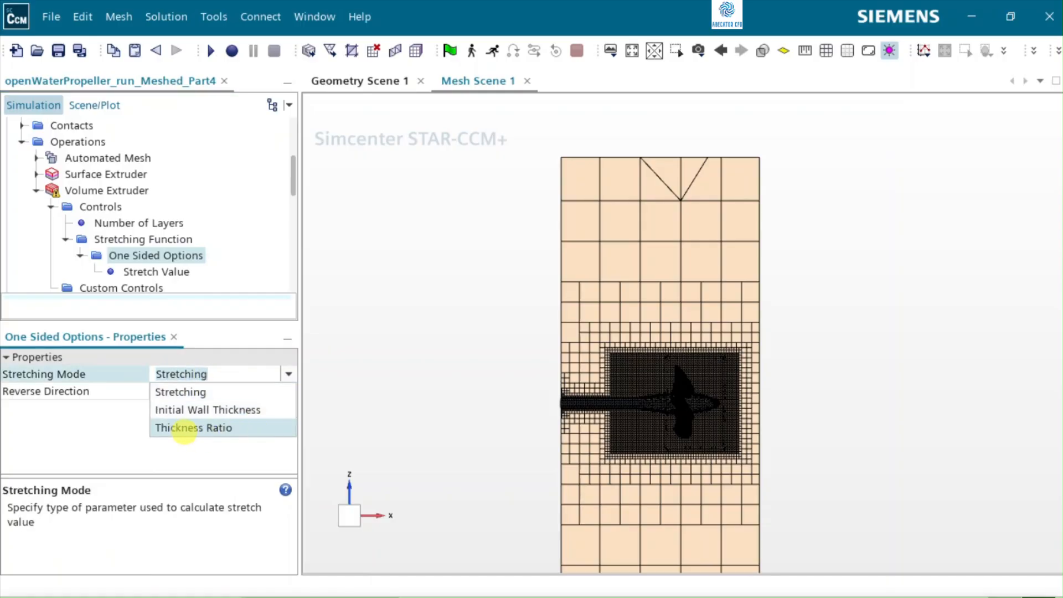
pyautogui.click(210, 427)
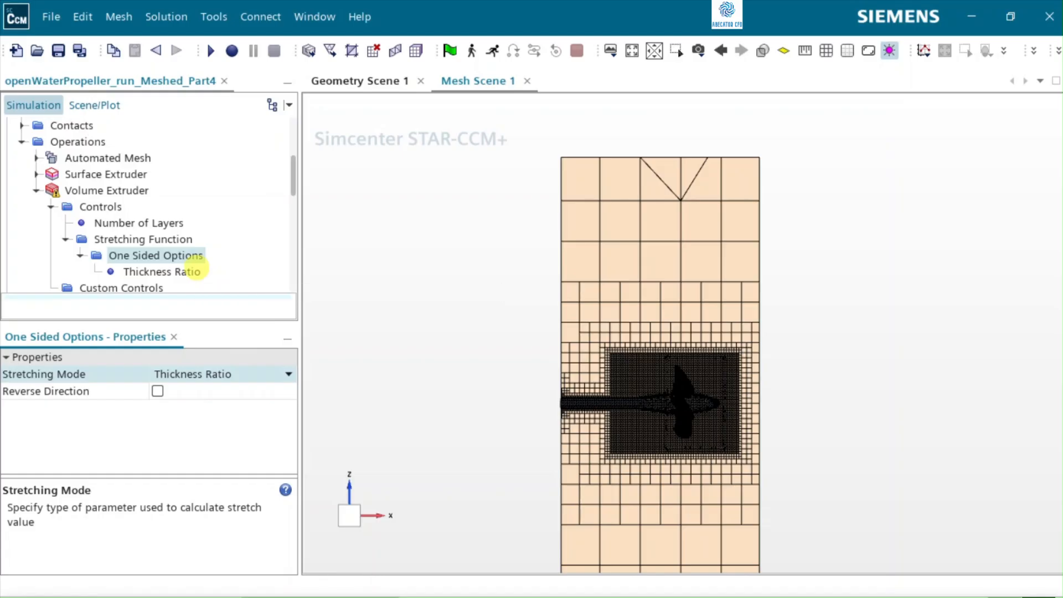
# Step: Set the thickness ratio of the Volume Extruder's one-sided stretching to 2.0
pyautogui.click(169, 274)
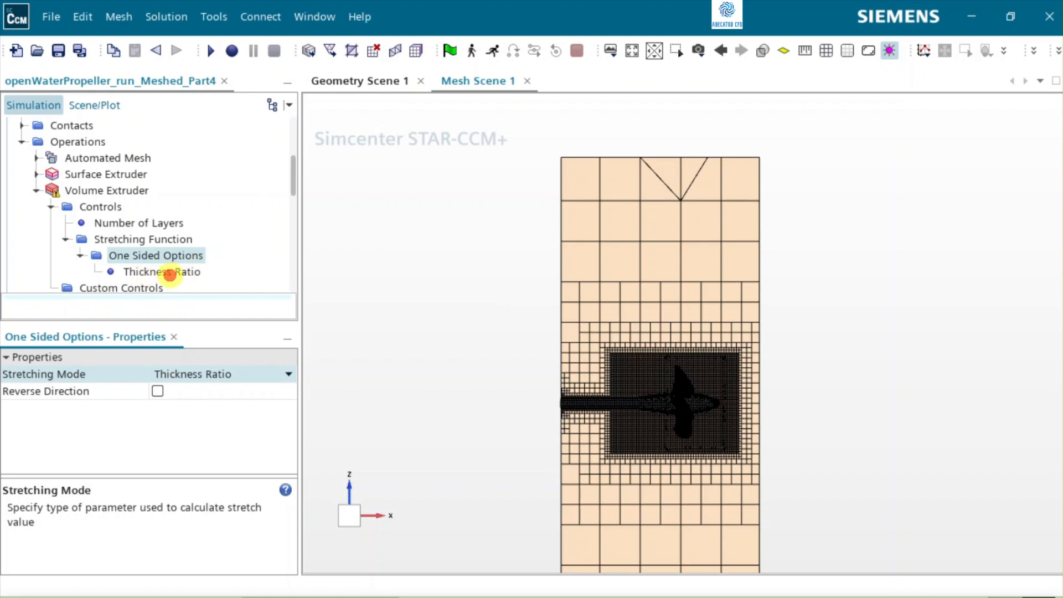
pyautogui.click(176, 373)
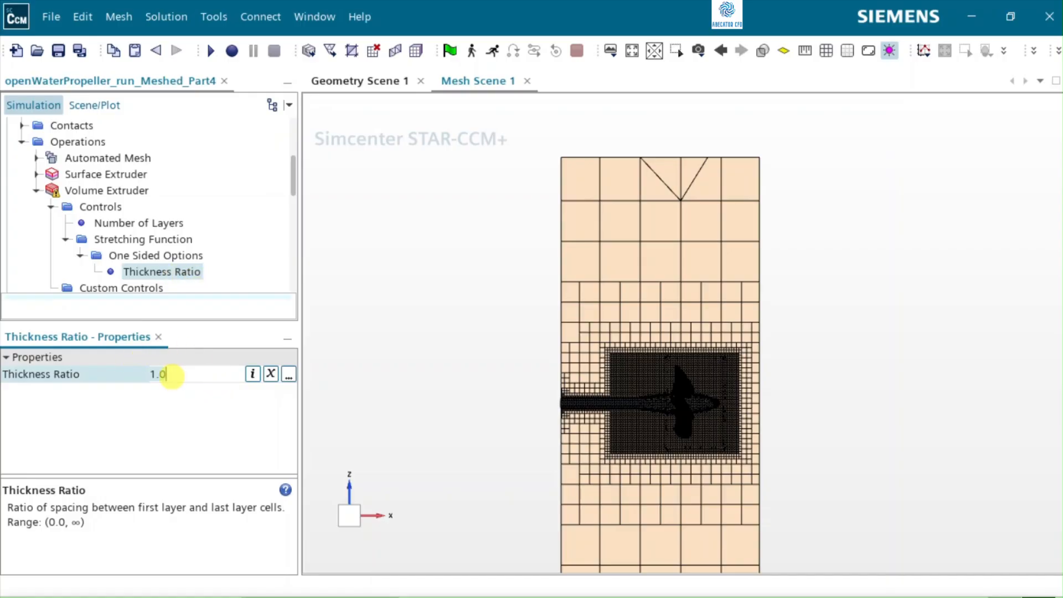
pyautogui.press('BackSpace')
pyautogui.press('BackSpace')
pyautogui.press('BackSpace')
pyautogui.write('2.0')
pyautogui.press('Return')
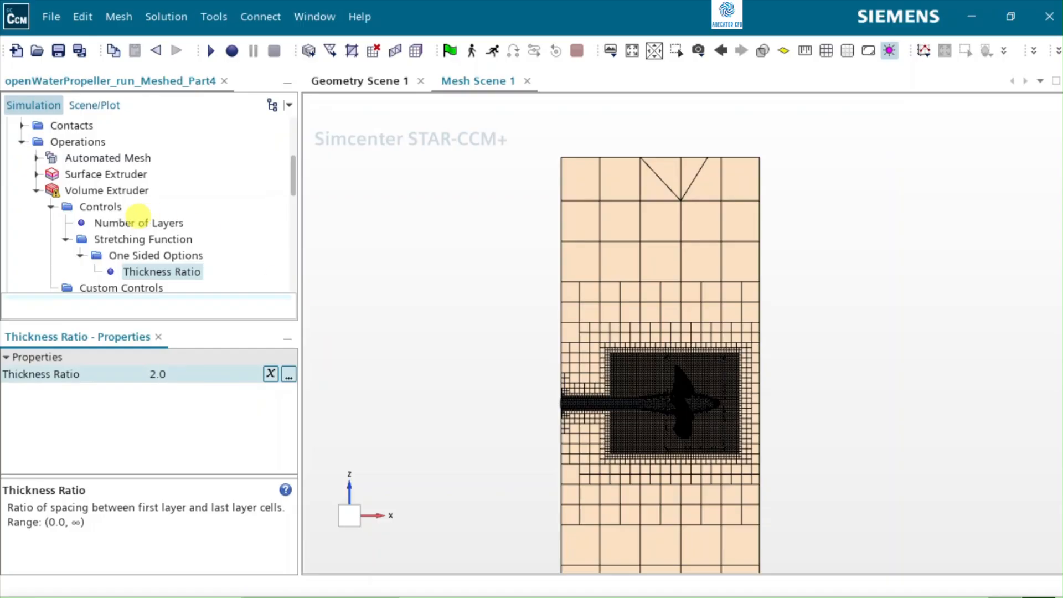
# Step: Try to execute the Volume Extruder operation for the inlet extrusion
pyautogui.click(109, 191)
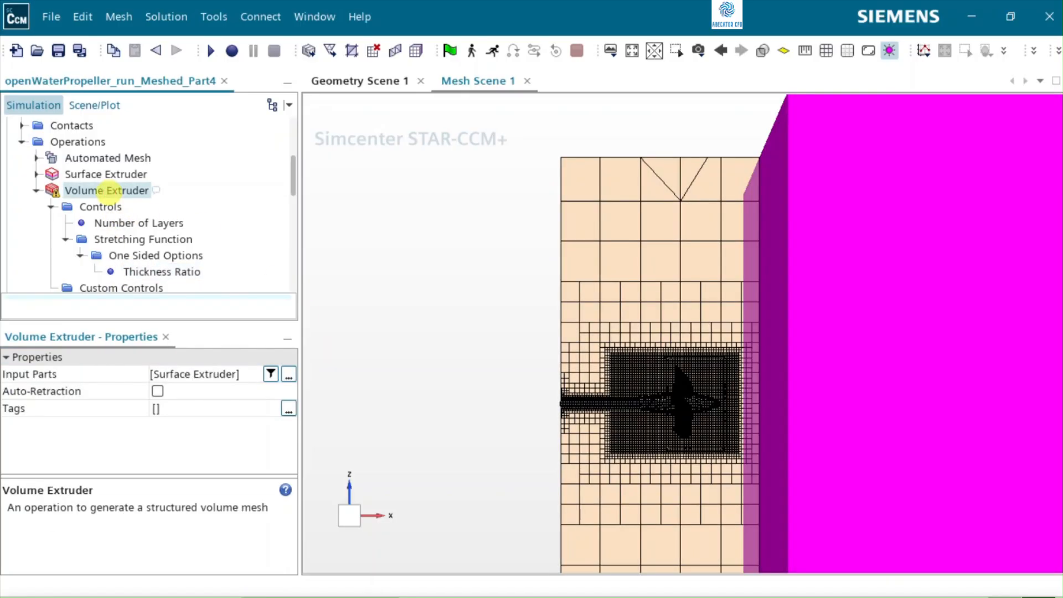
pyautogui.rightClick(108, 191)
pyautogui.click(140, 207)
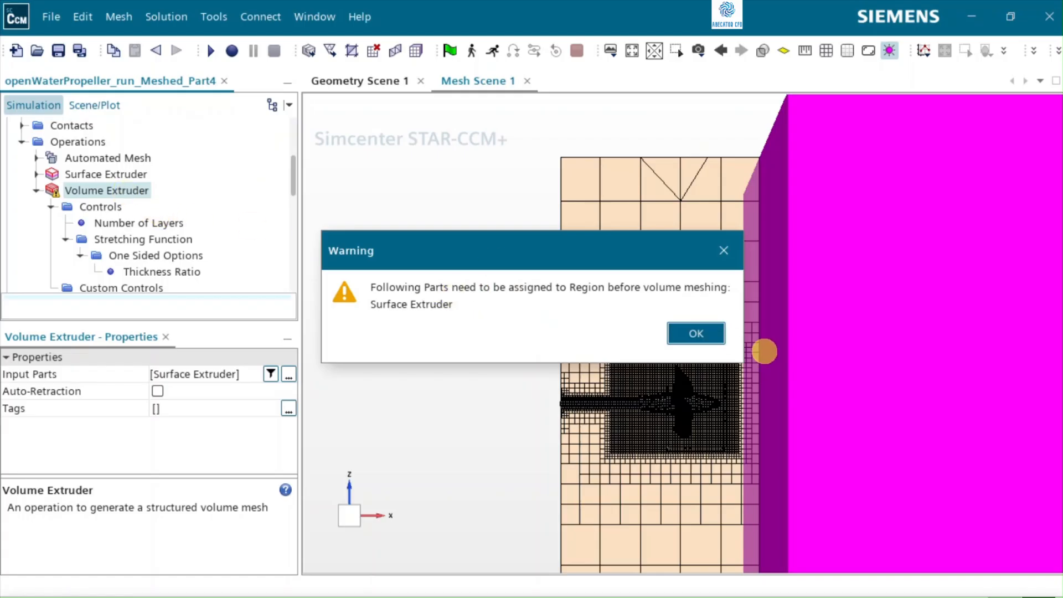
pyautogui.click(690, 332)
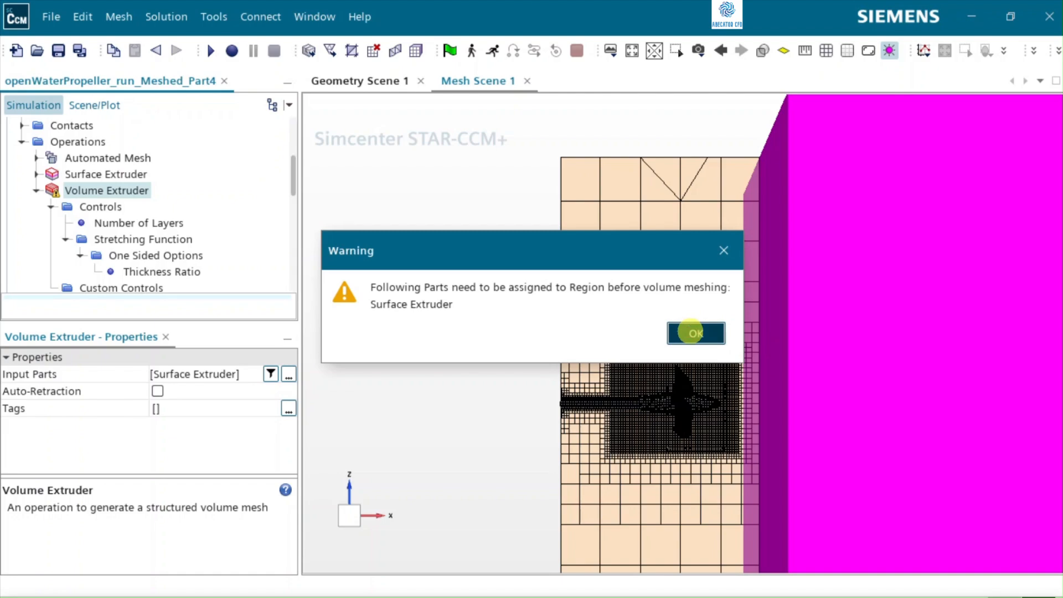
pyautogui.click(691, 332)
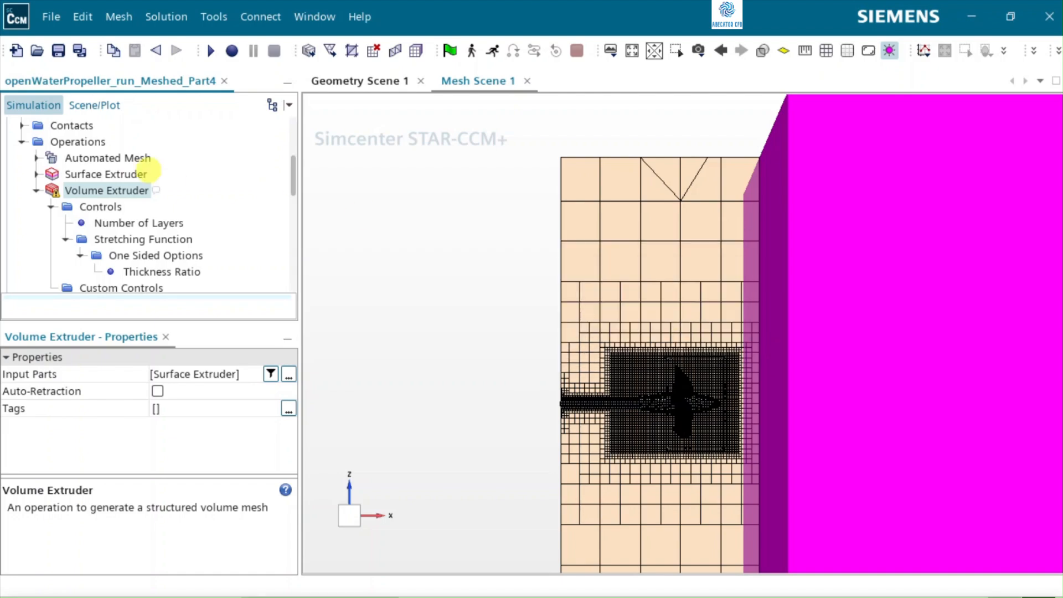
# Step: Start a second Surface Extruder operation with Static Region as its input part
pyautogui.click(81, 140)
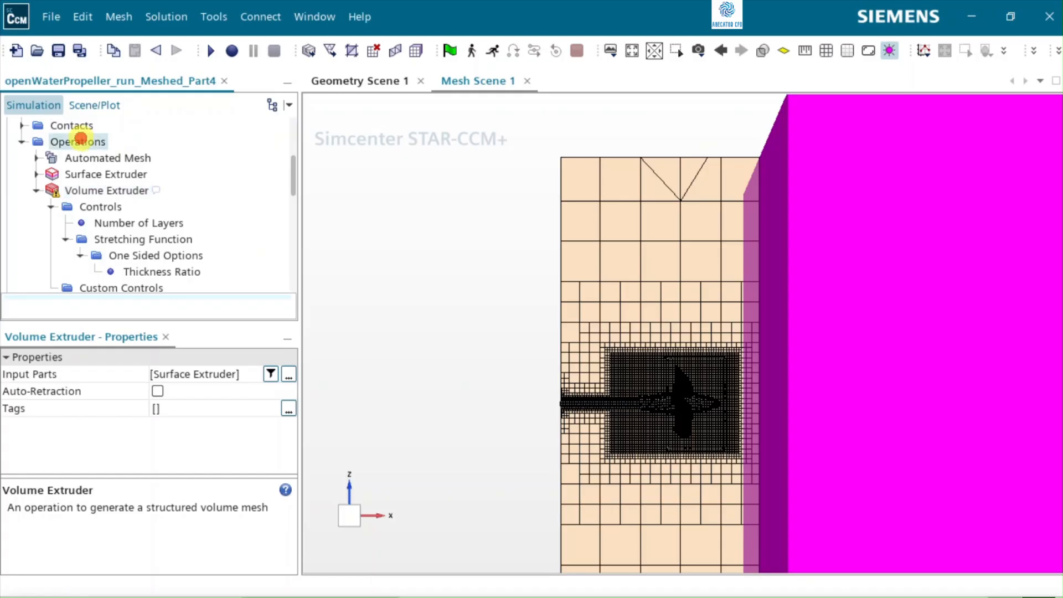
pyautogui.rightClick(81, 138)
pyautogui.moveTo(114, 151)
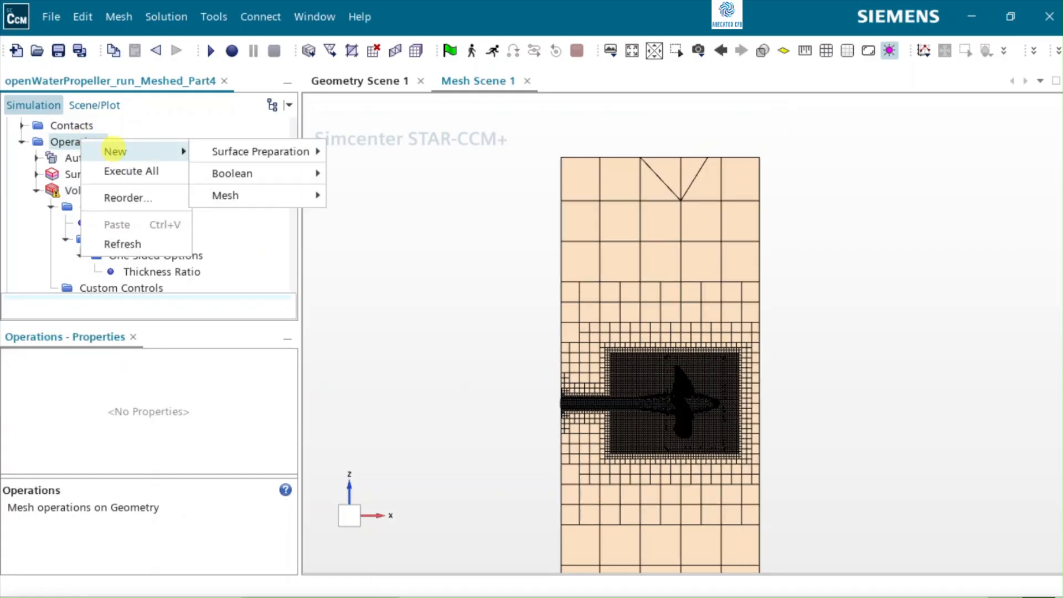
pyautogui.moveTo(245, 149)
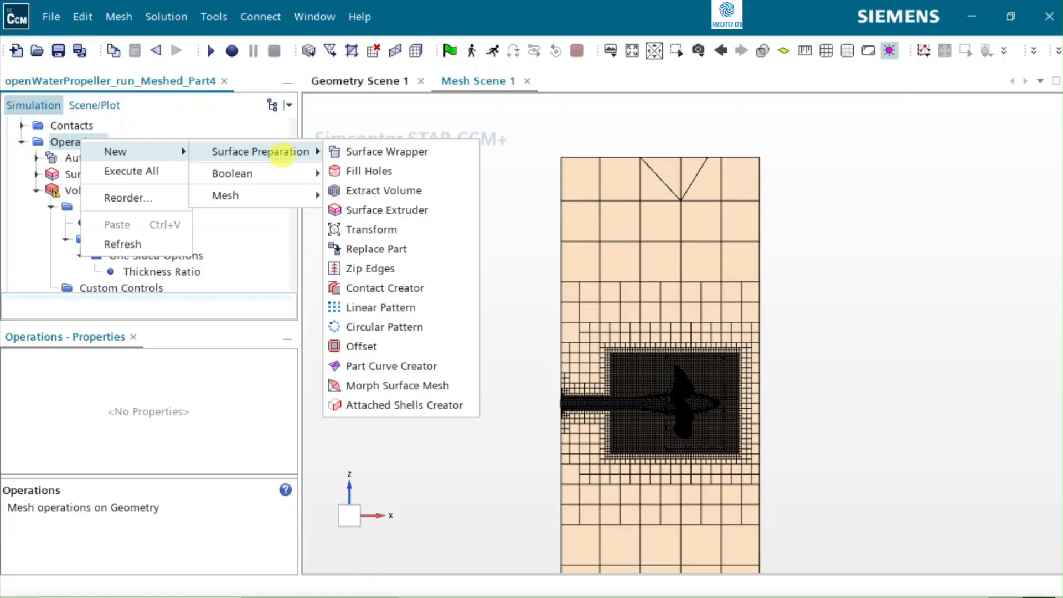
pyautogui.click(399, 212)
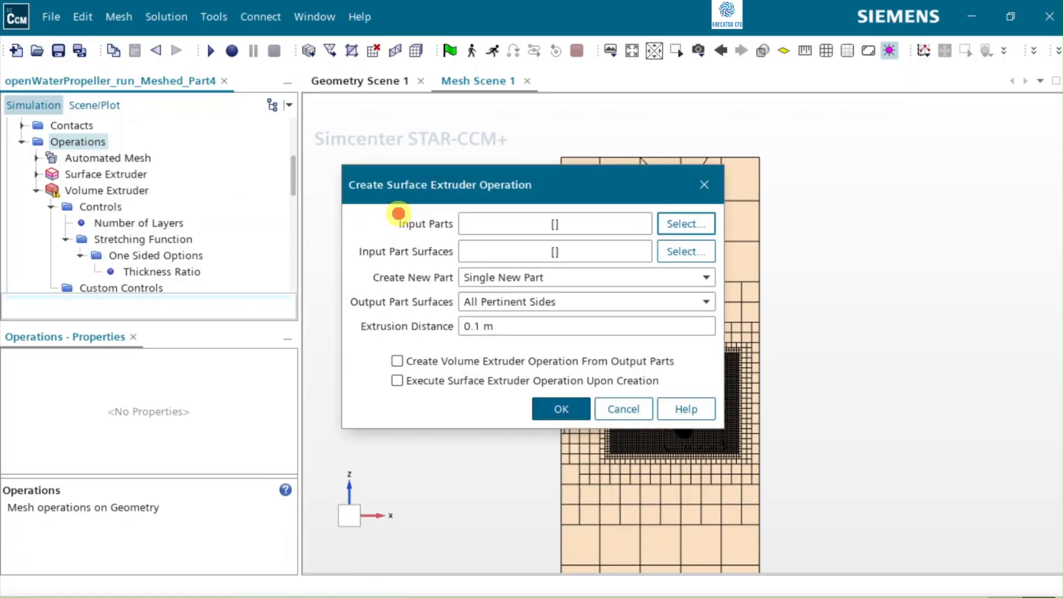
pyautogui.click(682, 223)
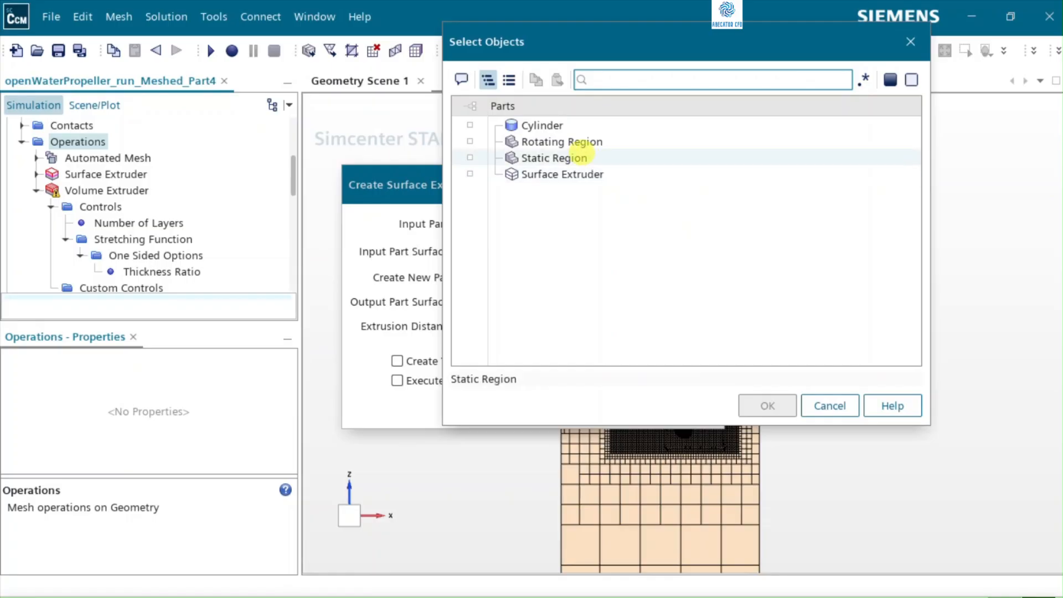
pyautogui.click(565, 158)
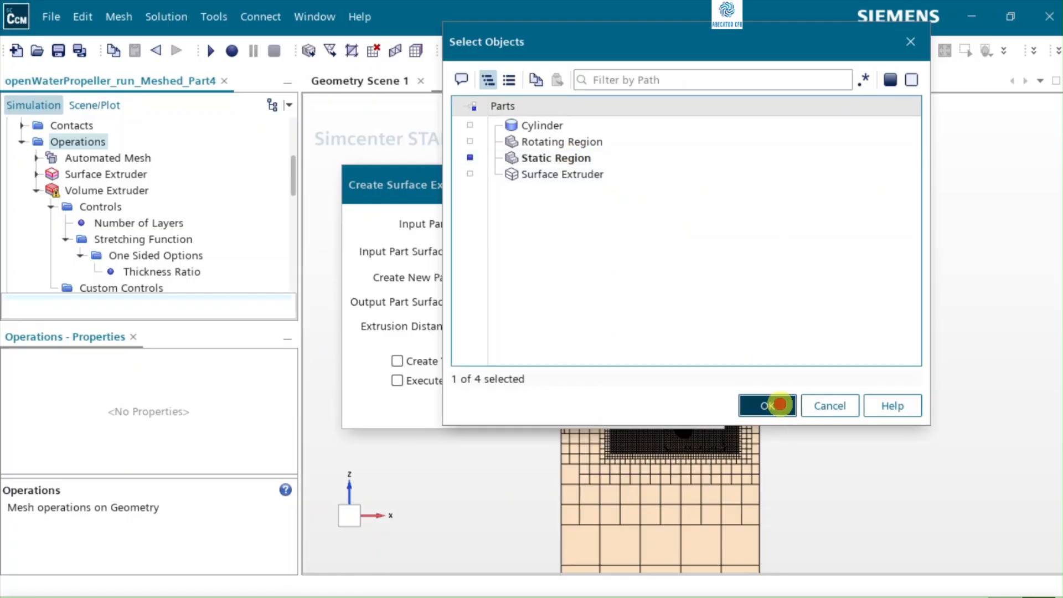
pyautogui.click(765, 403)
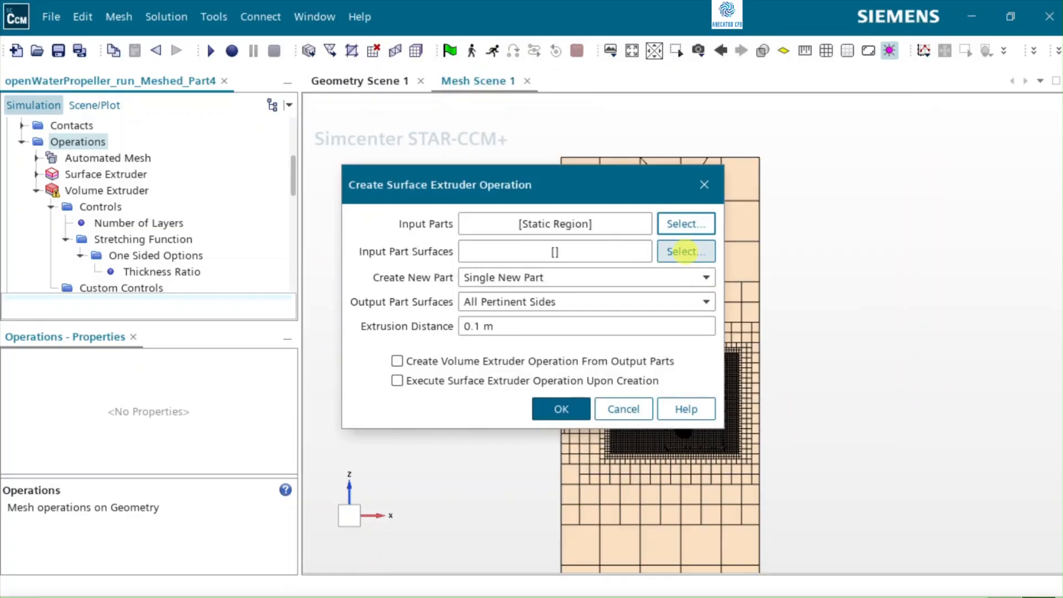
# Step: Set the Static Region's Outlet as the input part surface of the second surface extruder
pyautogui.click(685, 253)
pyautogui.click(494, 152)
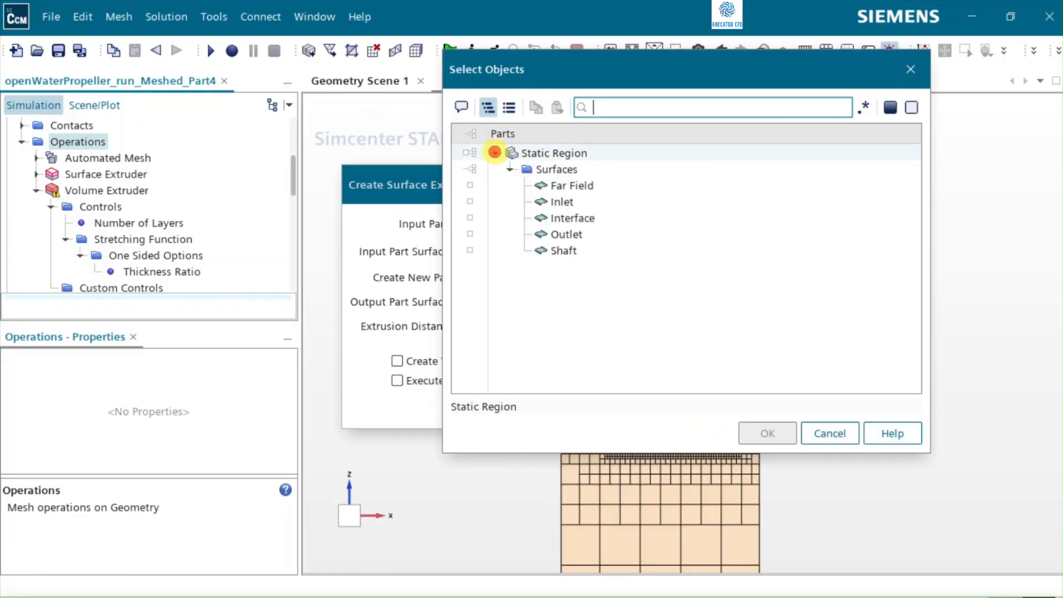
pyautogui.click(528, 234)
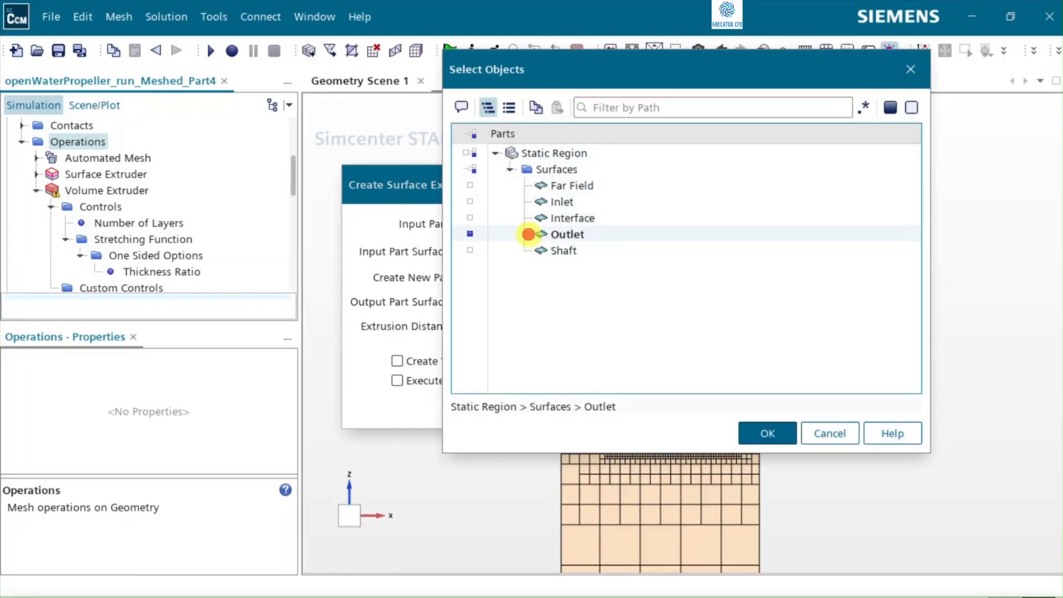
pyautogui.click(768, 434)
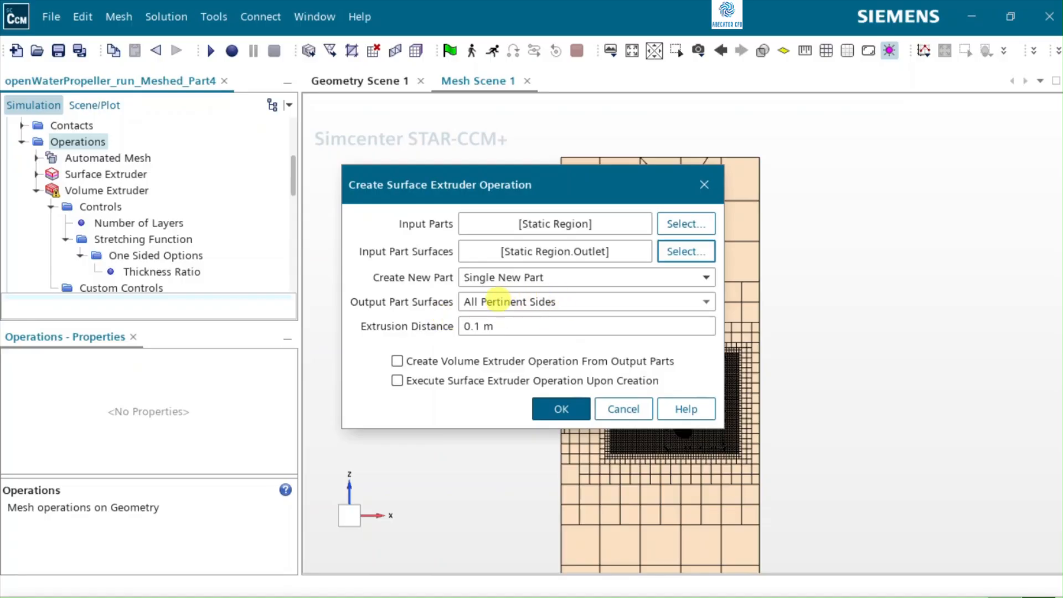
# Step: Create the outlet surface extruder with a 3.0 m extrusion distance, a volume extruder from its output parts, and execution upon creation
pyautogui.click(512, 331)
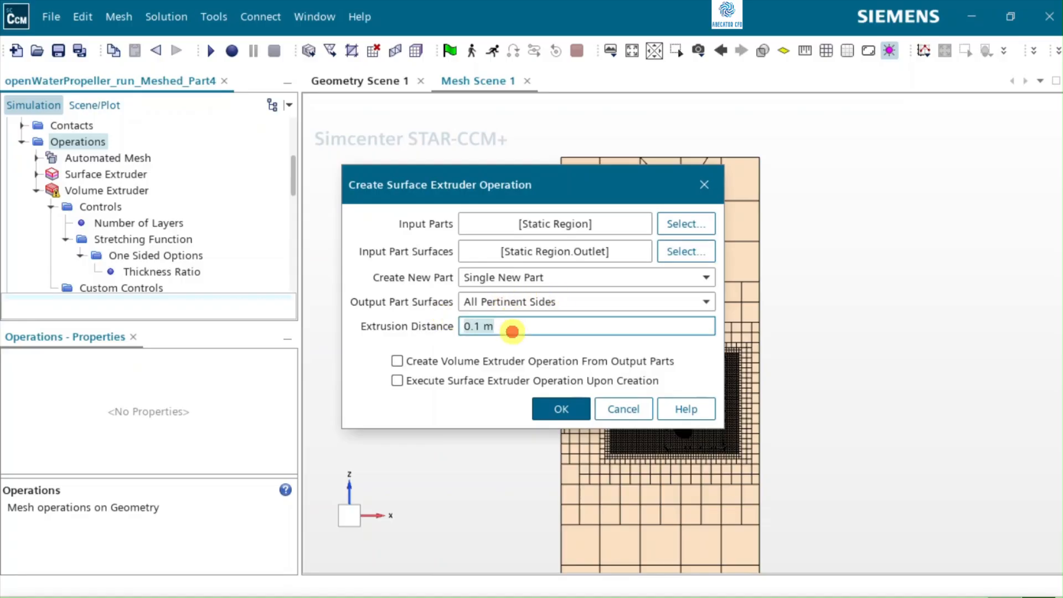
pyautogui.write('3.')
pyautogui.click(398, 361)
pyautogui.click(424, 381)
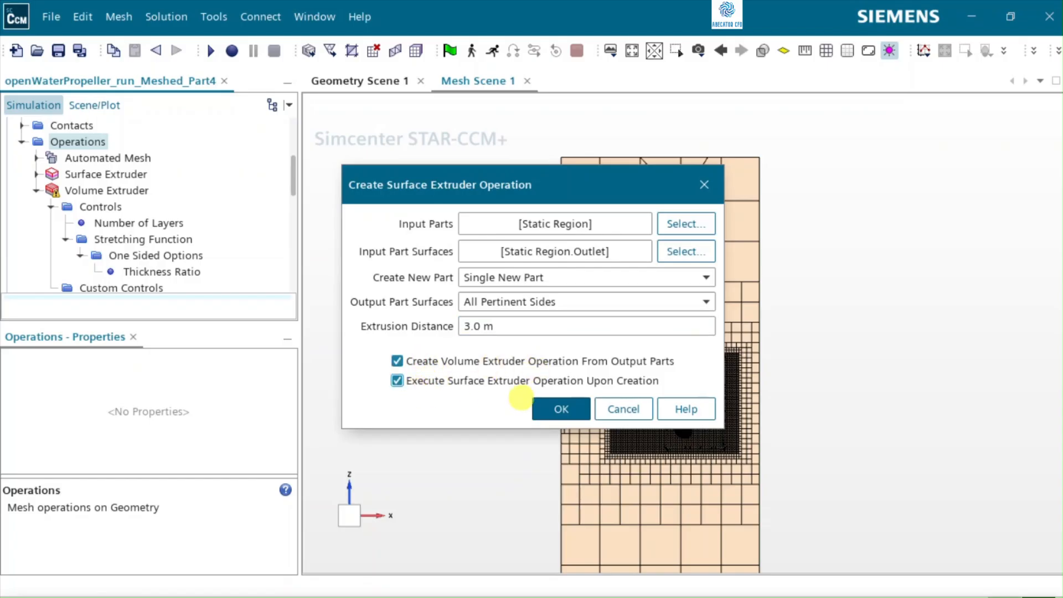
pyautogui.click(553, 407)
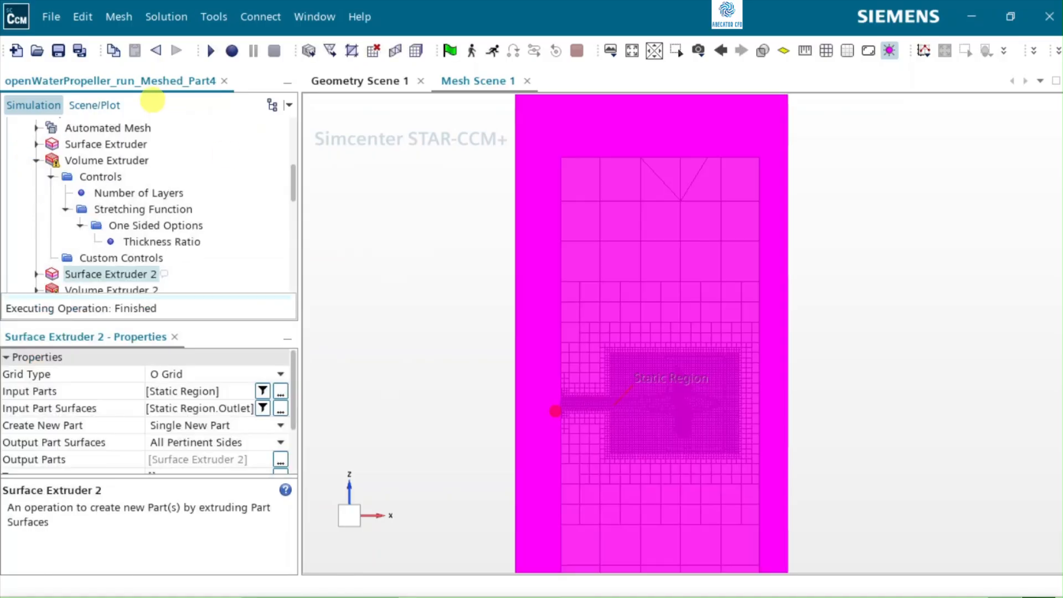
# Step: Examine the extents of the inlet and outlet volume extrusions relative to the meshed static region in the mesh scene
pyautogui.scroll(-2, 146, 225)
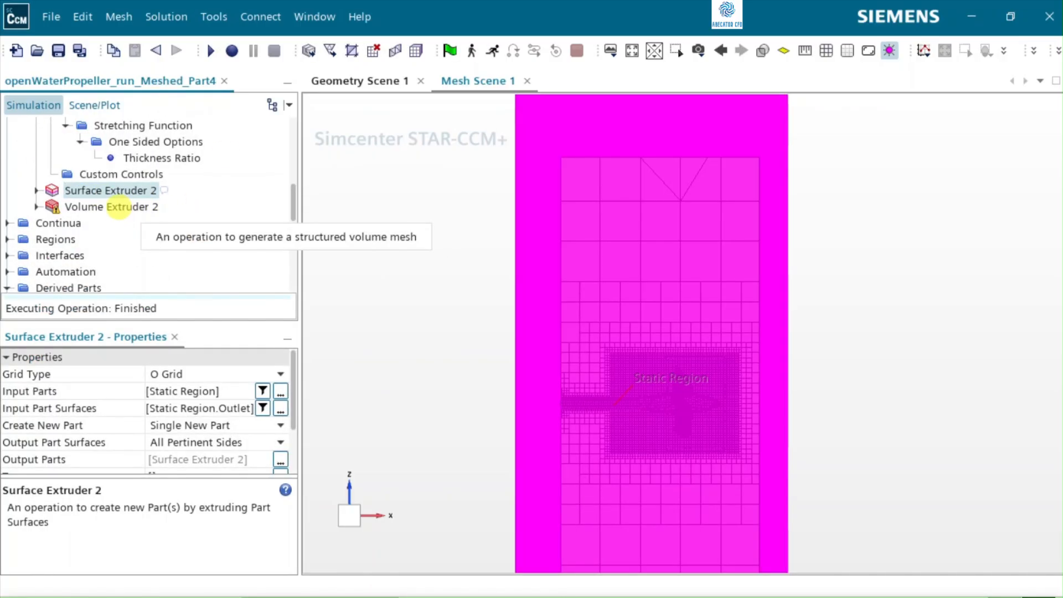
pyautogui.click(119, 208)
pyautogui.click(437, 292)
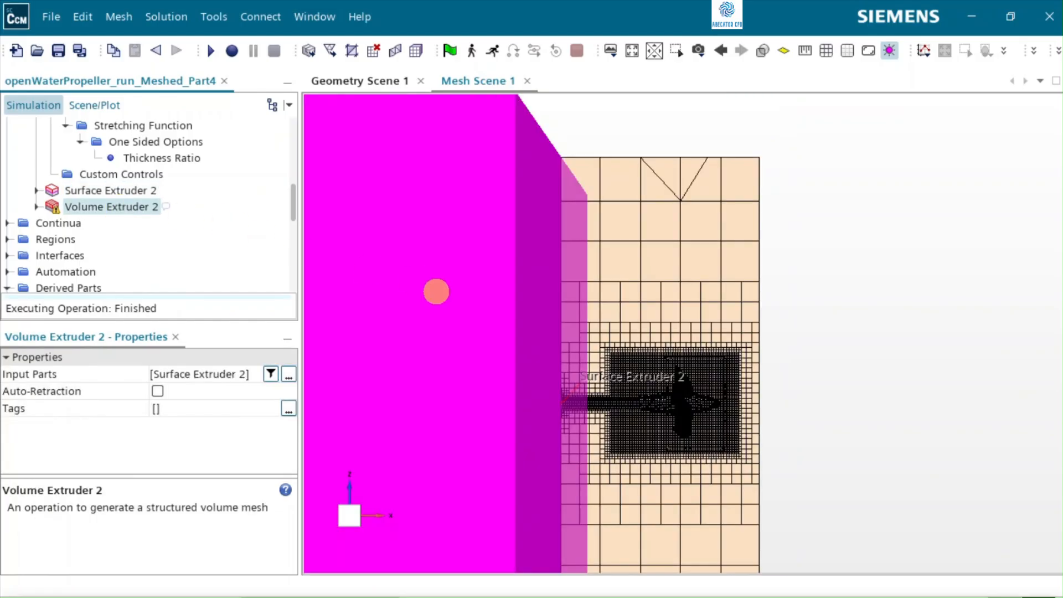
pyautogui.scroll(-5, 436, 292)
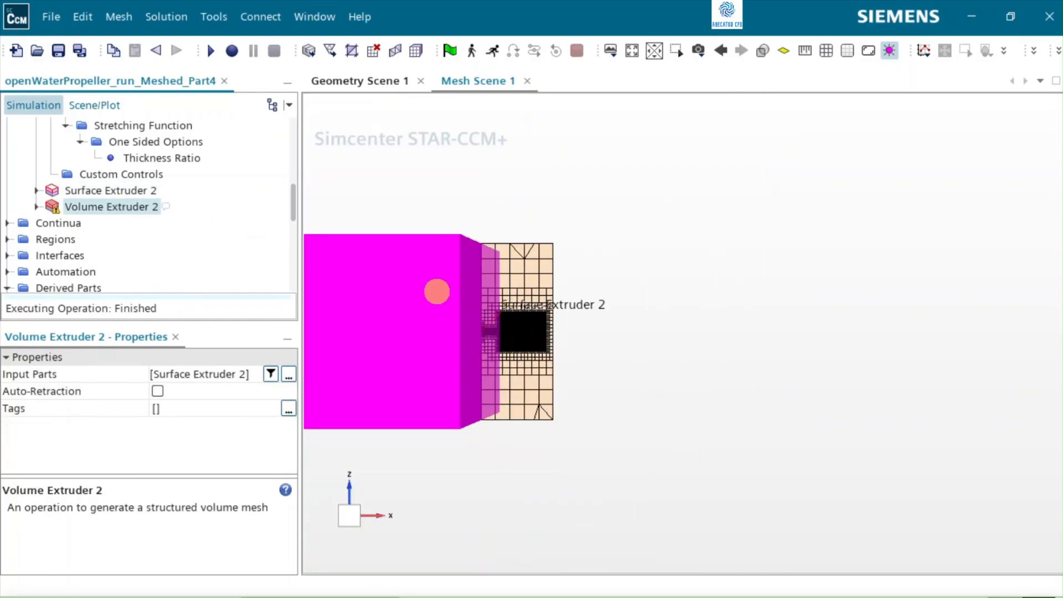
pyautogui.click(631, 51)
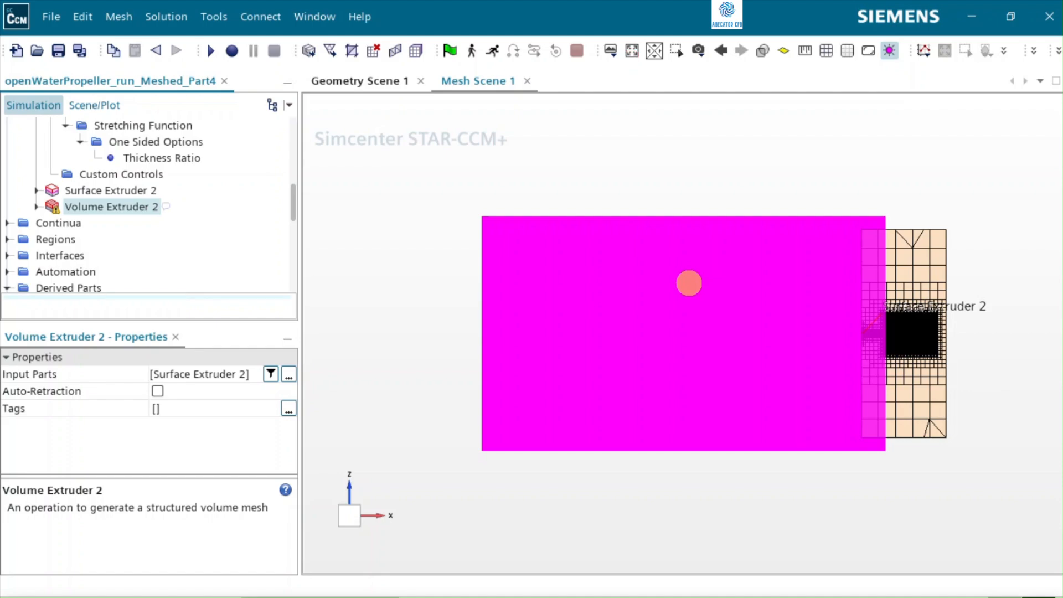
pyautogui.scroll(2, 182, 208)
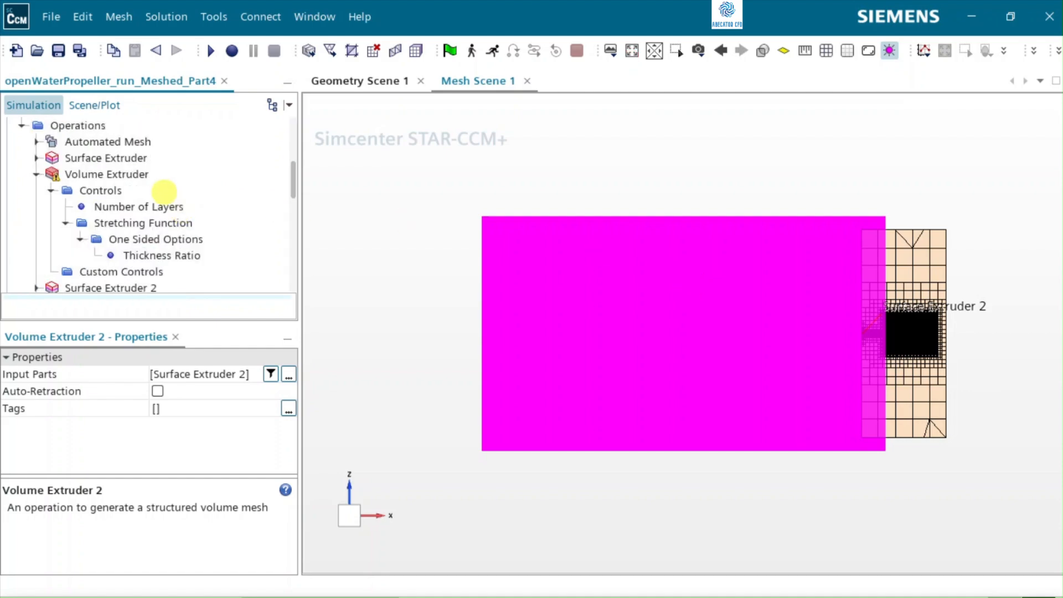
pyautogui.keyDown('ctrl'); pyautogui.click(132, 173); pyautogui.keyUp('ctrl')
pyautogui.scroll(-3, 349, 281)
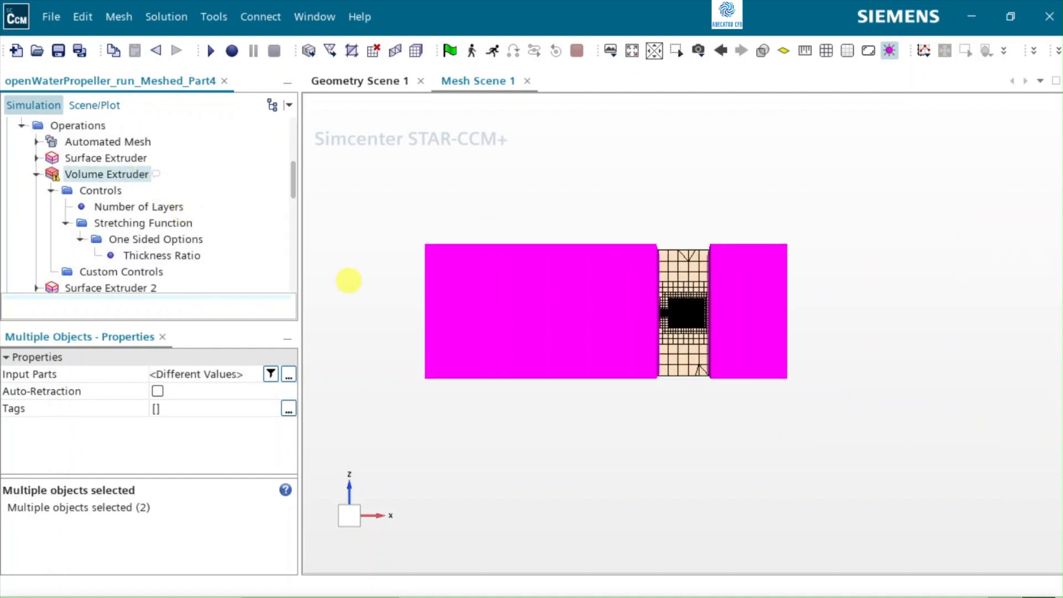
pyautogui.moveTo(666, 408); pyautogui.dragTo(622, 443)
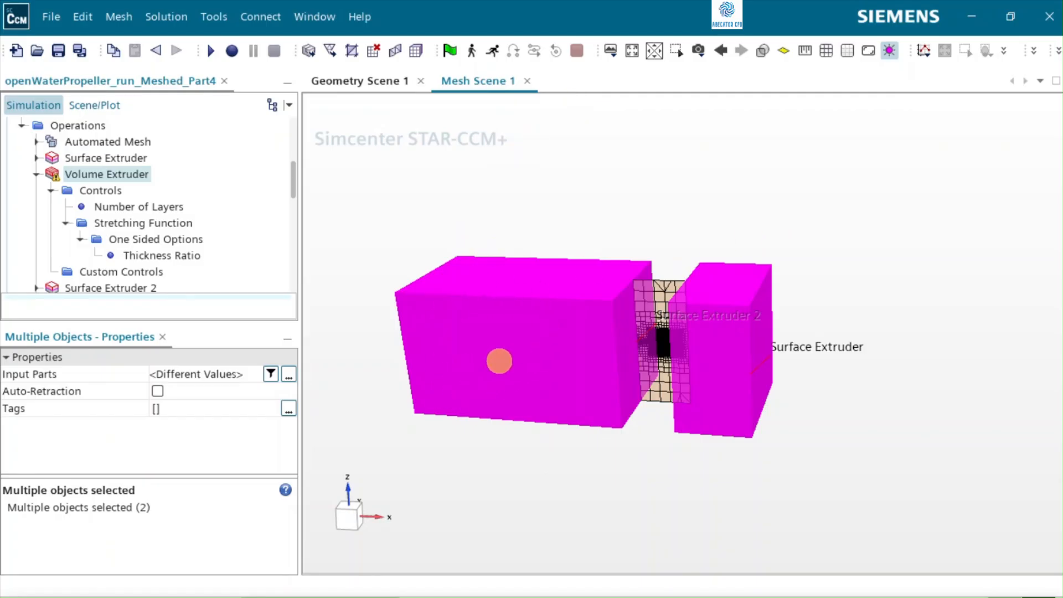
# Step: Set the number of layers of the Volume Extruder 2 operation to 40
pyautogui.scroll(-3, 146, 239)
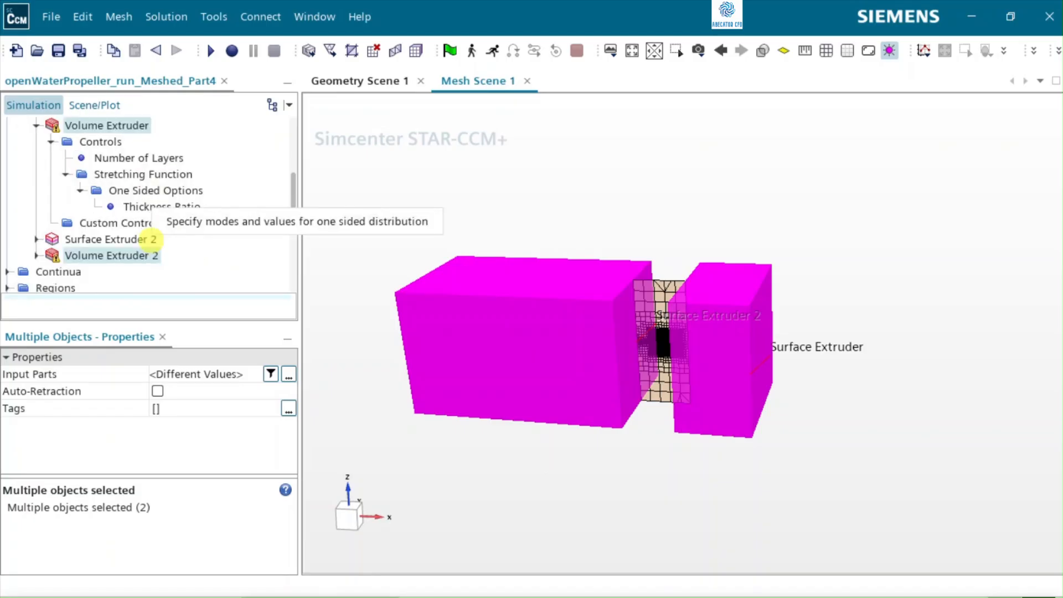
pyautogui.click(31, 256)
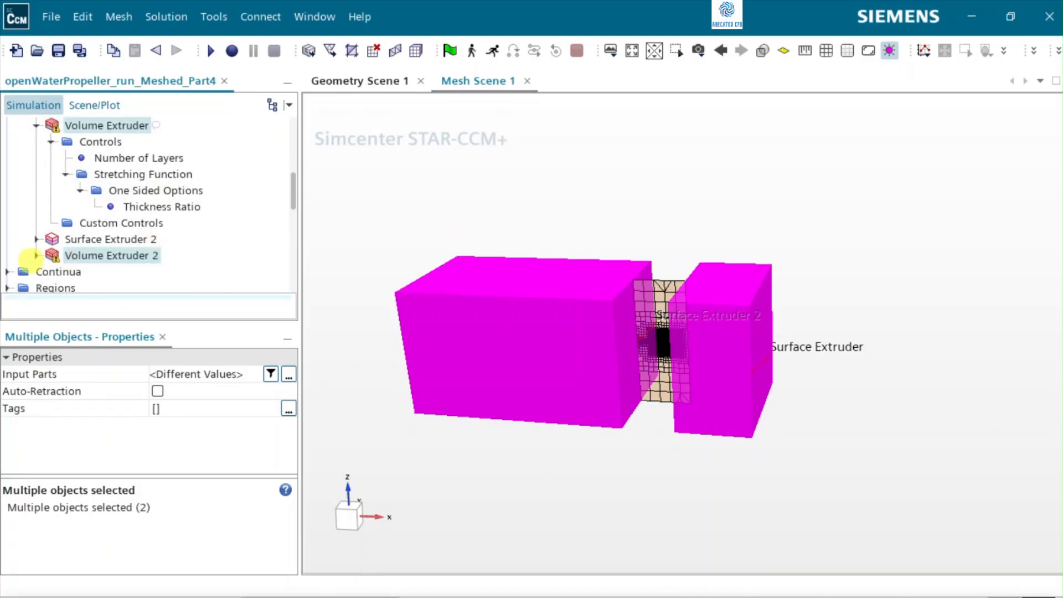
pyautogui.click(87, 256)
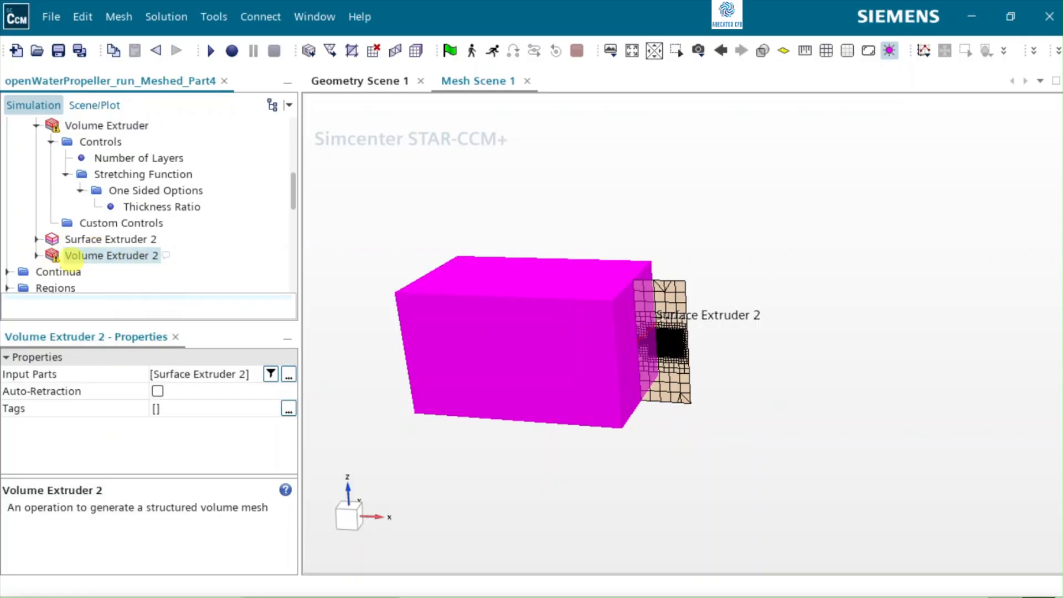
pyautogui.click(31, 254)
pyautogui.click(36, 254)
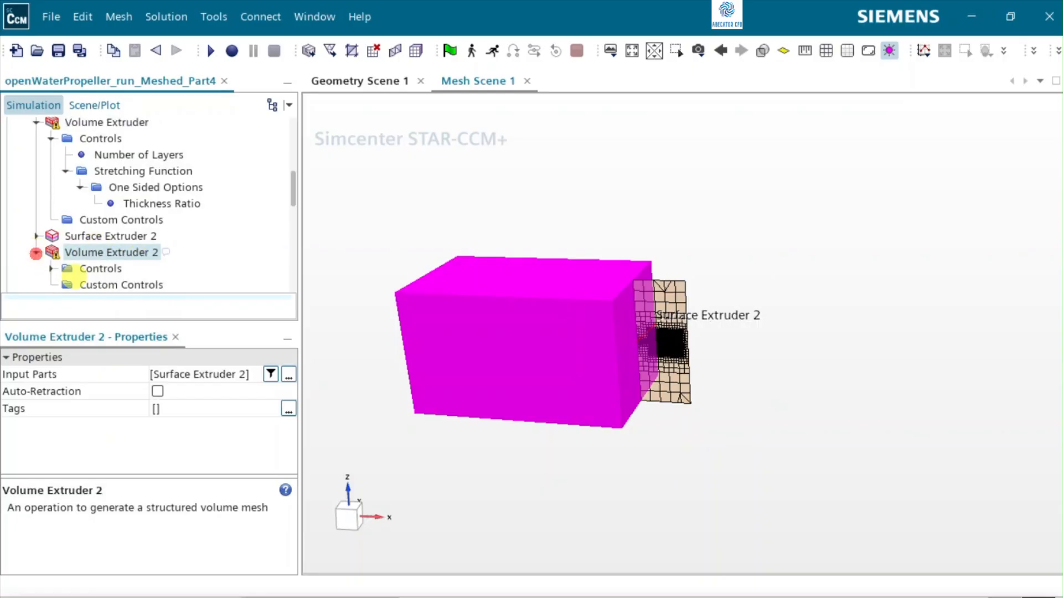
pyautogui.click(48, 267)
pyautogui.click(148, 268)
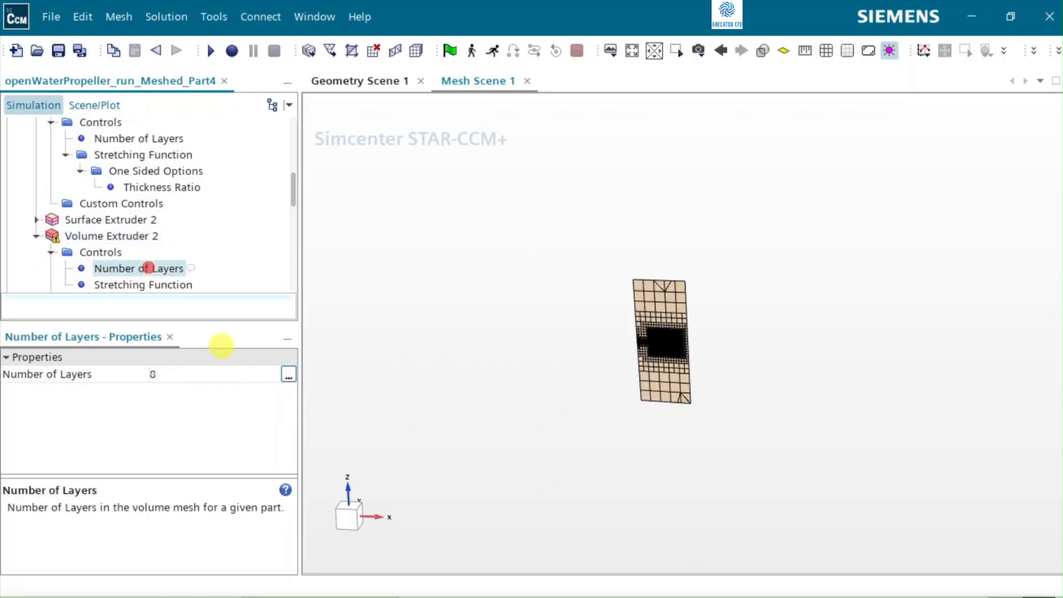
pyautogui.click(179, 372)
pyautogui.click(179, 372)
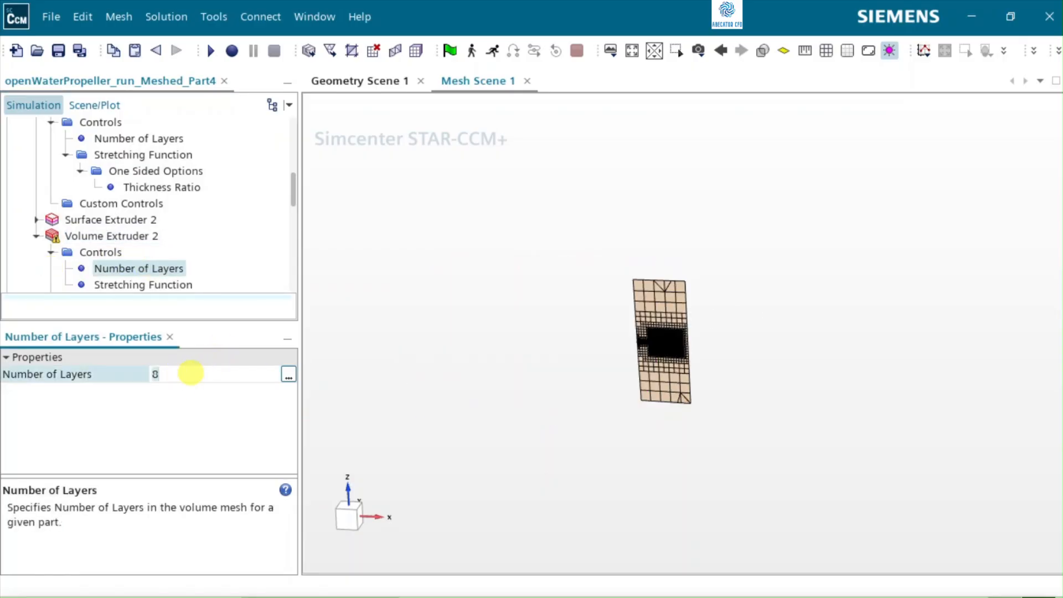
pyautogui.write('40')
pyautogui.press('Return')
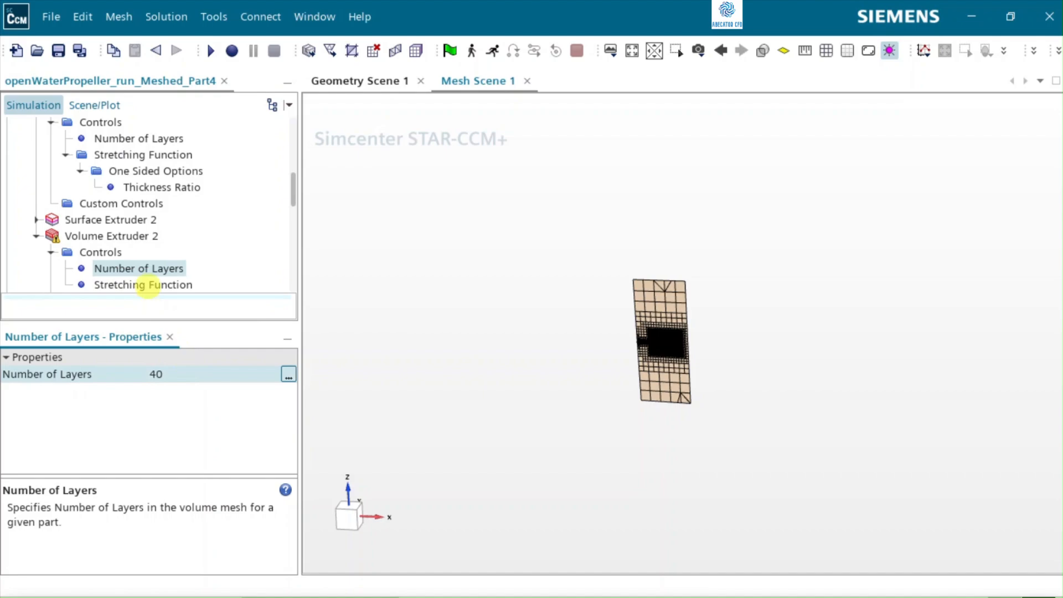
# Step: Set the stretching method of Volume Extruder 2 to One Sided Geometric
pyautogui.rightClick(146, 284)
pyautogui.rightClick(108, 284)
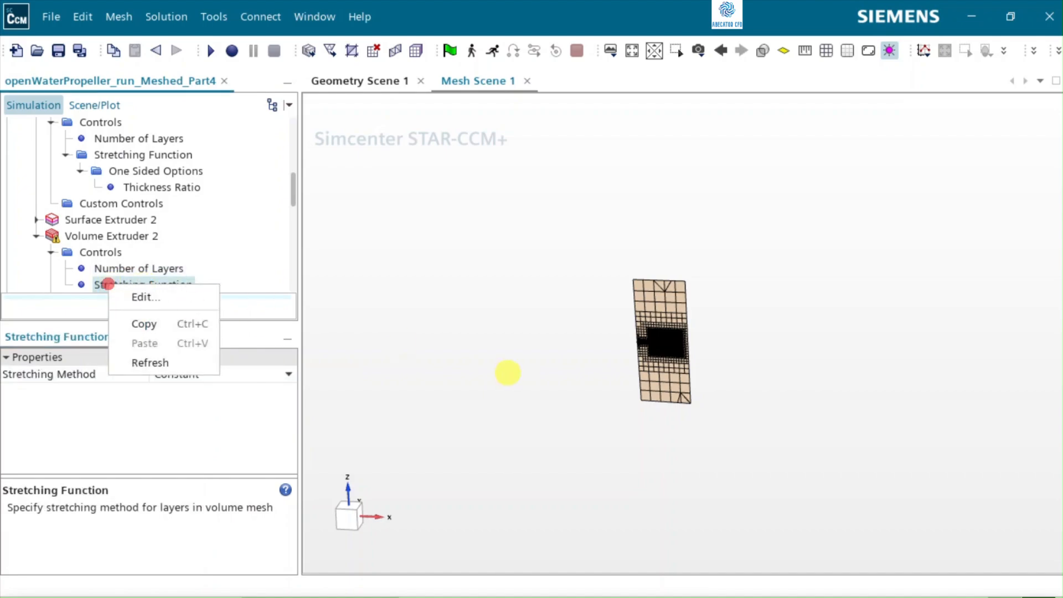
pyautogui.click(135, 277)
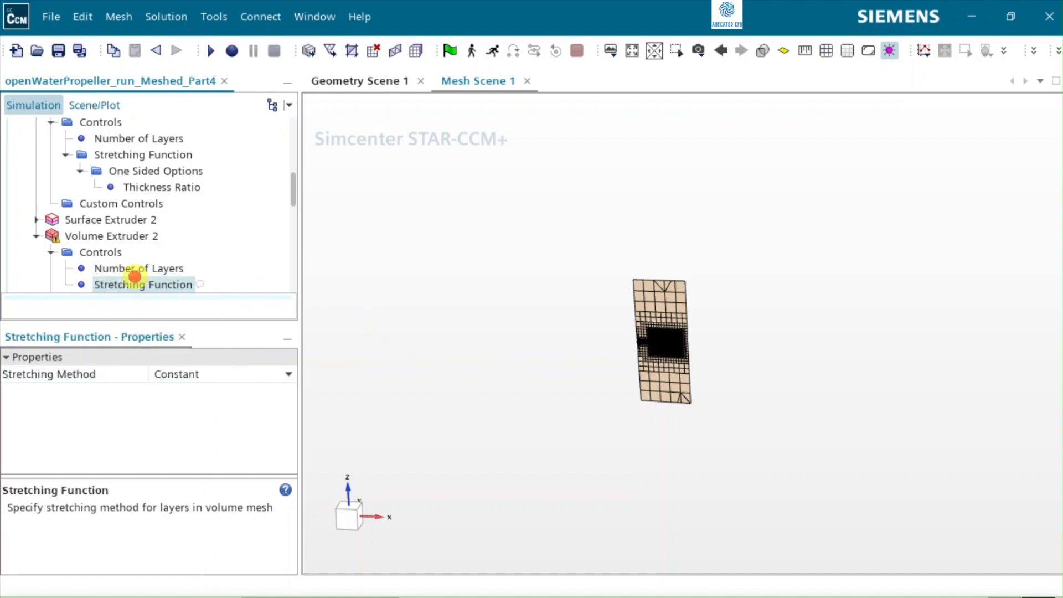
pyautogui.click(208, 374)
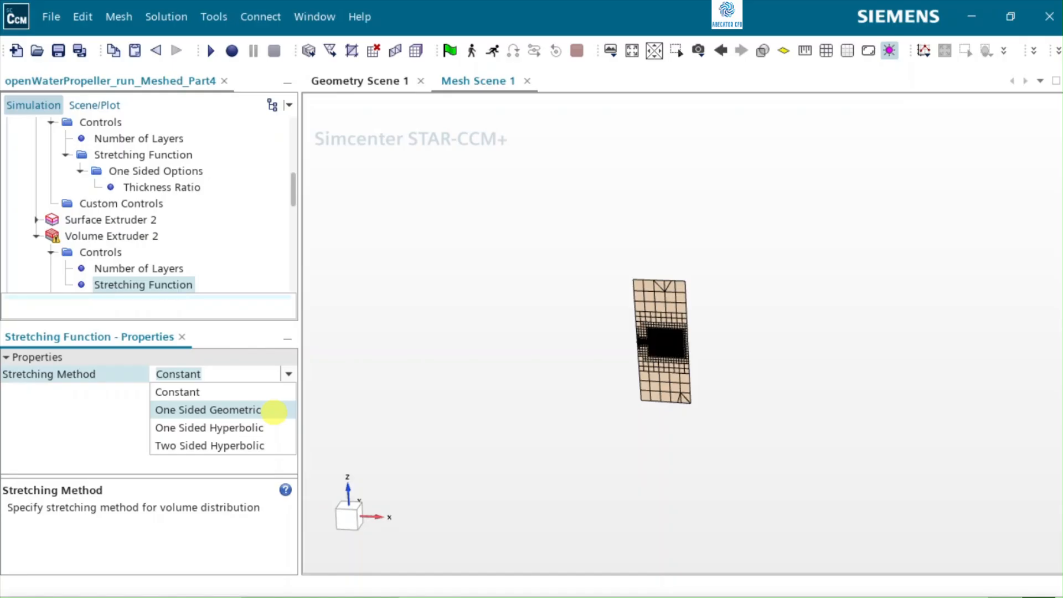
pyautogui.click(274, 410)
# Step: Set the stretching mode in Volume Extruder 2's One Sided Options to Thickness Ratio
pyautogui.scroll(-2, 148, 218)
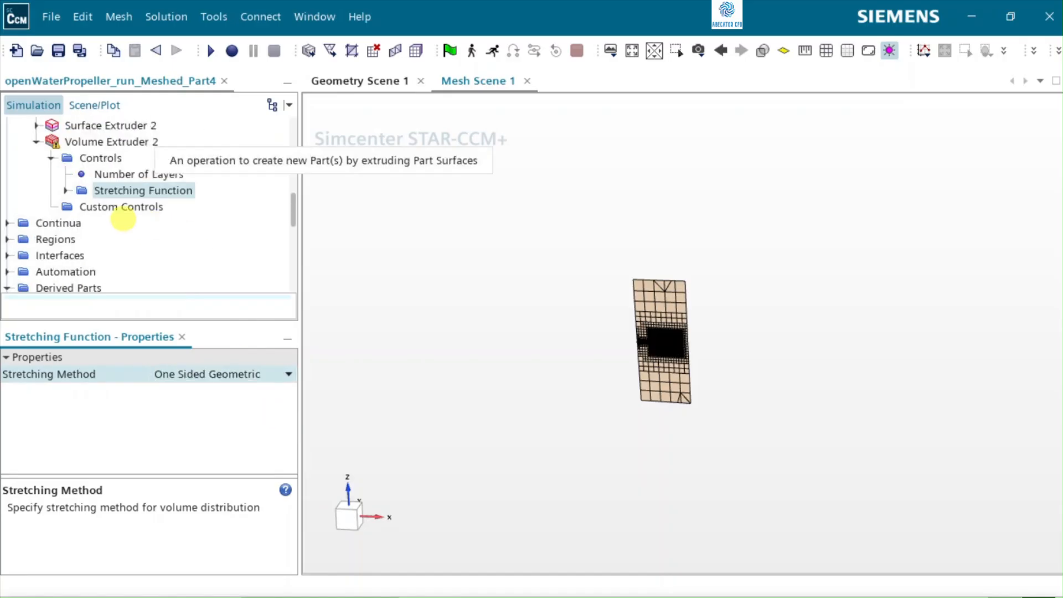
pyautogui.click(64, 190)
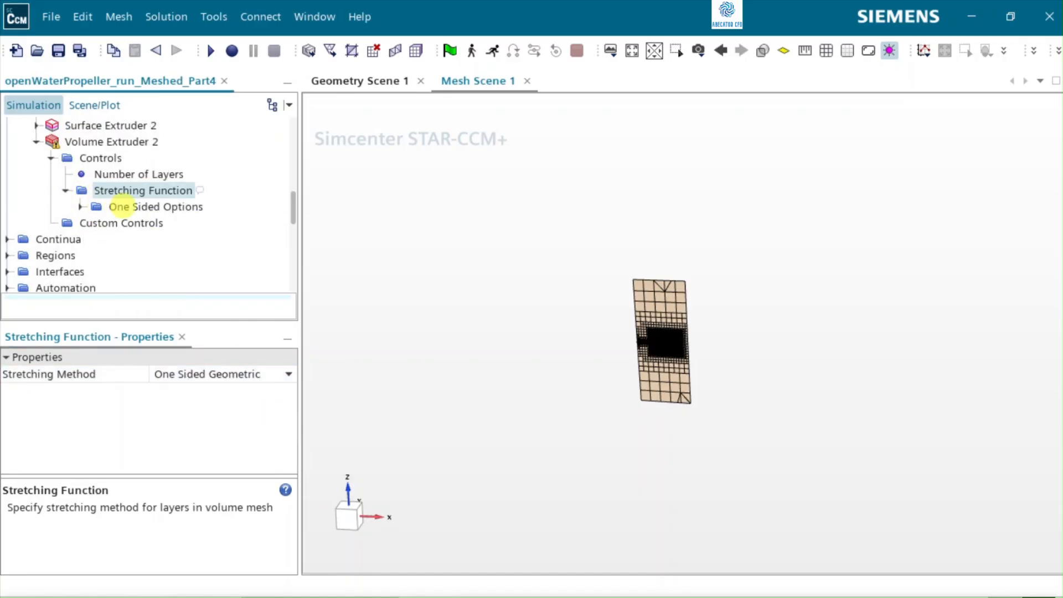
pyautogui.click(119, 206)
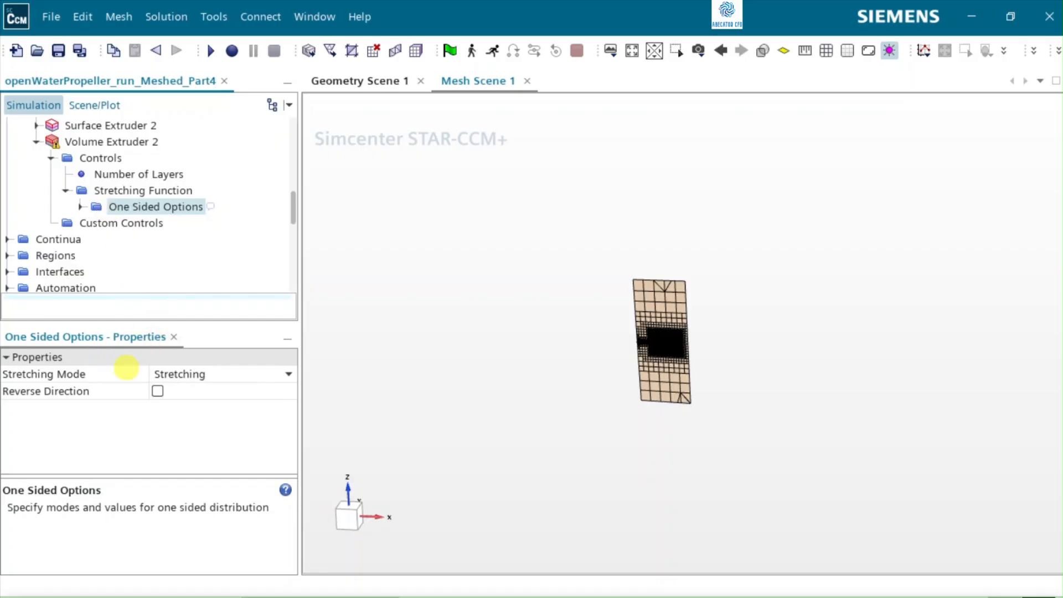
pyautogui.click(231, 374)
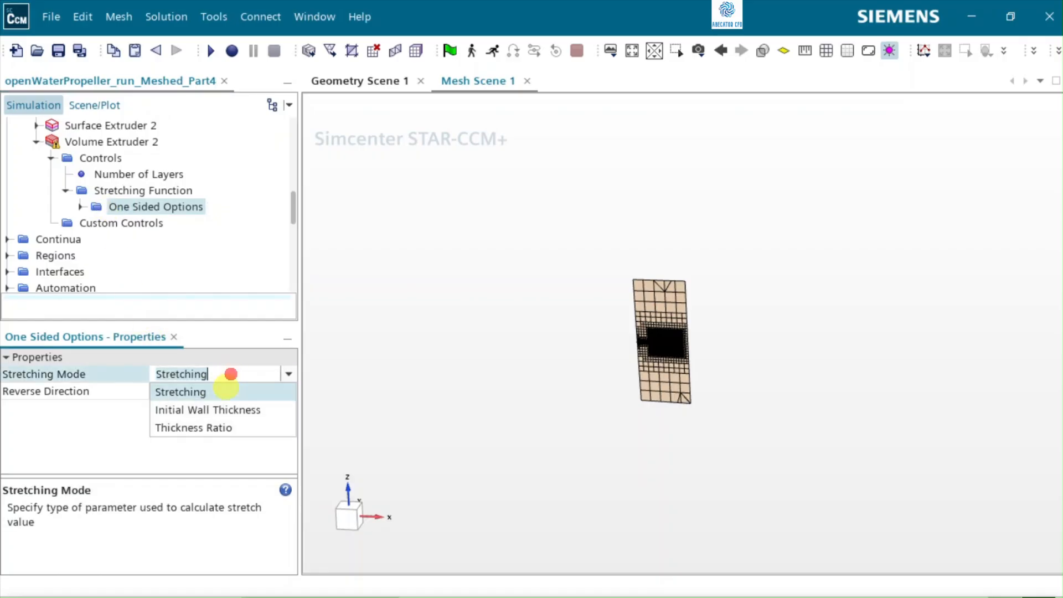
pyautogui.click(194, 427)
# Step: Set the thickness ratio of Volume Extruder 2 to 2.0
pyautogui.click(81, 206)
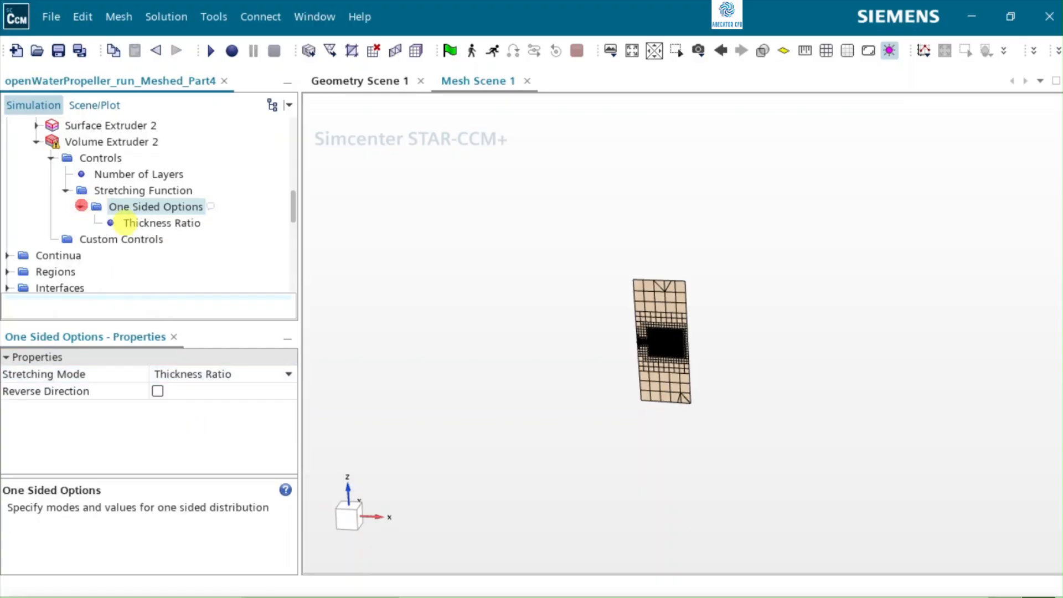
pyautogui.click(147, 221)
pyautogui.click(175, 387)
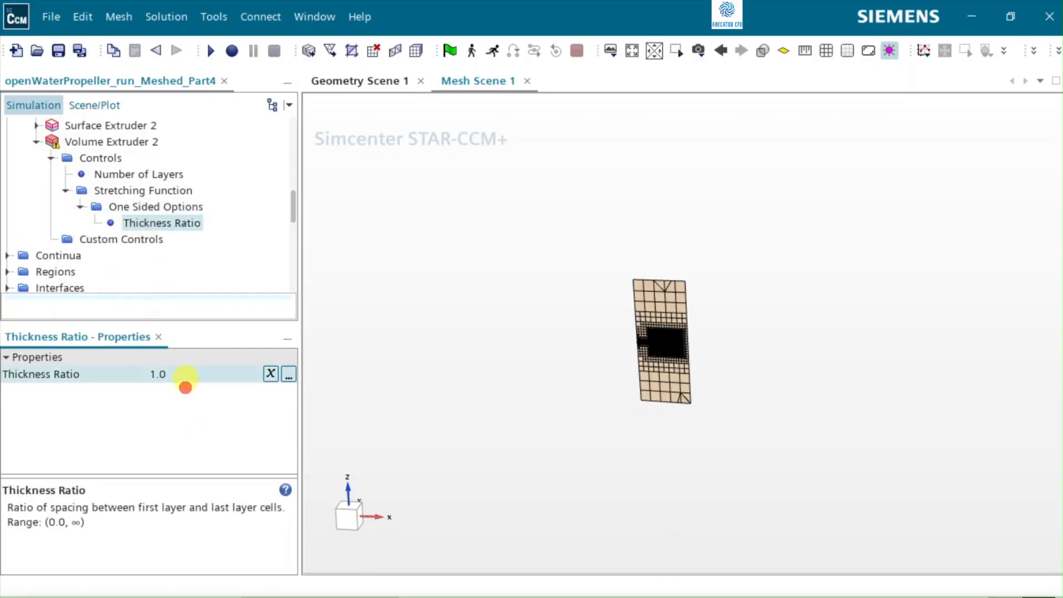
pyautogui.click(185, 378)
pyautogui.write('2')
pyautogui.press('Return')
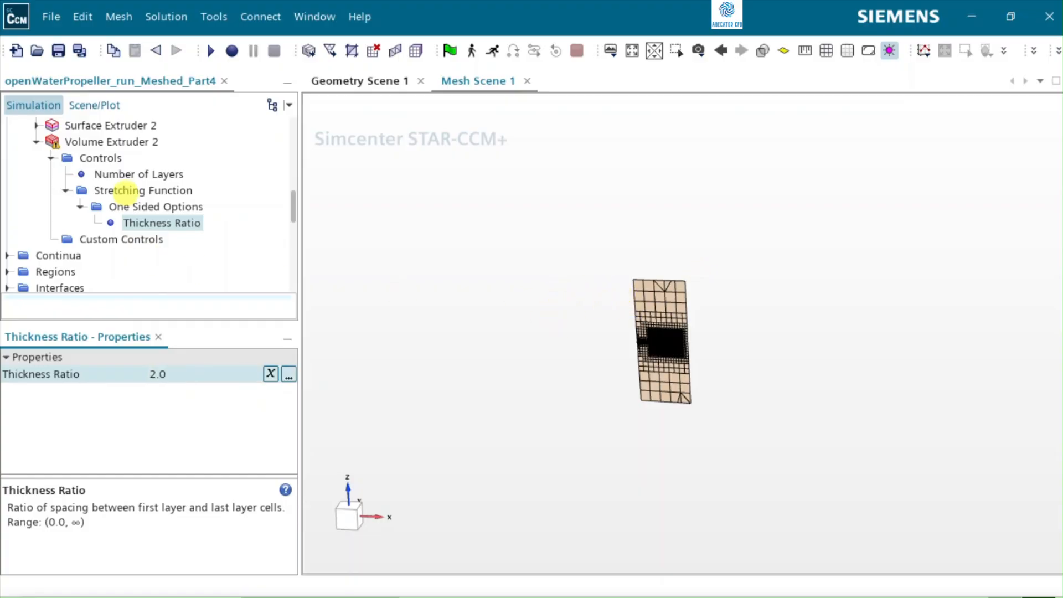
# Step: Collapse the Volume Extruder 2 and Volume Extruder operations in the simulation tree
pyautogui.scroll(1, 195, 229)
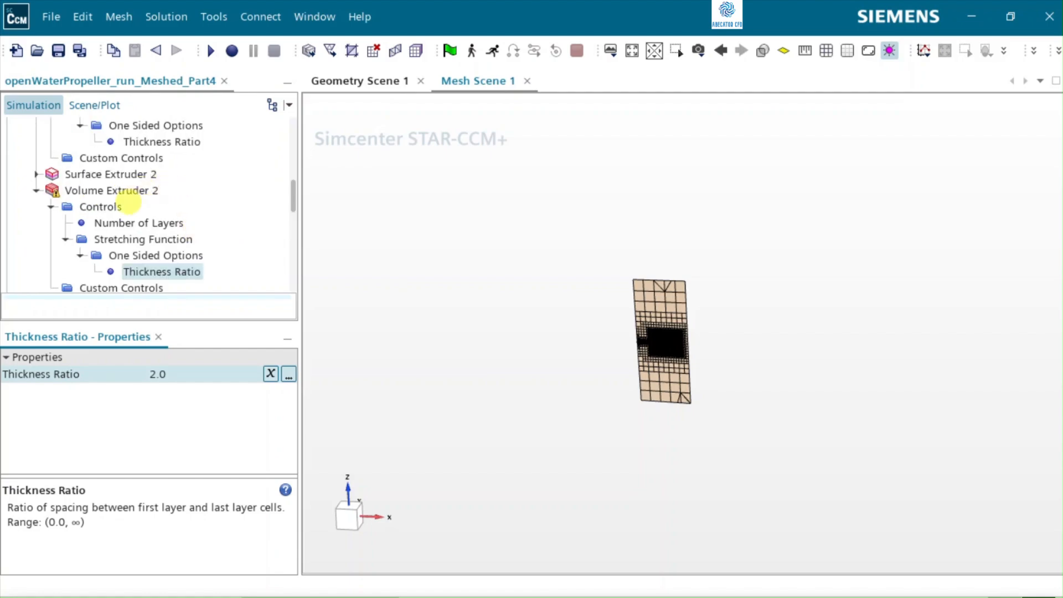
pyautogui.click(36, 191)
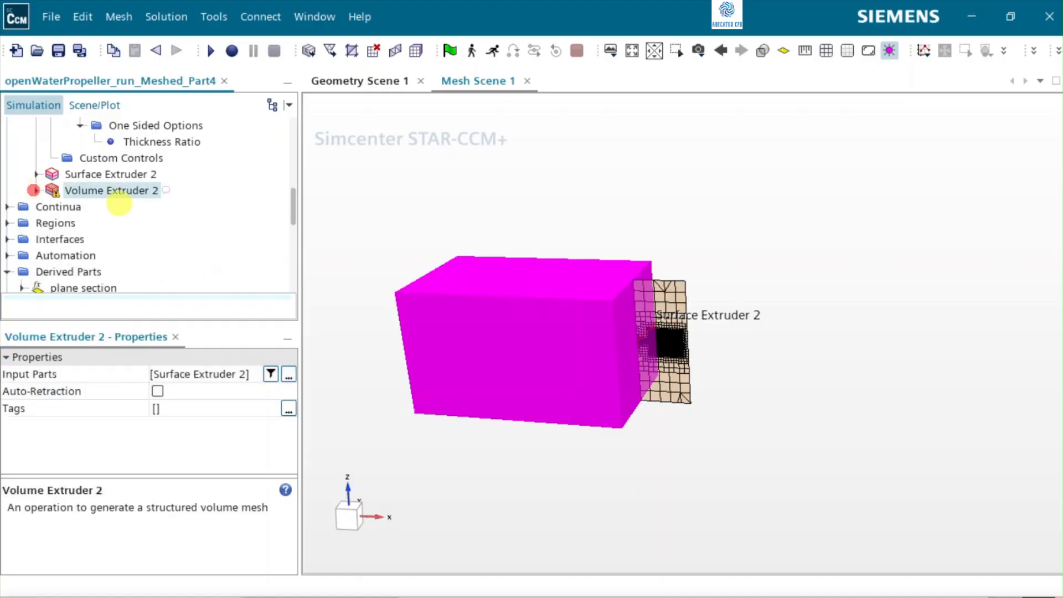
pyautogui.scroll(2, 111, 205)
pyautogui.click(36, 158)
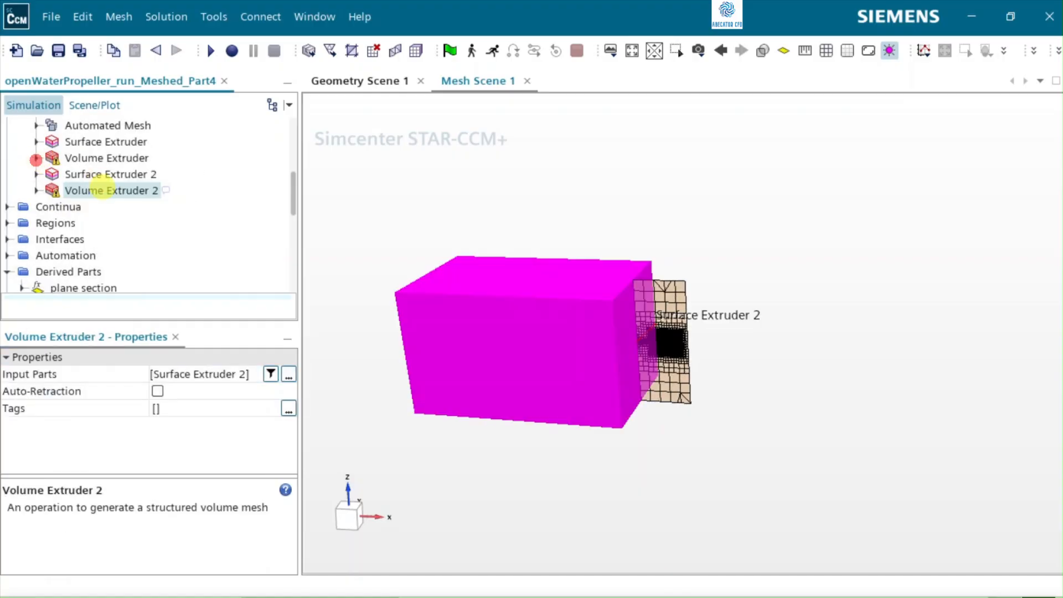
# Step: Rename the inlet-side Surface Extruder part under Geometry Parts as Upstream Extrusion
pyautogui.scroll(2, 138, 221)
pyautogui.click(82, 255)
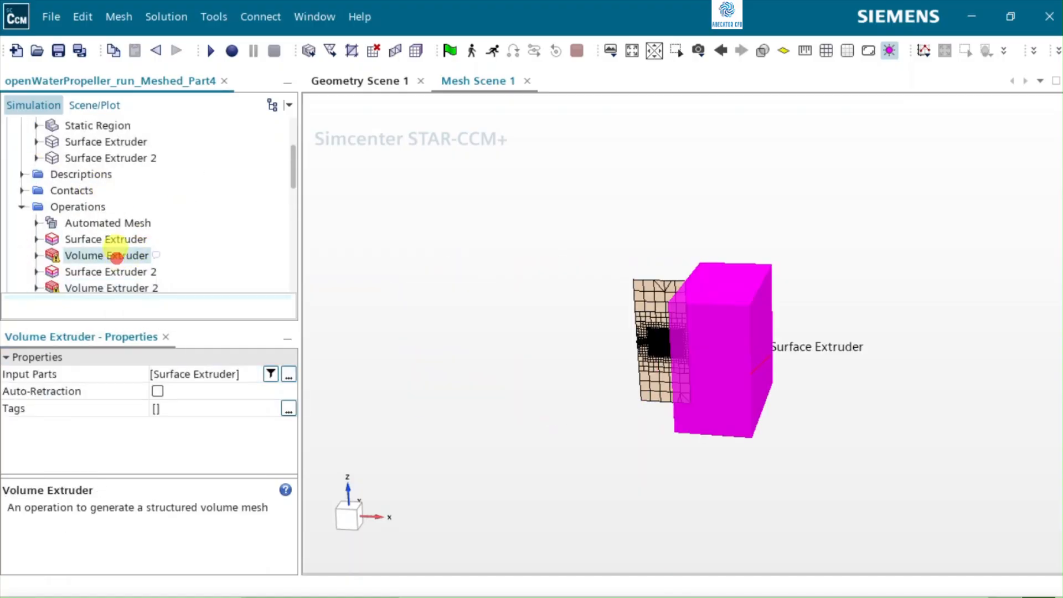
pyautogui.scroll(2, 110, 243)
pyautogui.click(106, 255)
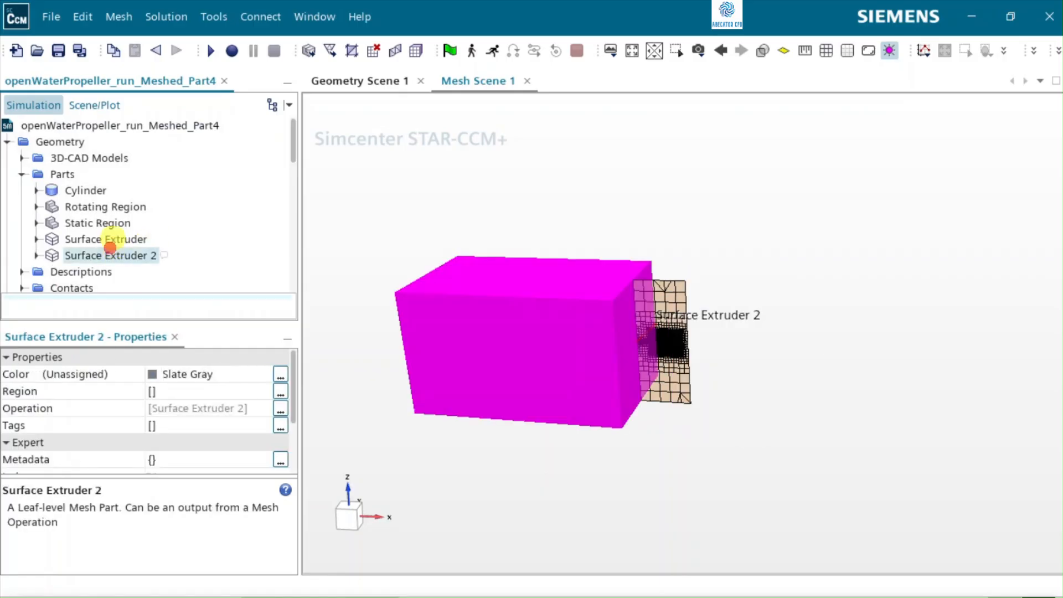
pyautogui.click(98, 238)
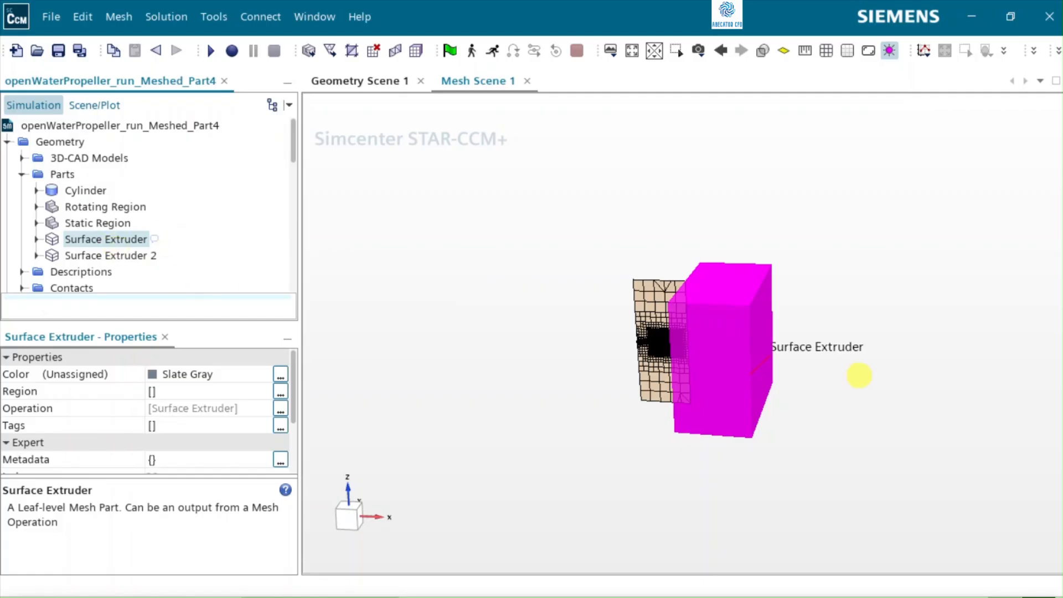
pyautogui.click(698, 351)
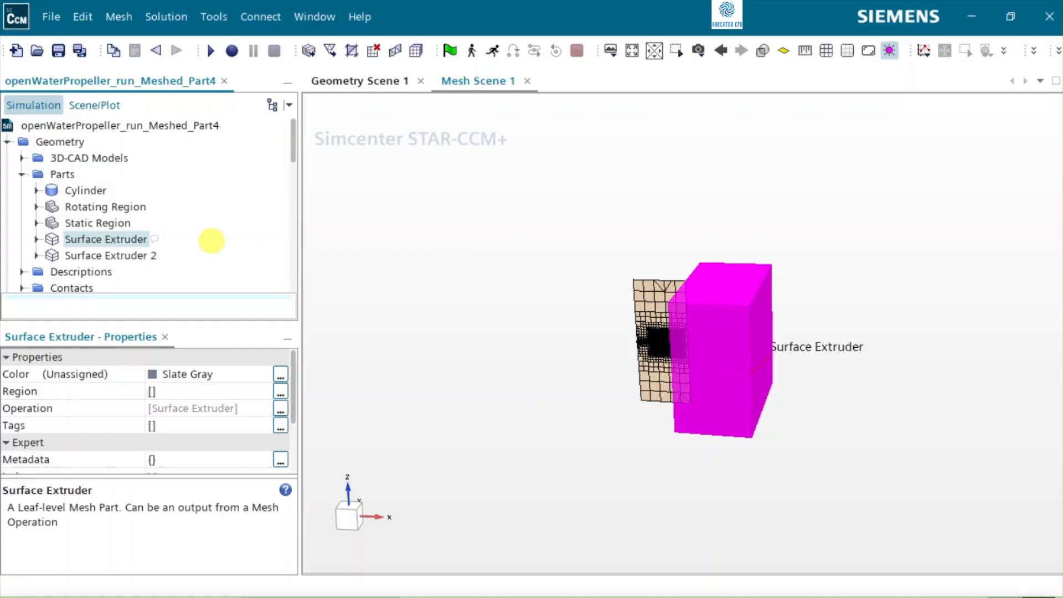
pyautogui.click(132, 238)
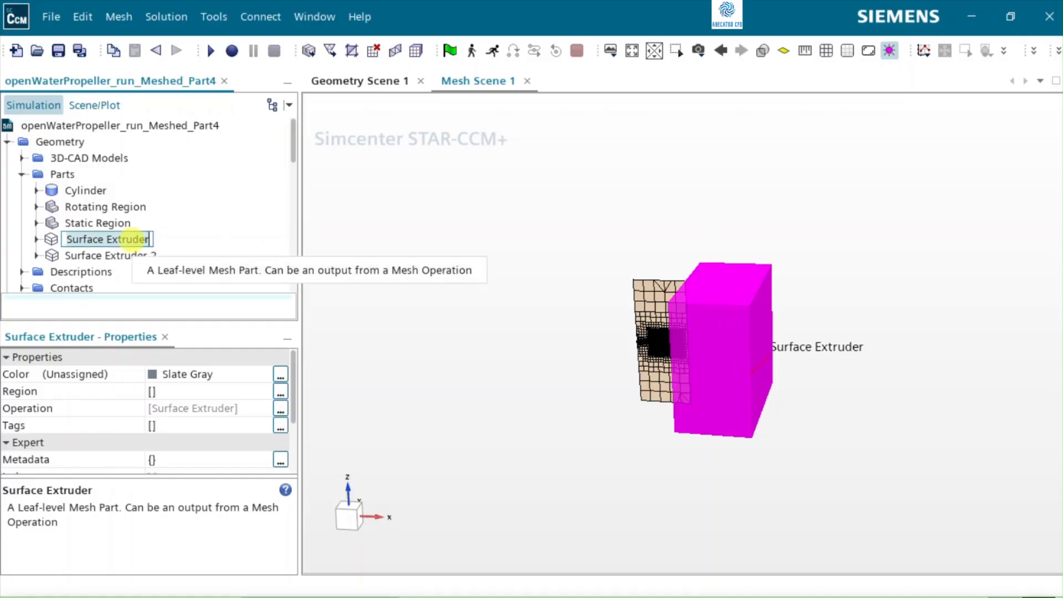
pyautogui.write('U')
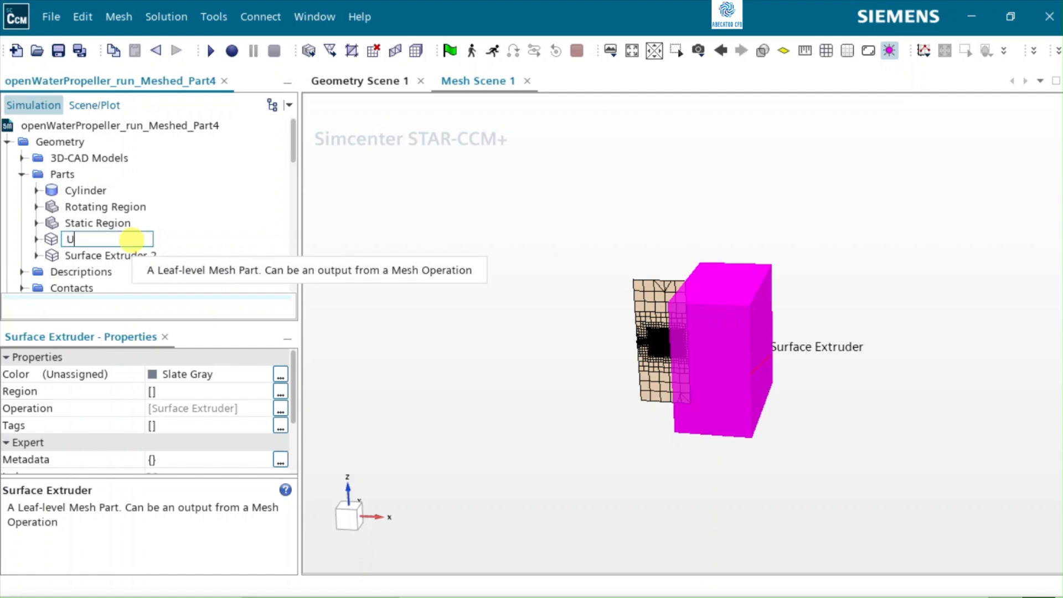
pyautogui.write('pstrea')
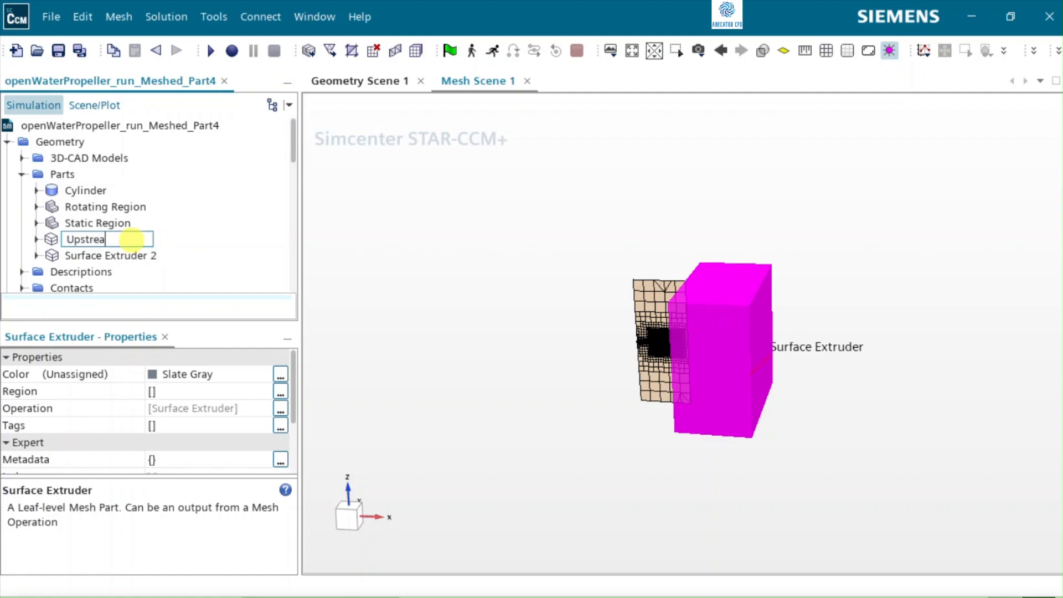
pyautogui.write('m Extrusion')
pyautogui.press('Return')
# Step: Rename the Surface Extruder 2 part under Geometry Parts as Downstream Extrusion
pyautogui.rightClick(117, 257)
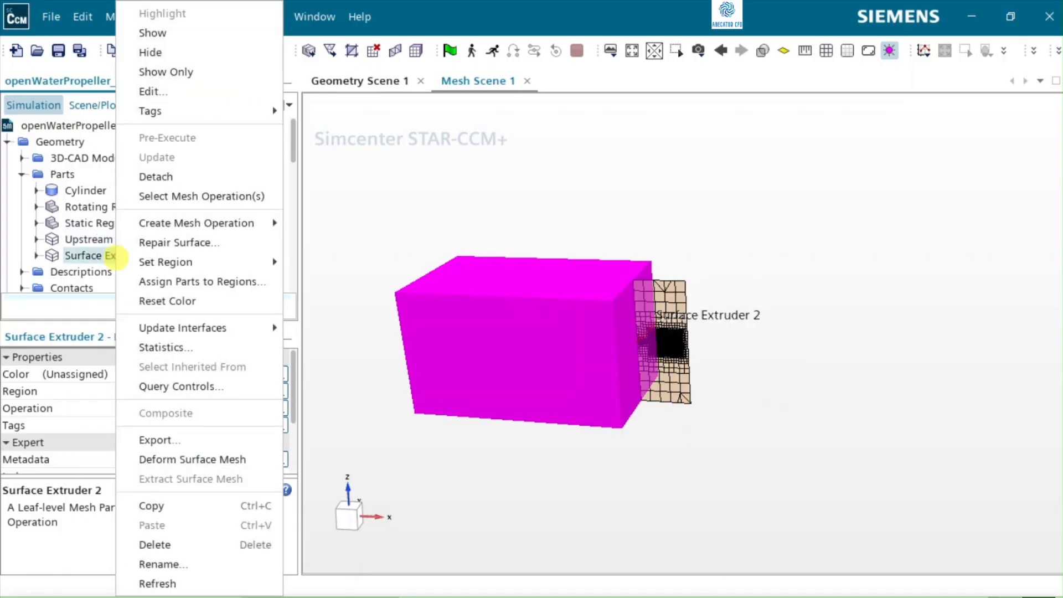
pyautogui.press('Escape')
pyautogui.press('F2')
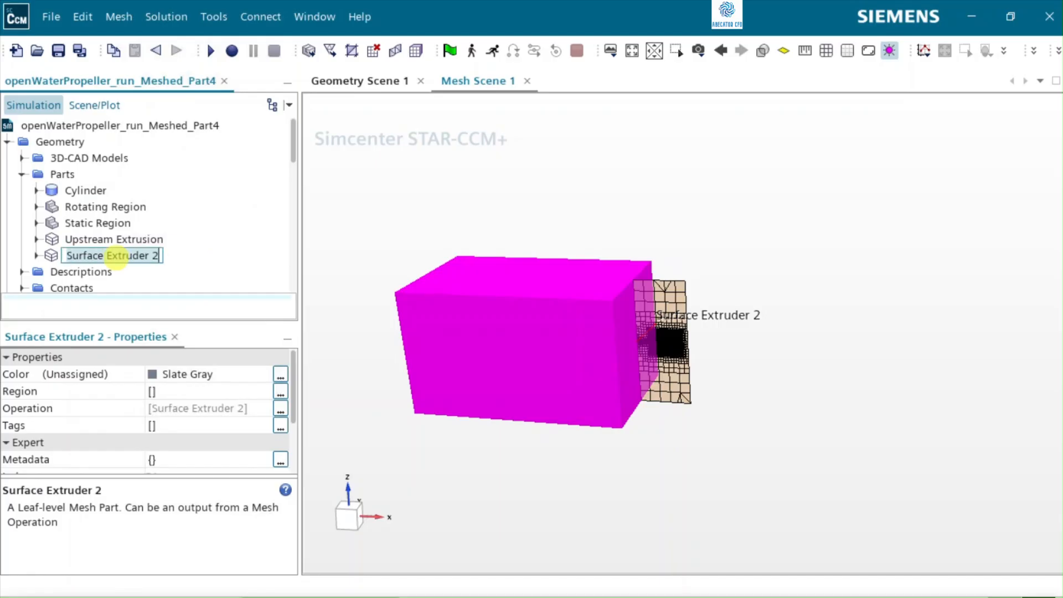
pyautogui.write('Downstream Ex')
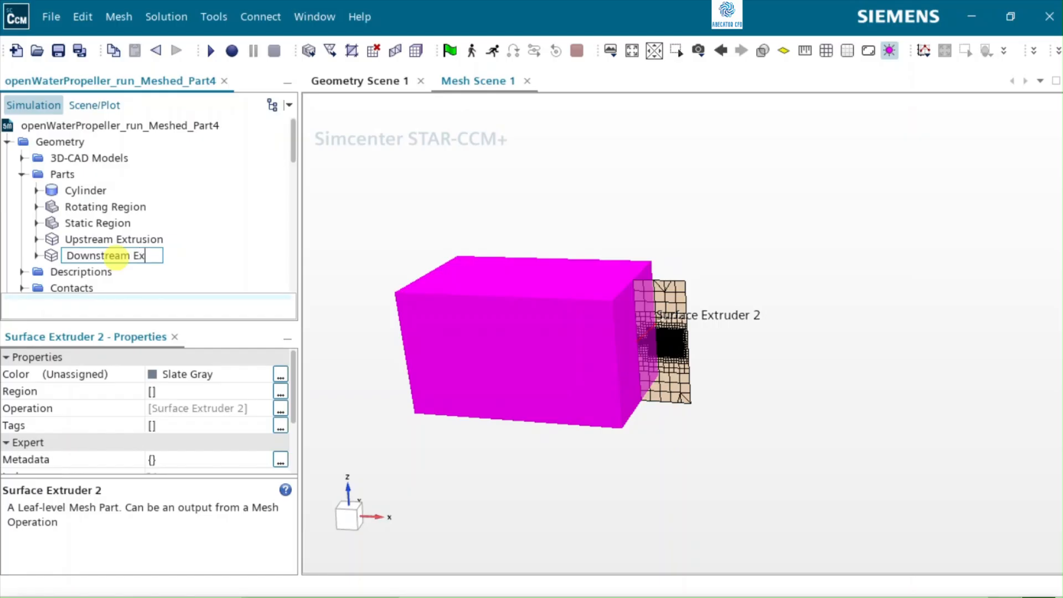
pyautogui.write('trusion')
pyautogui.press('Return')
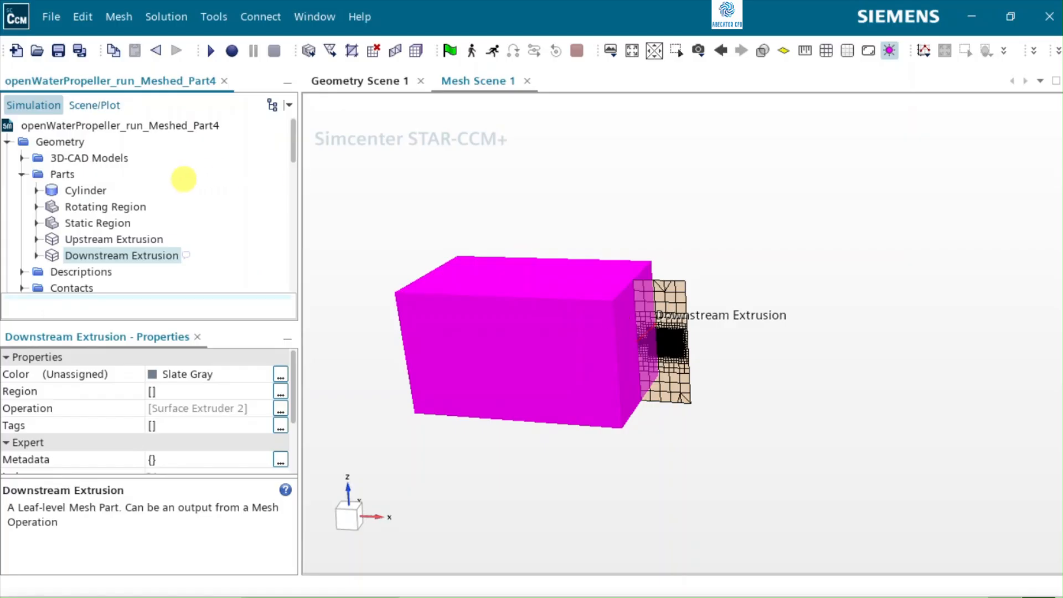
# Step: Assign the Upstream and Downstream Extrusion parts to regions, with a region for each part, a boundary for each part surface and boundary-mode interfaces from contacts
pyautogui.keyDown('ctrl'); pyautogui.click(126, 239); pyautogui.keyUp('ctrl')
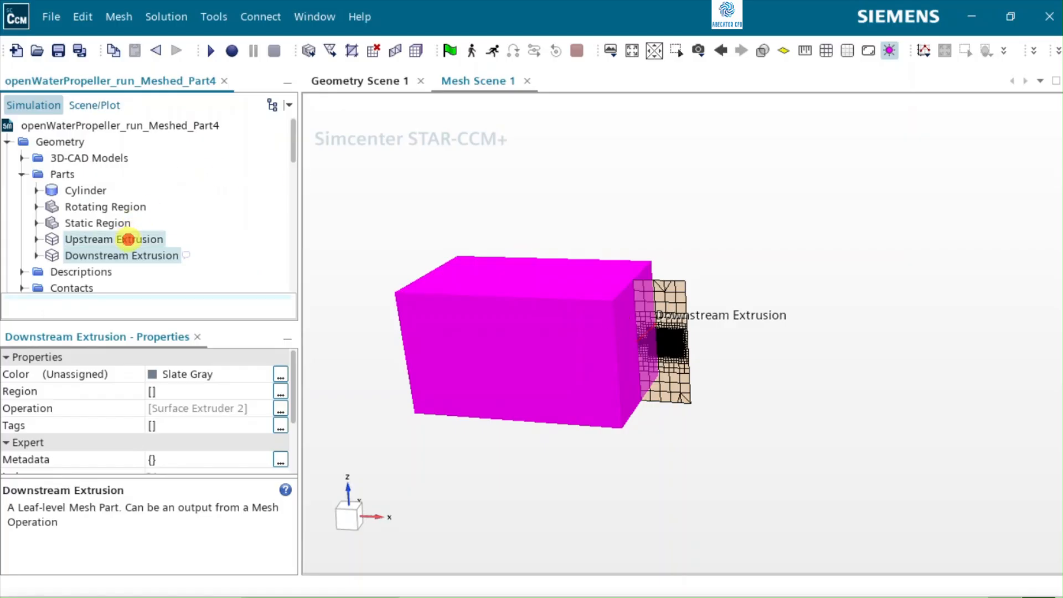
pyautogui.rightClick(127, 239)
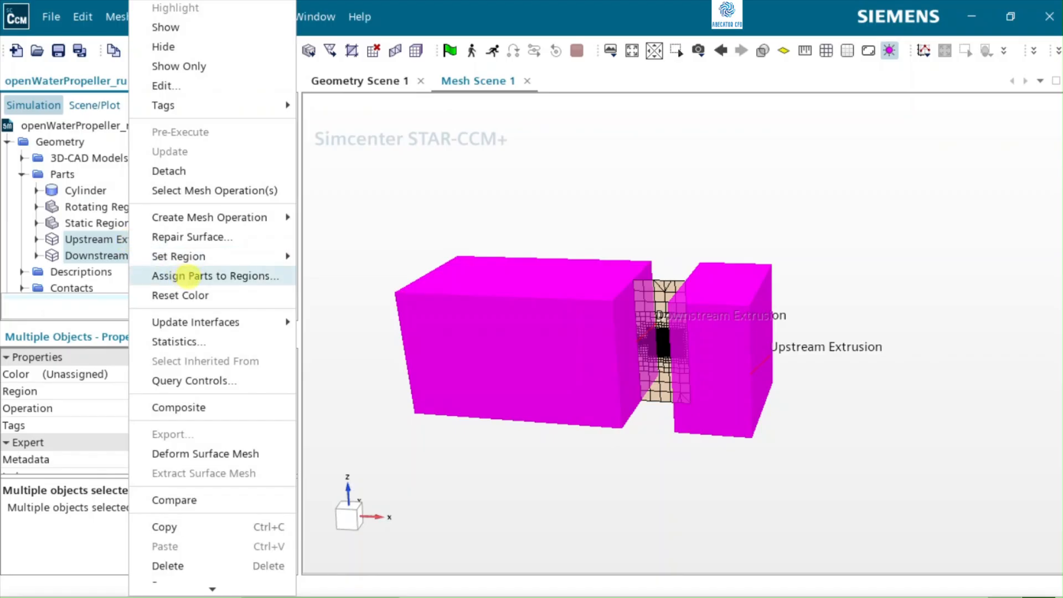
pyautogui.click(191, 276)
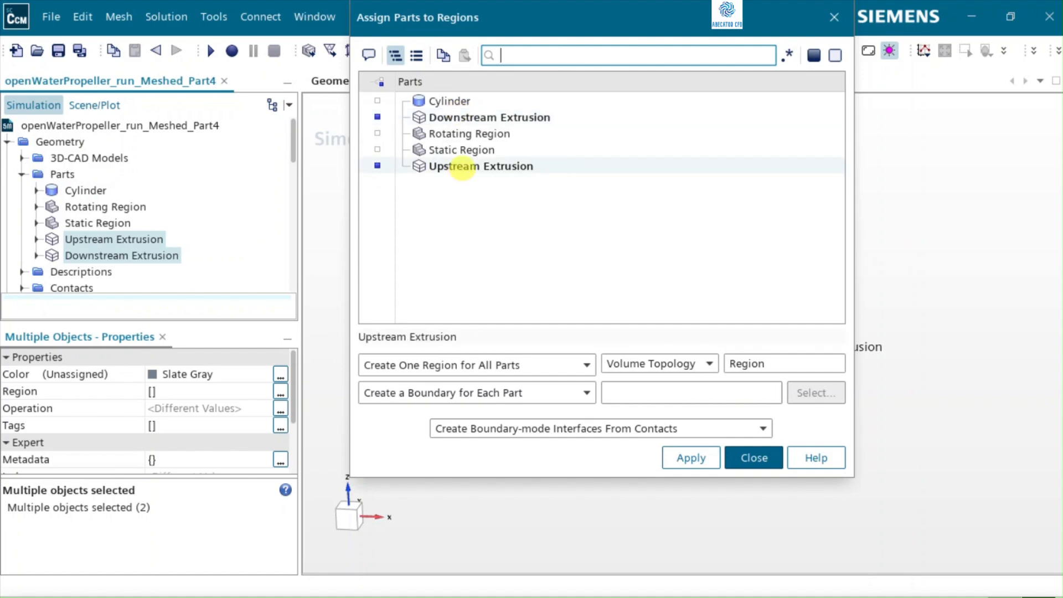
pyautogui.click(446, 367)
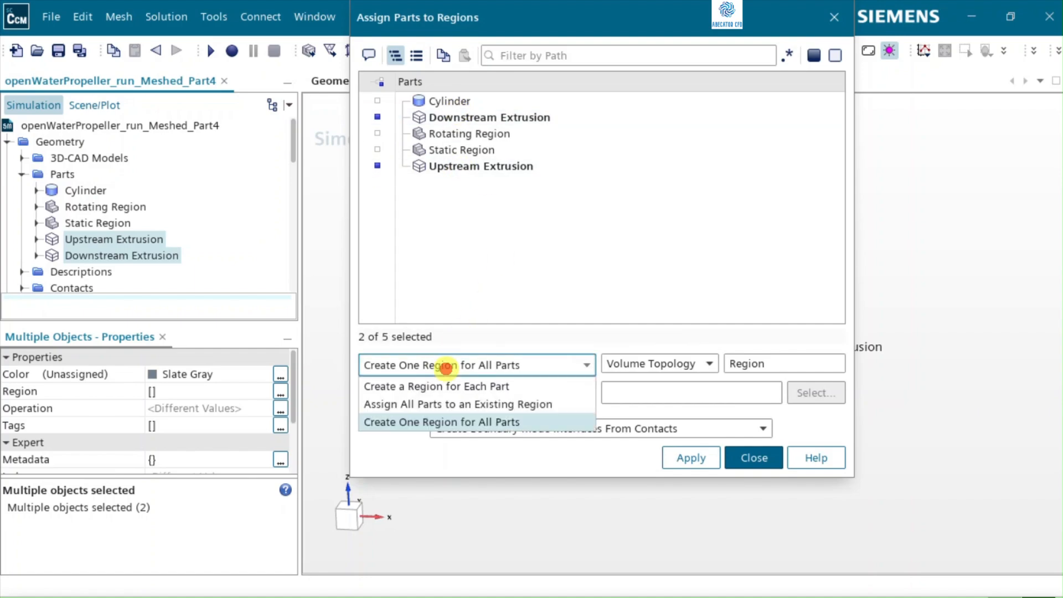
pyautogui.click(416, 386)
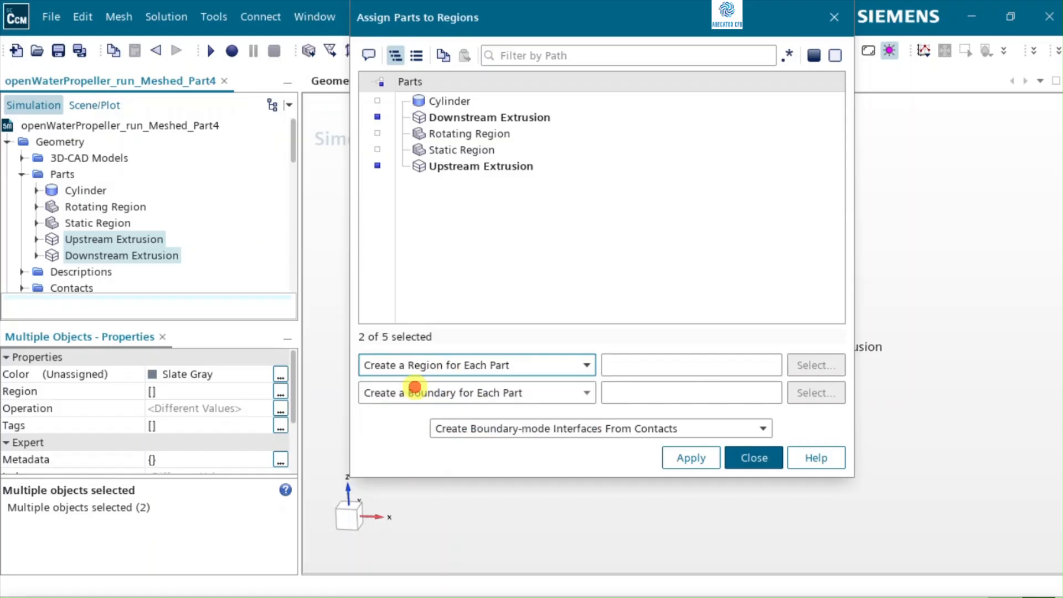
pyautogui.click(497, 393)
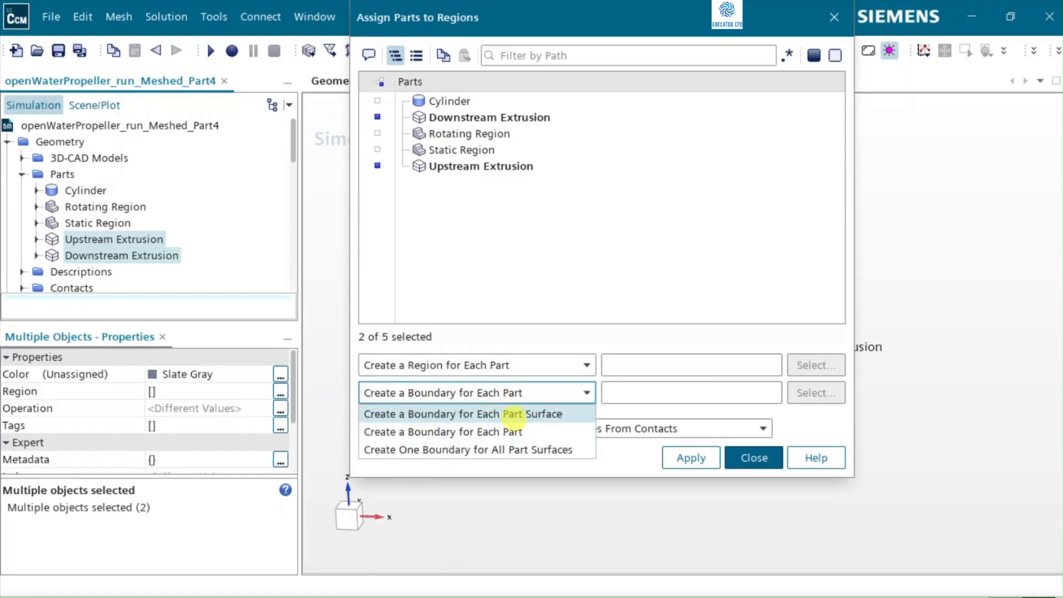
pyautogui.click(463, 417)
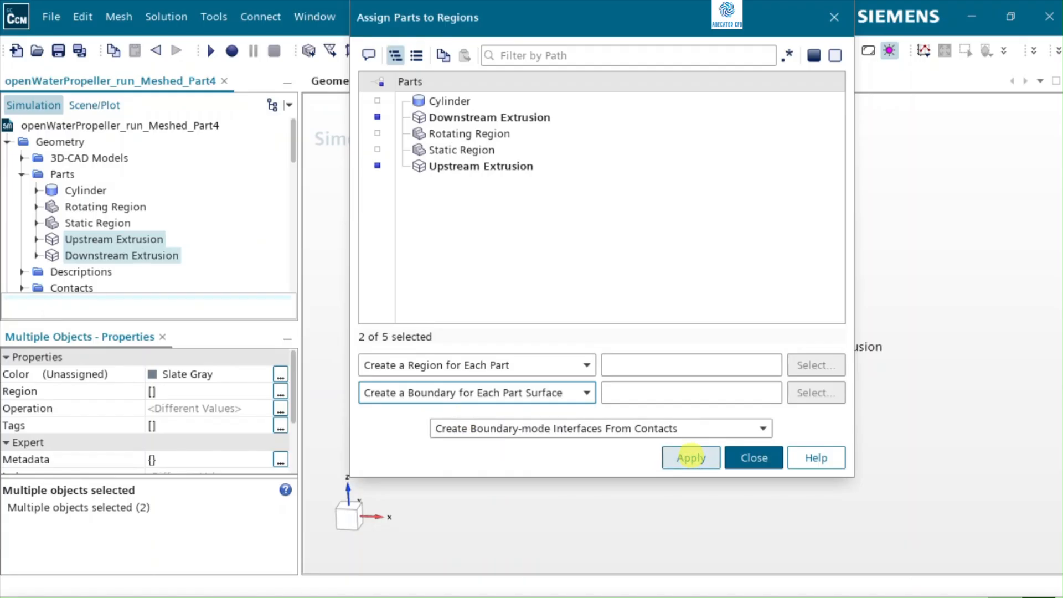
pyautogui.click(626, 425)
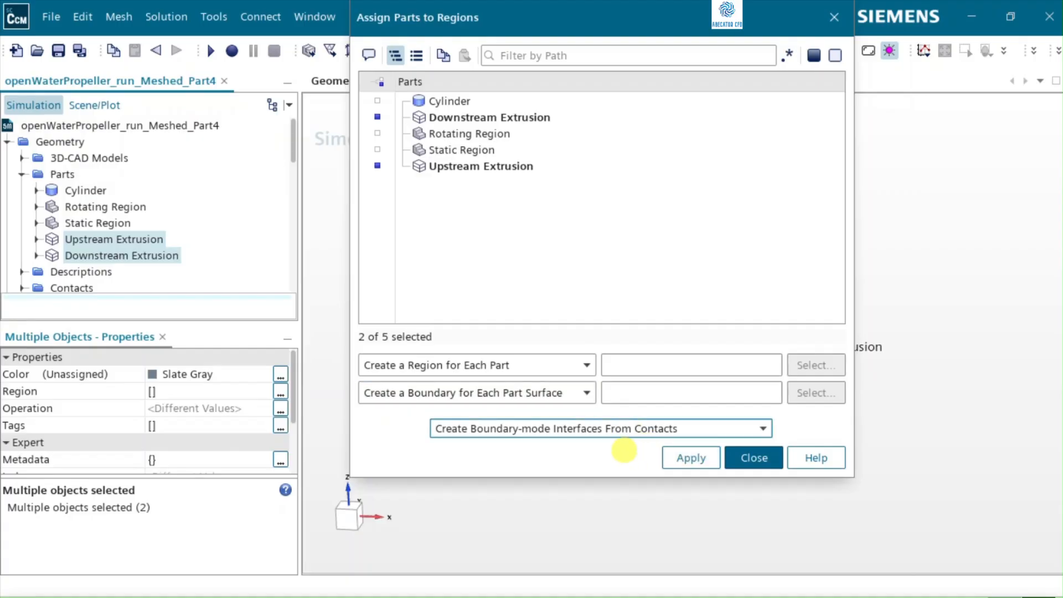
pyautogui.click(687, 459)
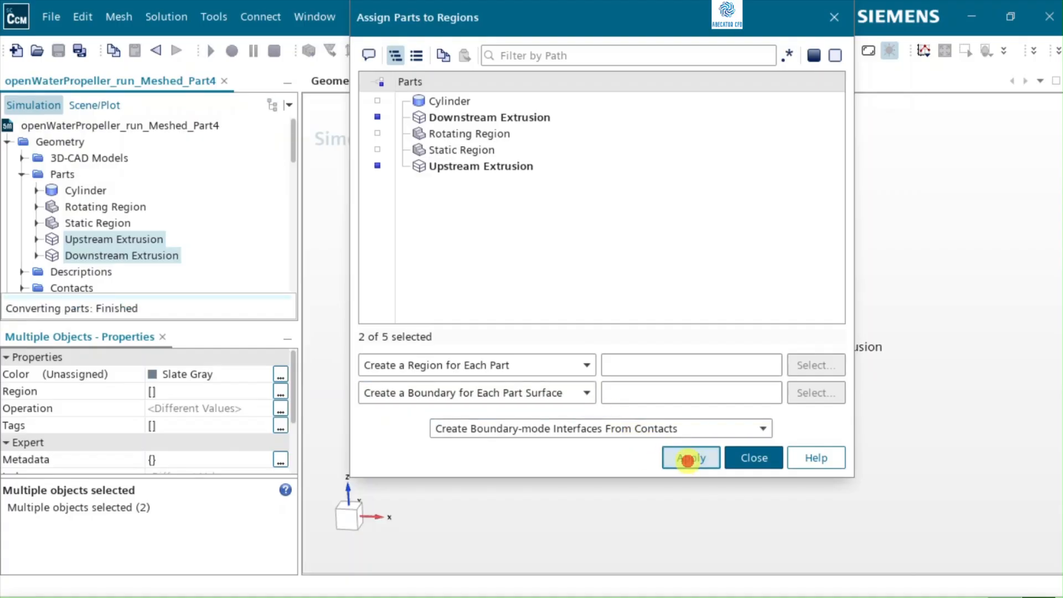
pyautogui.click(751, 459)
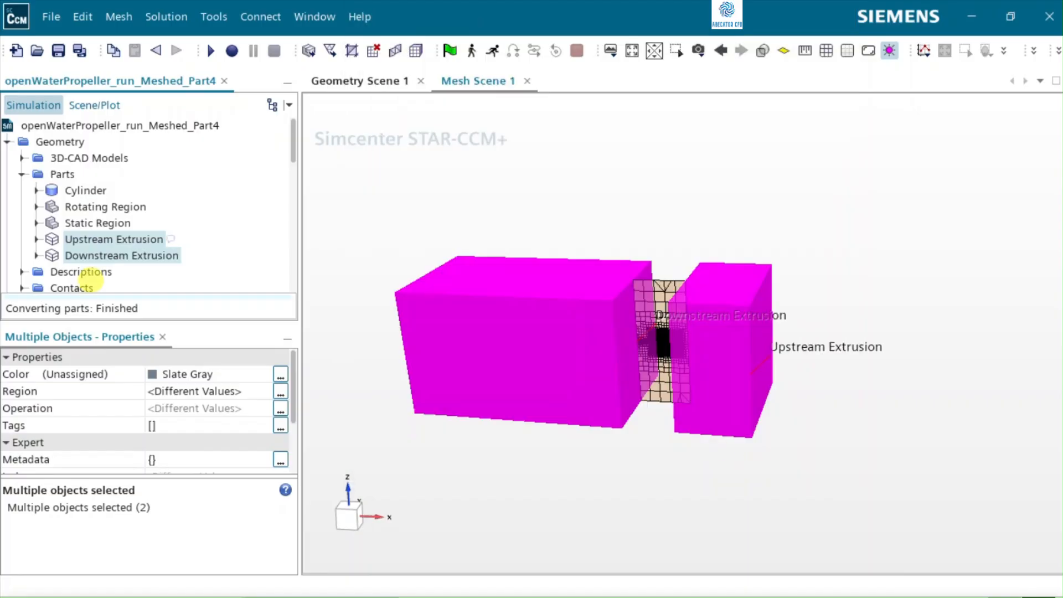
# Step: Expand the Regions node and inspect the Downstream Extrusion and Upstream Extrusion regions
pyautogui.scroll(-3, 94, 255)
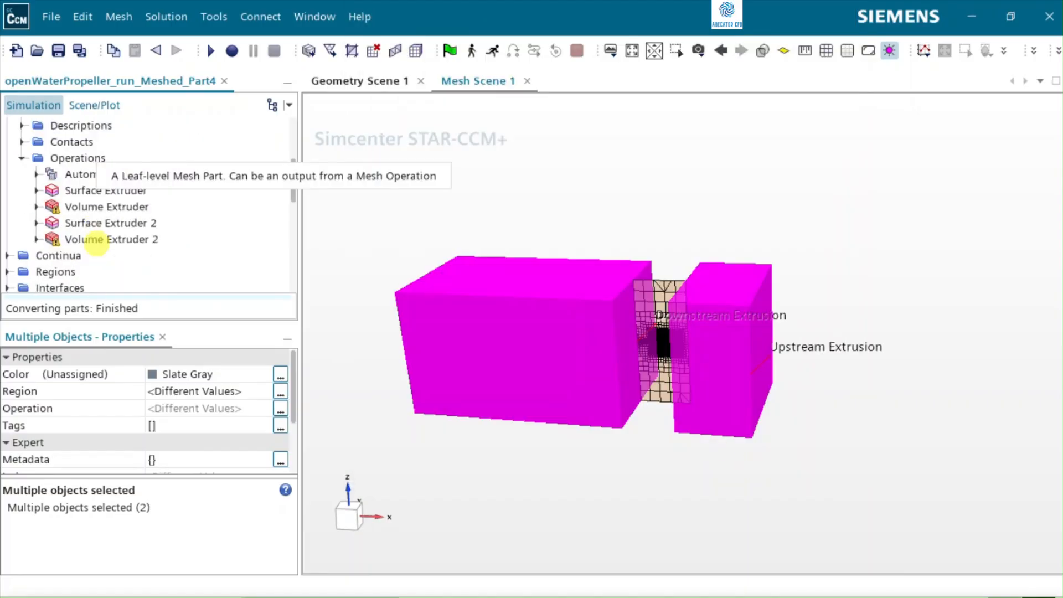
pyautogui.click(7, 271)
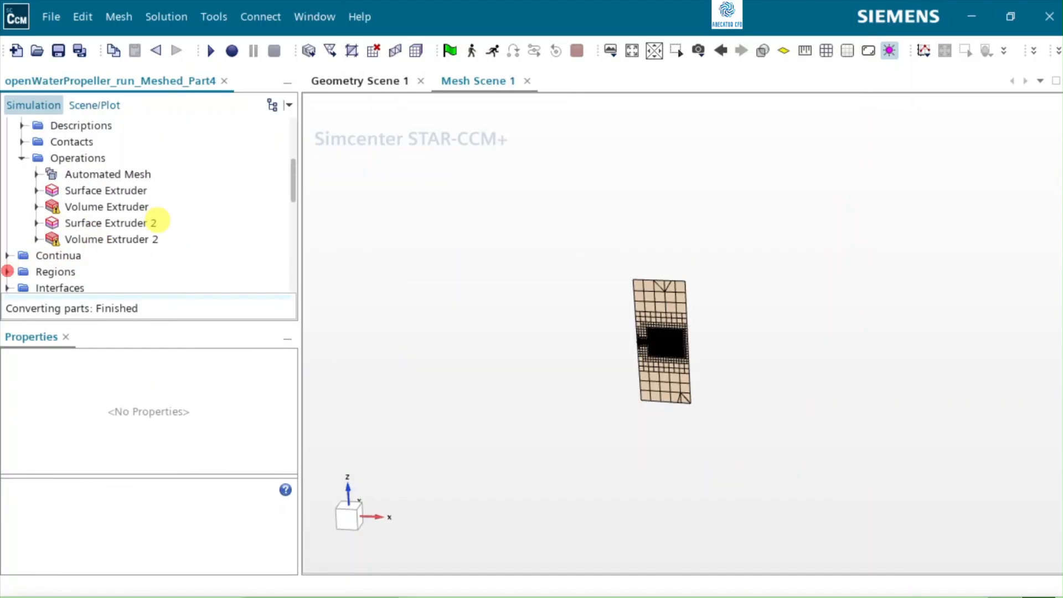
pyautogui.scroll(-1, 157, 222)
pyautogui.click(8, 221)
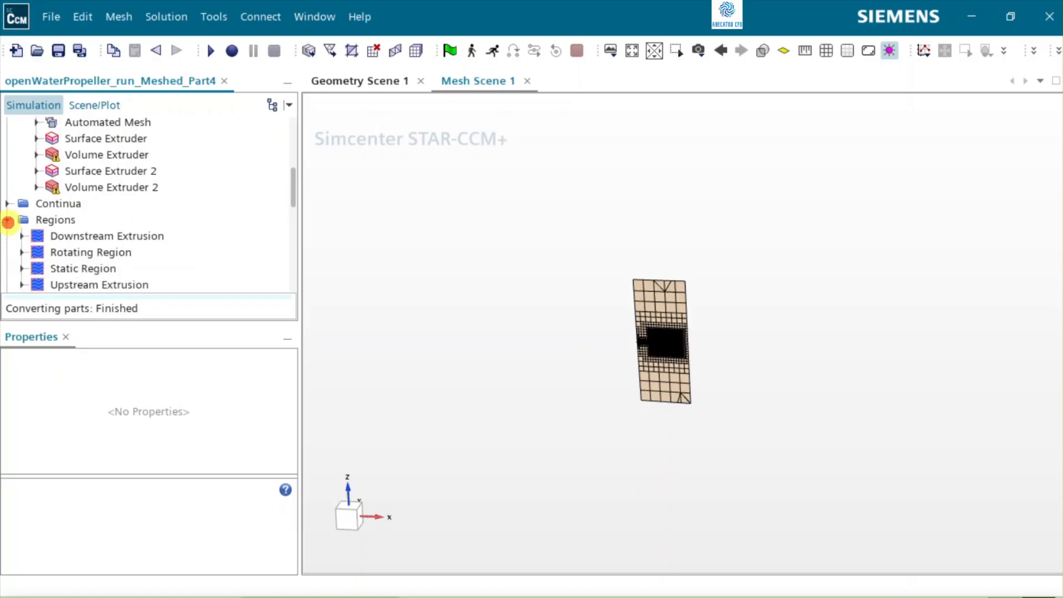
pyautogui.scroll(-1, 142, 225)
pyautogui.click(151, 188)
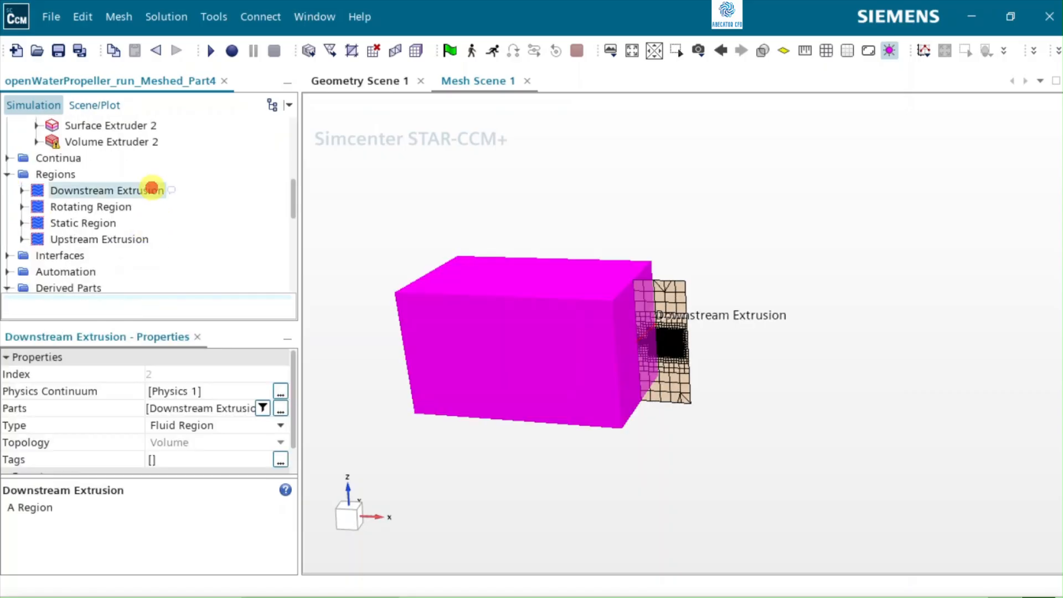
pyautogui.click(149, 238)
# Step: Generate the volume mesh and create a new mesh scene to display it
pyautogui.scroll(1, 173, 149)
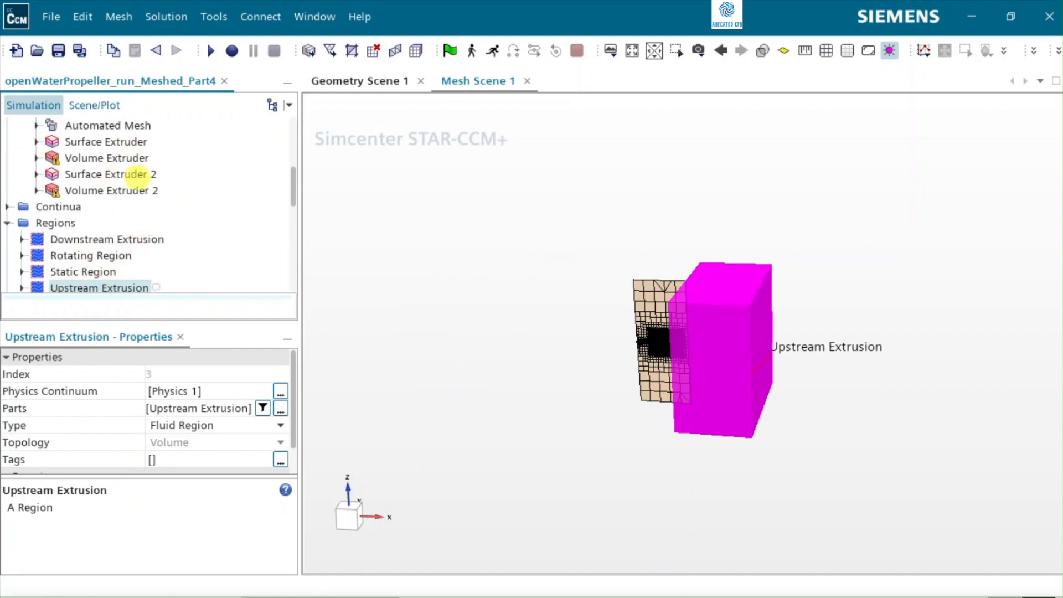
pyautogui.scroll(1, 136, 173)
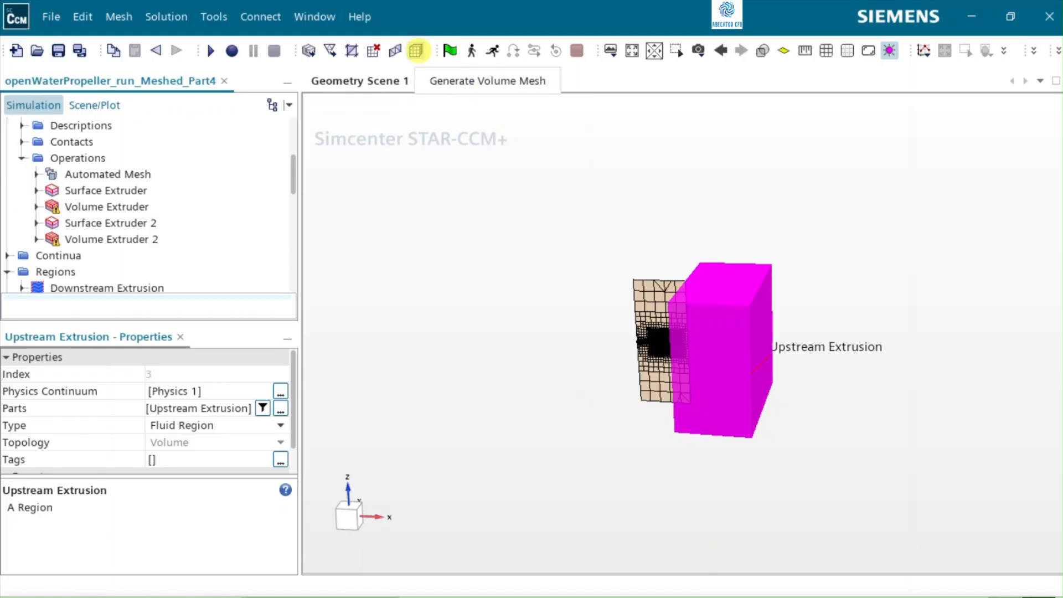
pyautogui.click(416, 50)
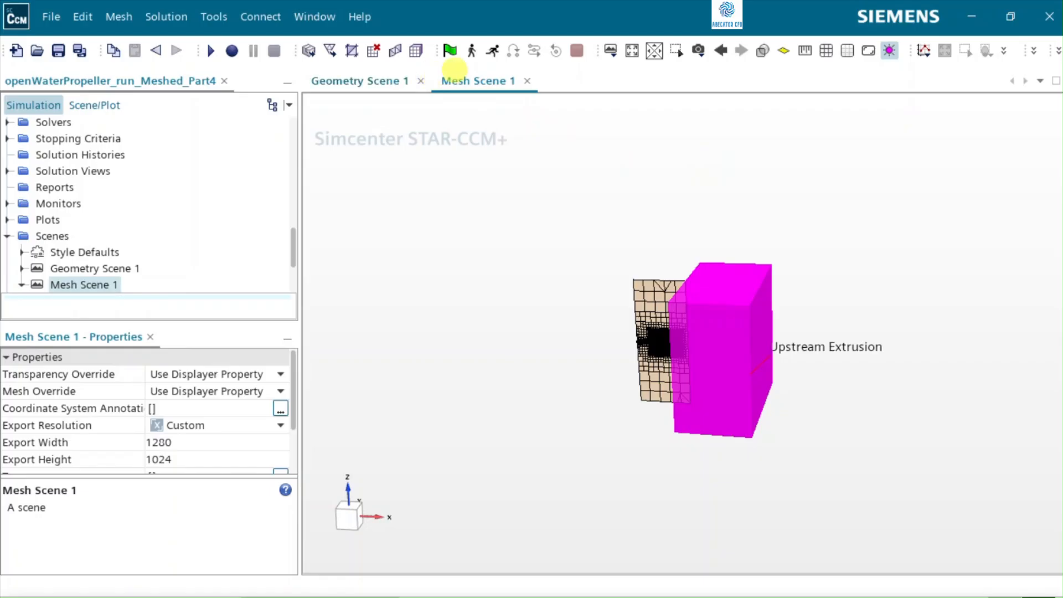
pyautogui.click(613, 51)
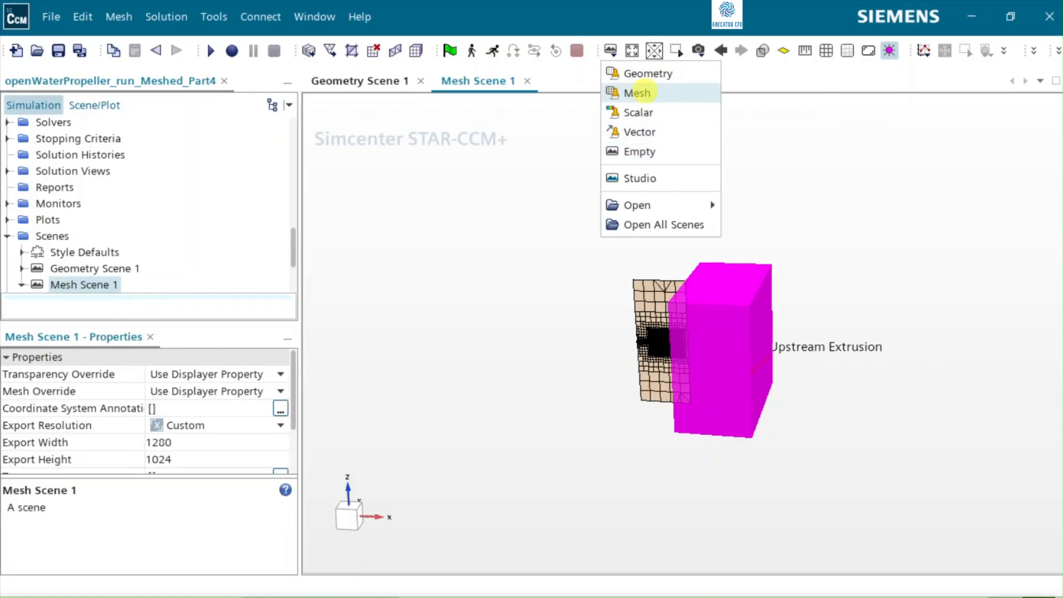
pyautogui.click(622, 93)
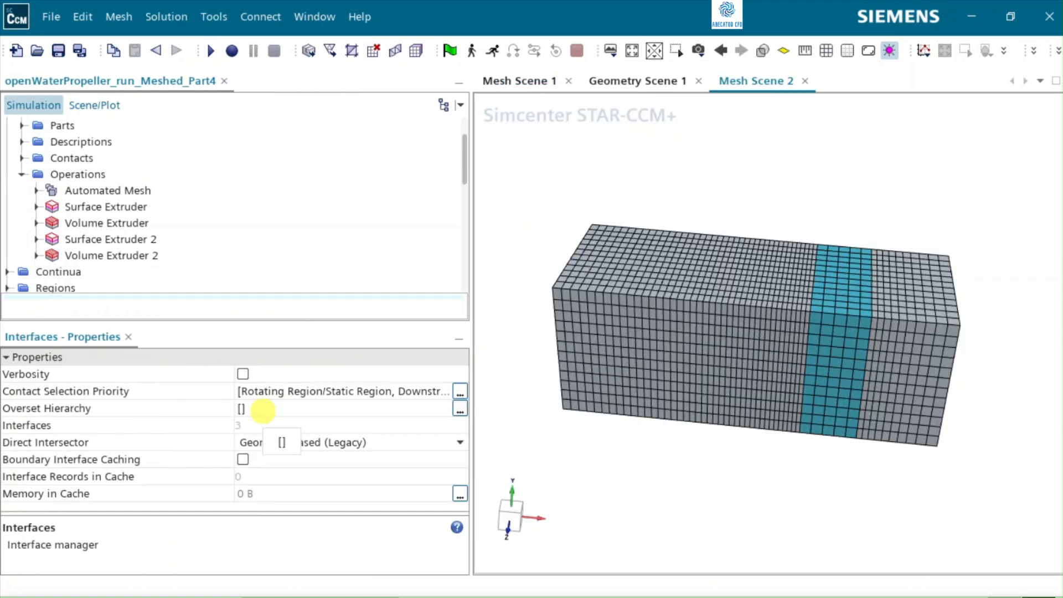
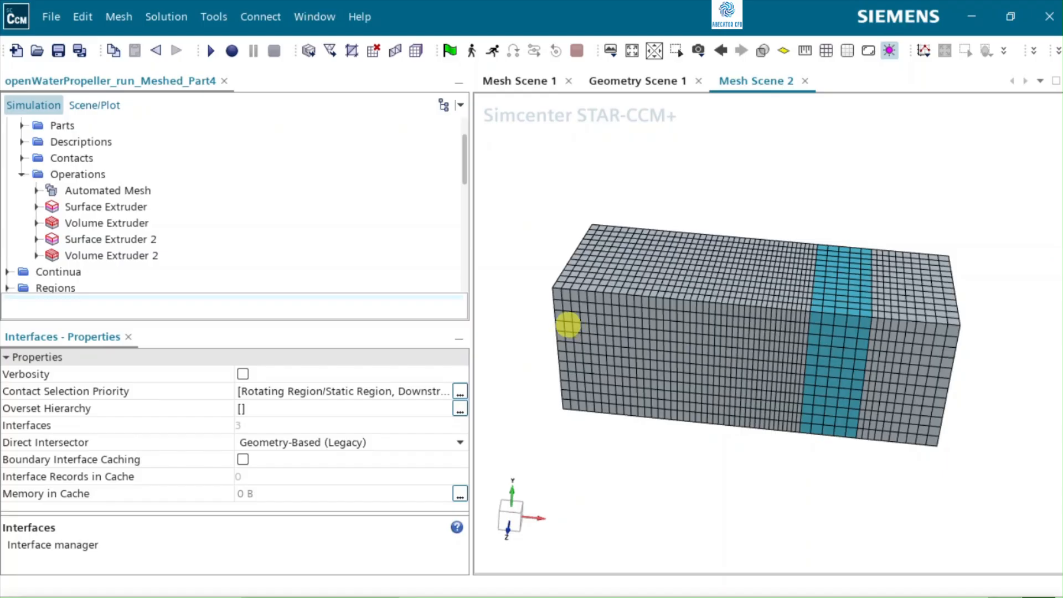
# Step: Examine the volume mesh where the static region meets the upstream extrusion
pyautogui.scroll(2, 909, 361)
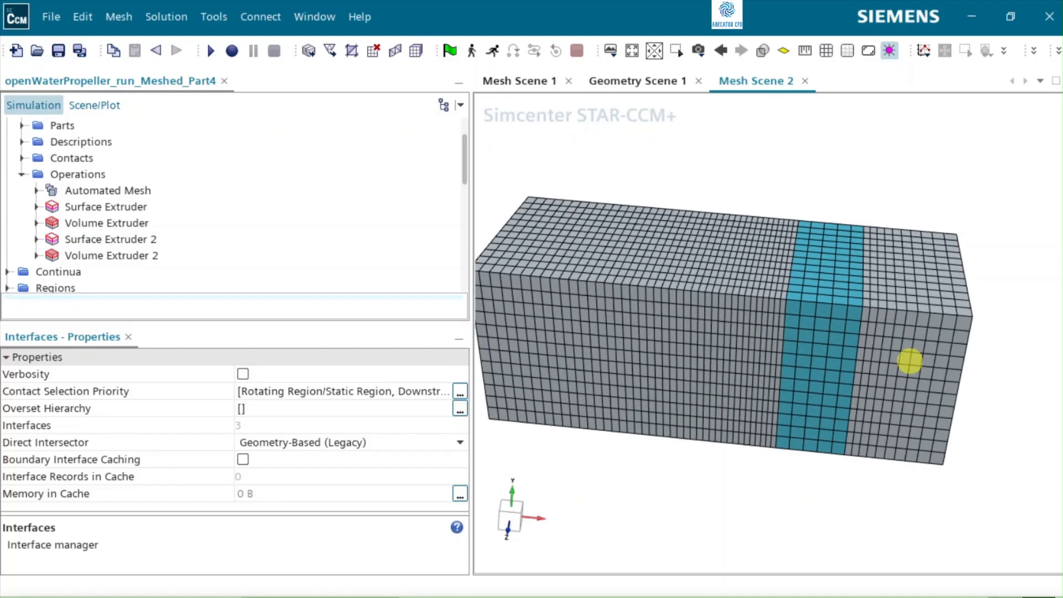
pyautogui.scroll(3, 909, 361)
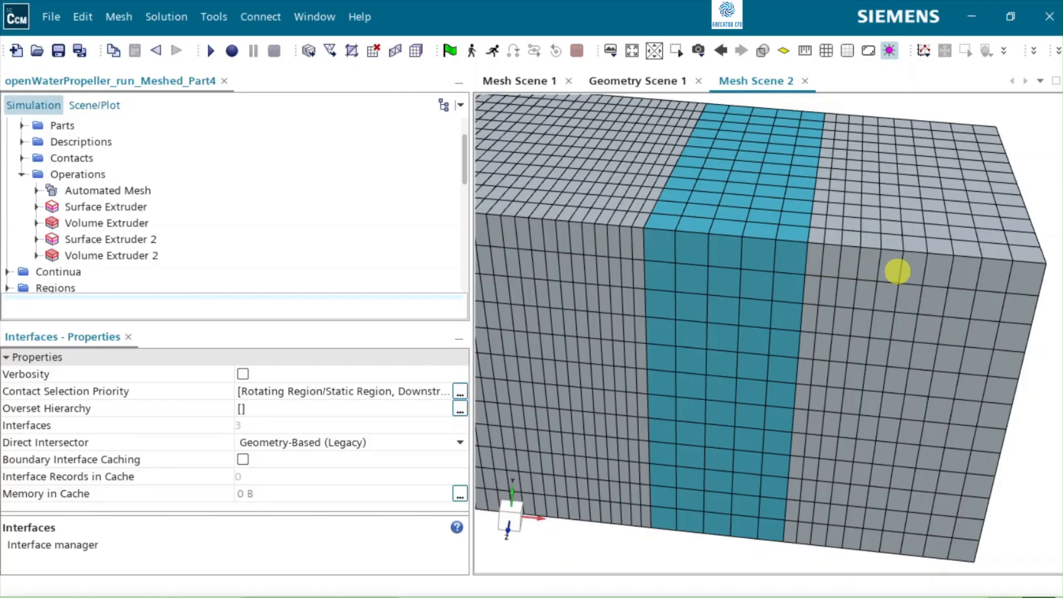
pyautogui.scroll(5, 895, 269)
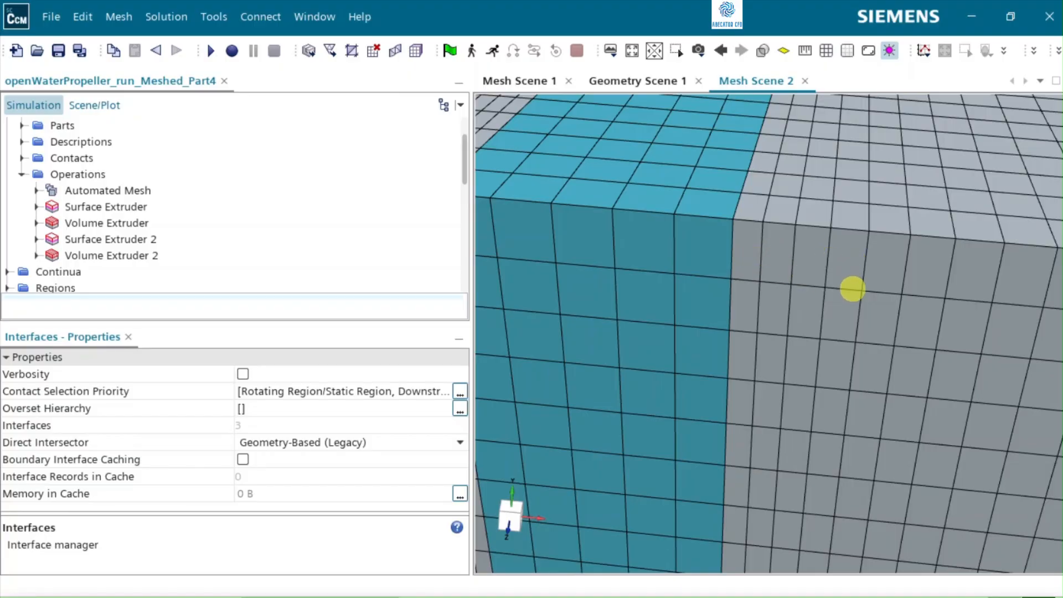
pyautogui.scroll(-5, 895, 269)
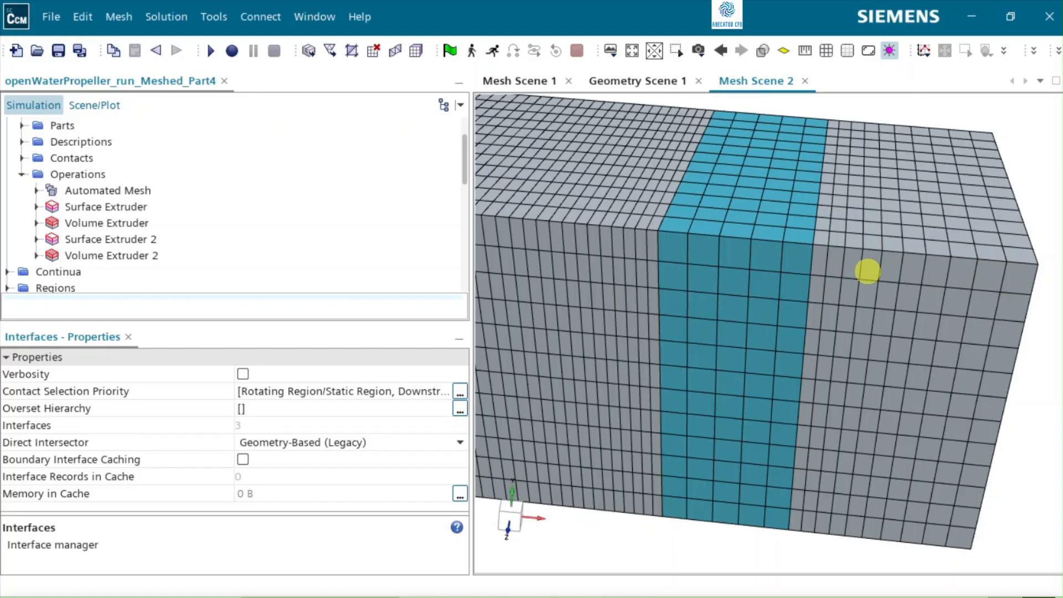
pyautogui.scroll(-1, 862, 270)
pyautogui.scroll(-3, 862, 269)
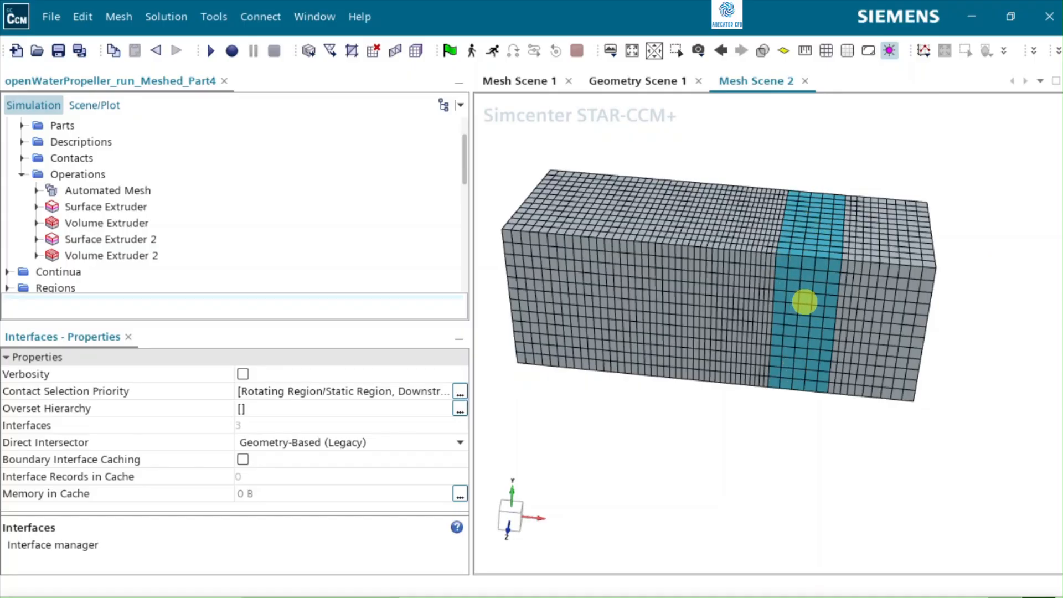
# Step: Highlight the Static Region, Upstream Extrusion and Downstream Extrusion regions one by one to check their locations in the mesh
pyautogui.scroll(-3, 129, 214)
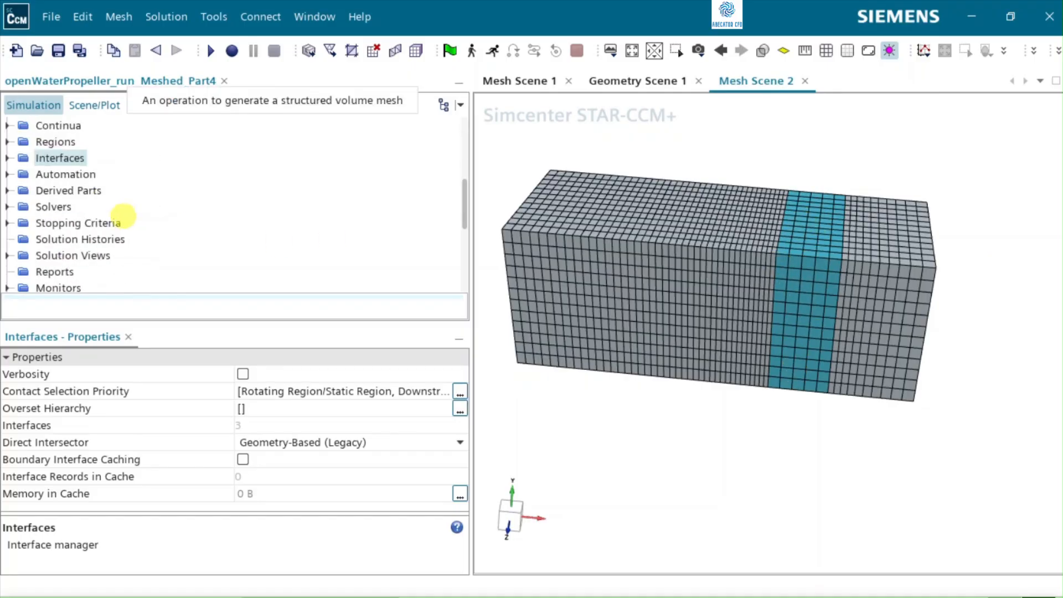
pyautogui.click(8, 141)
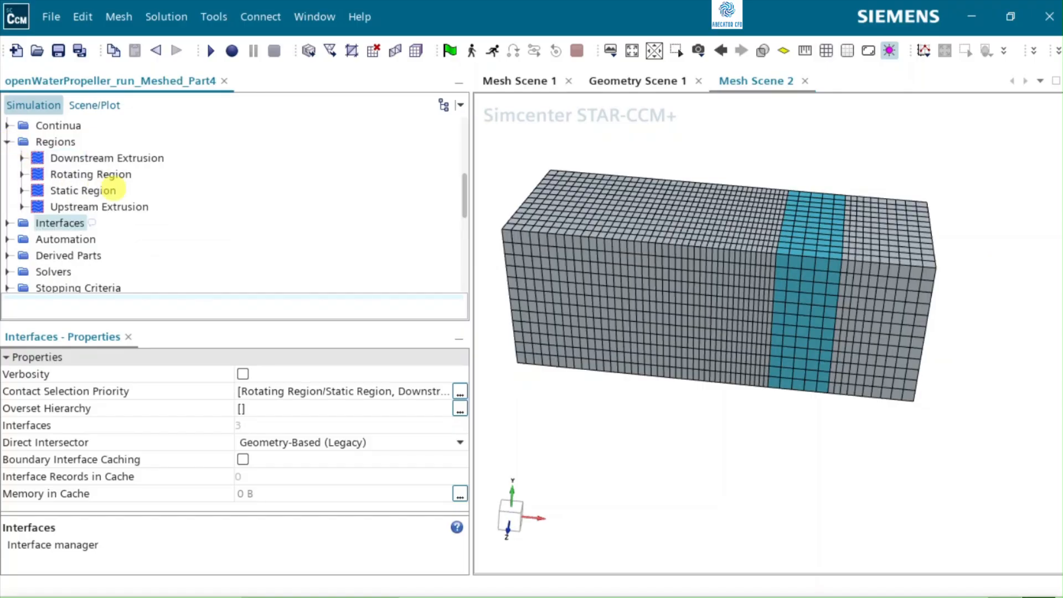
pyautogui.click(83, 191)
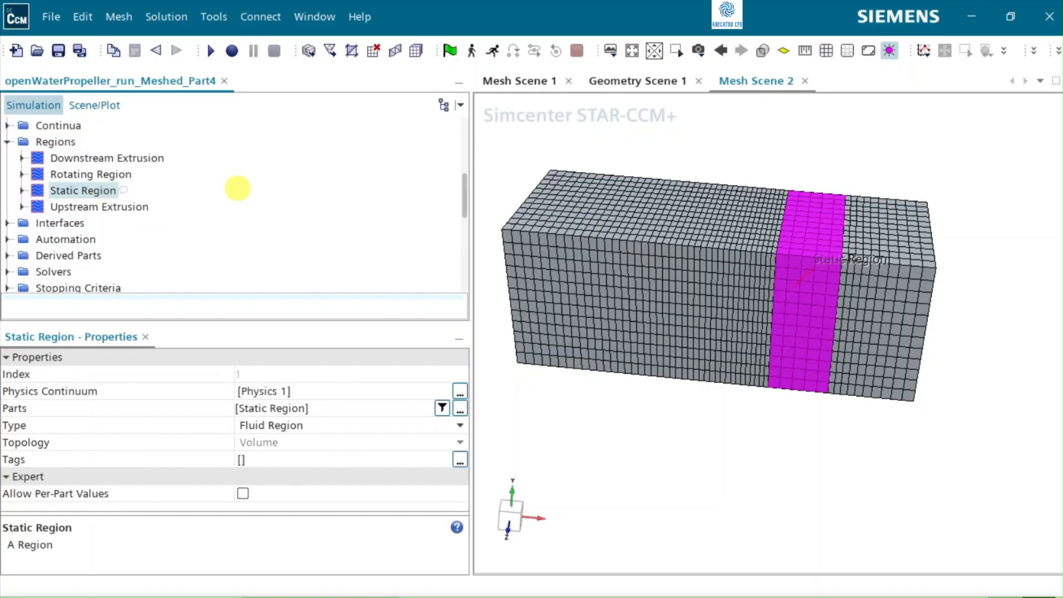
pyautogui.click(125, 209)
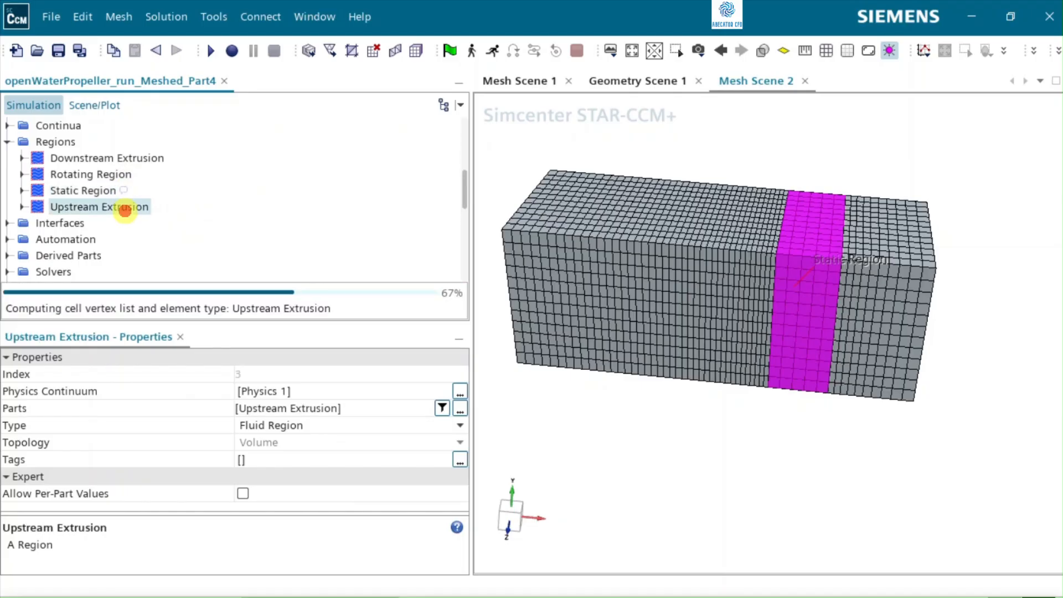
pyautogui.click(138, 158)
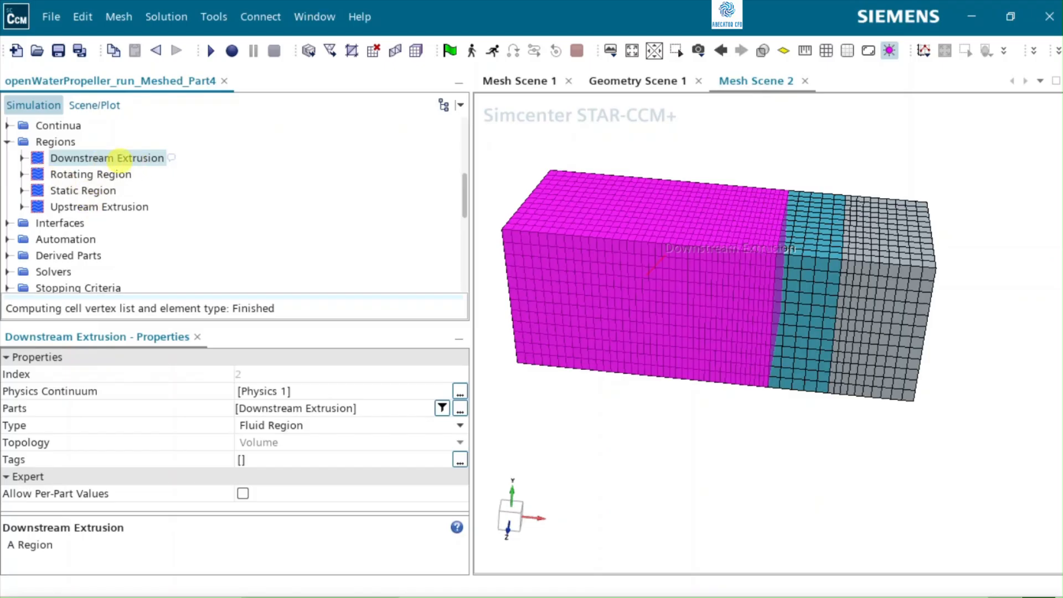
pyautogui.click(109, 207)
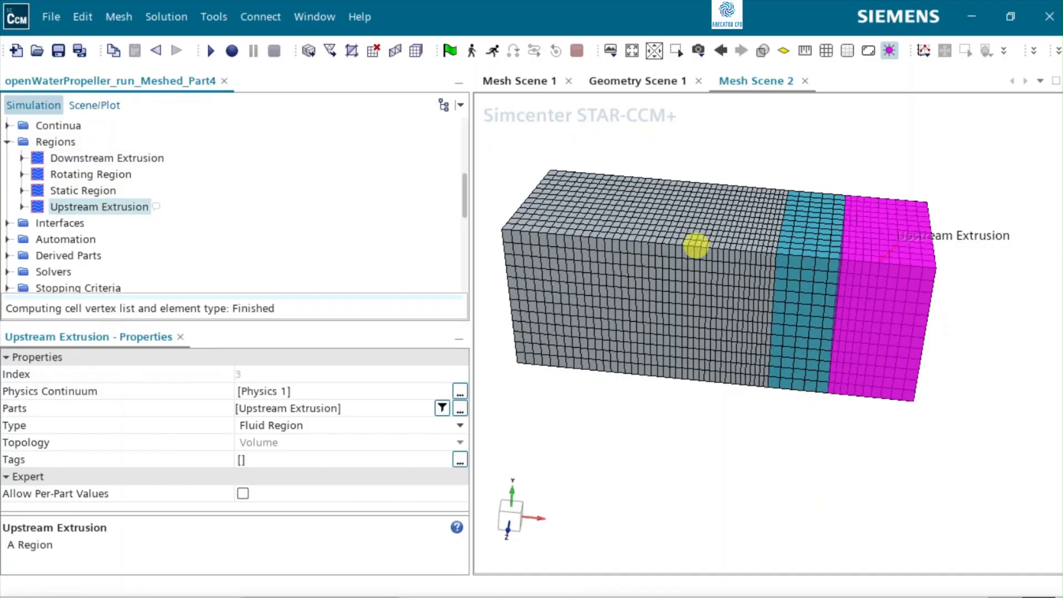
pyautogui.click(823, 326)
pyautogui.moveTo(793, 322)
pyautogui.mouseDown()
pyautogui.moveTo(846, 320)
pyautogui.moveTo(802, 320)
pyautogui.mouseUp()
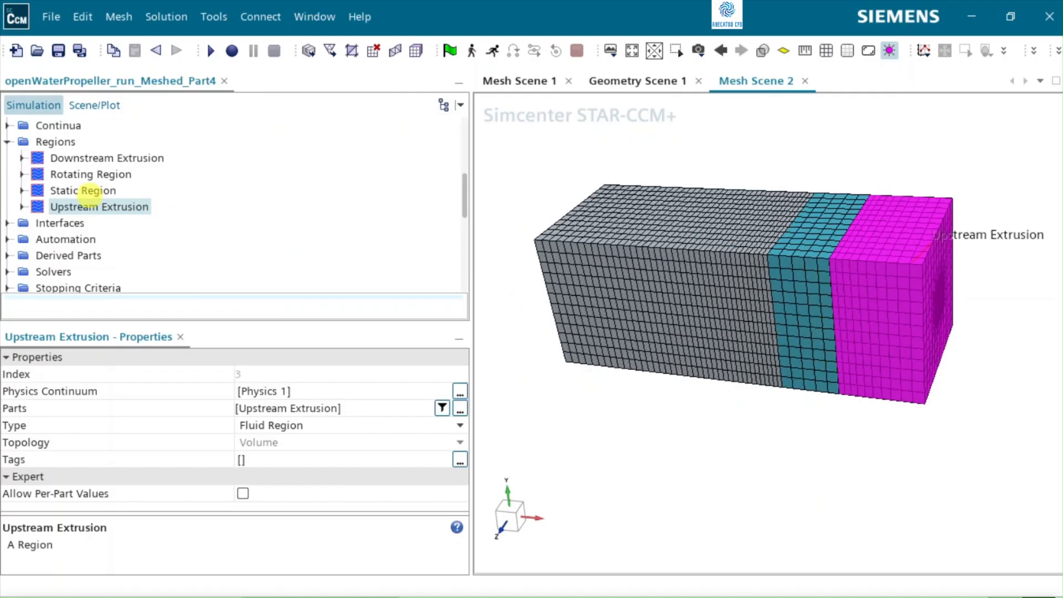
pyautogui.click(86, 191)
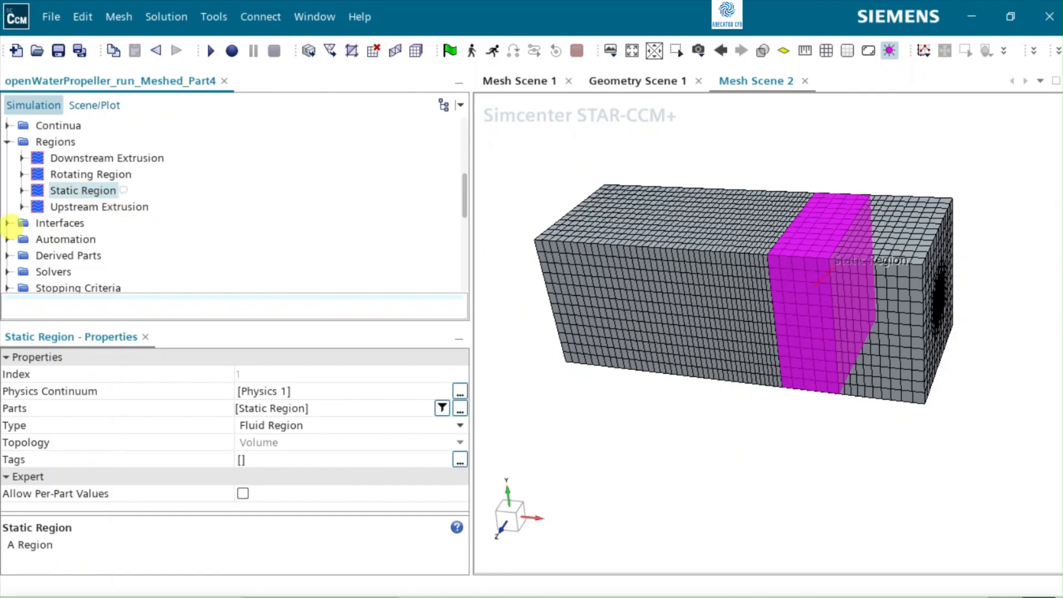
# Step: Inspect the Static Region/Upstream Extrusion and Downstream Extrusion/Static Region interfaces and their locations in the mesh
pyautogui.click(8, 223)
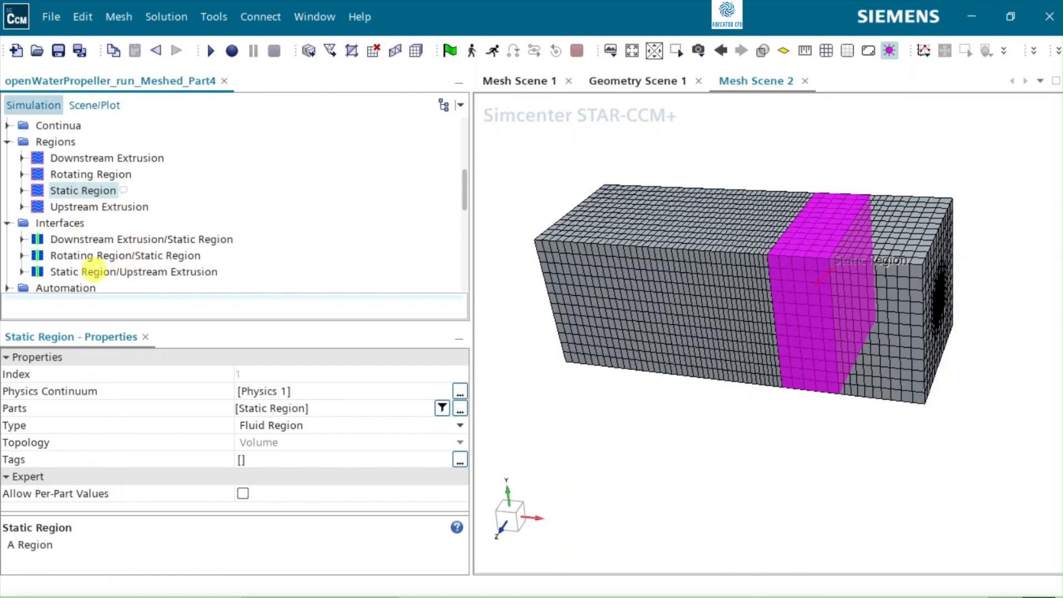
pyautogui.click(94, 274)
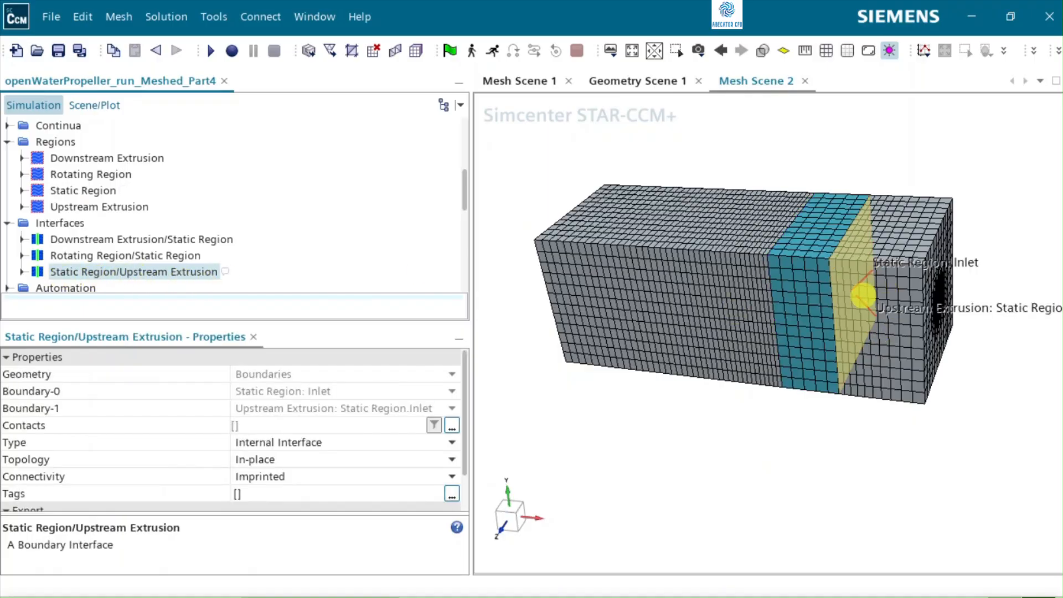
pyautogui.click(63, 241)
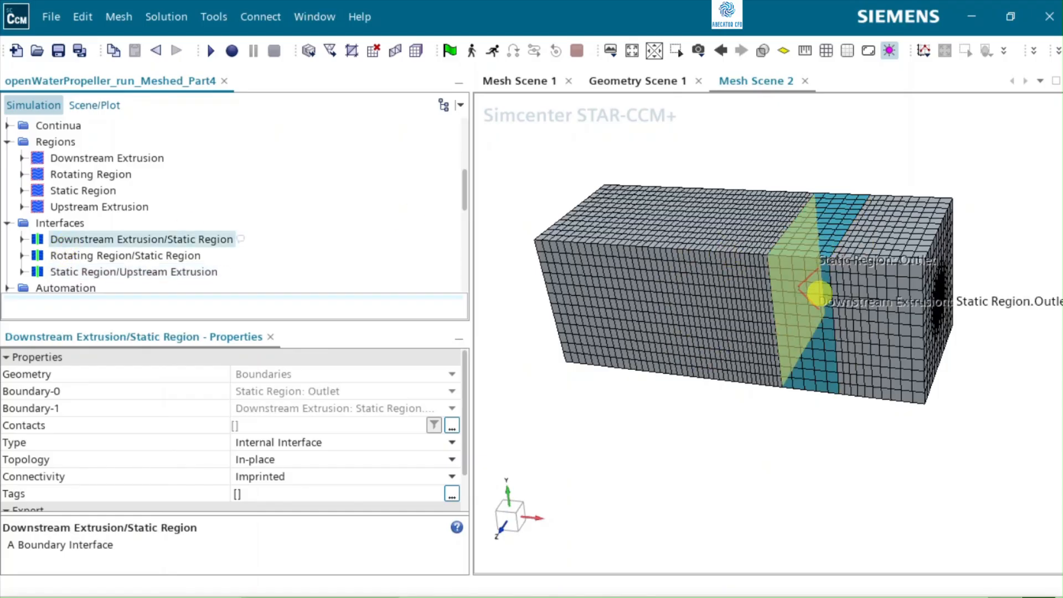
pyautogui.moveTo(793, 293)
pyautogui.mouseDown()
pyautogui.moveTo(858, 317)
pyautogui.moveTo(801, 295)
pyautogui.mouseUp()
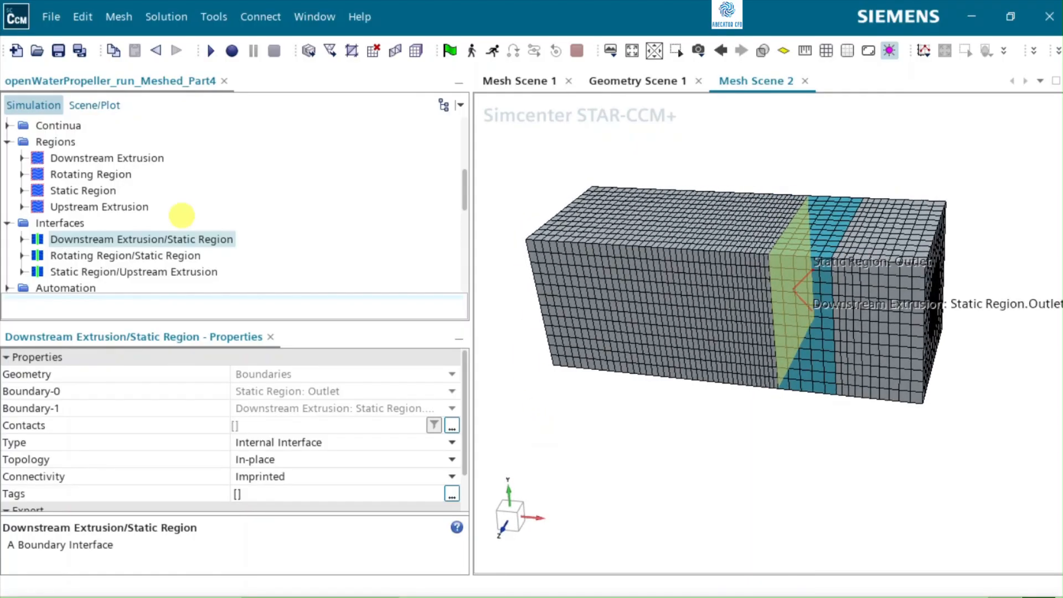
# Step: Add the Downstream Extrusion and Upstream Extrusion regions with all their boundaries to the input parts of the derived plane section
pyautogui.scroll(1, 65, 181)
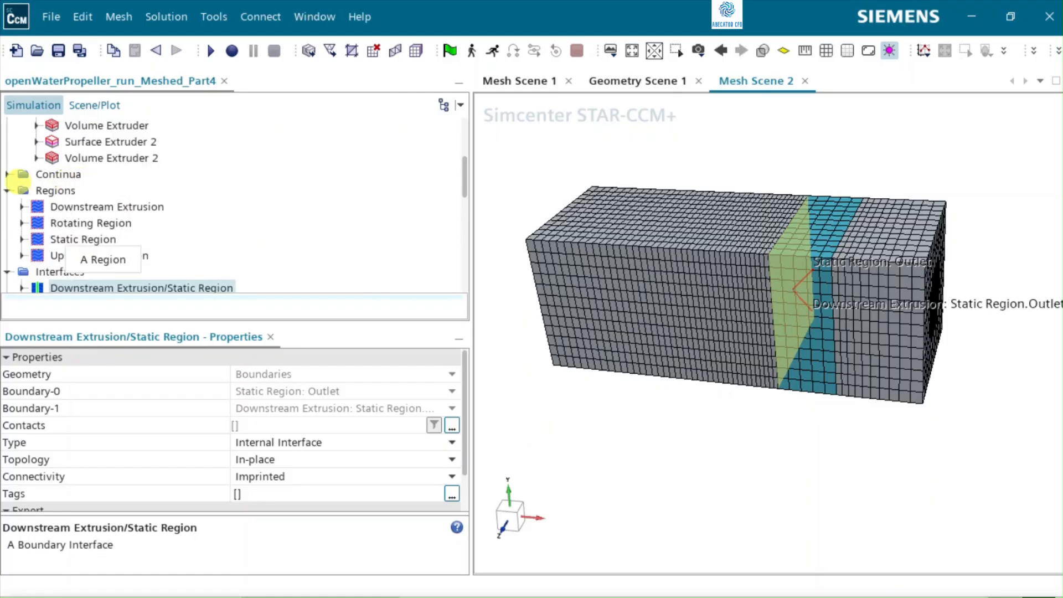
pyautogui.scroll(-3, 83, 225)
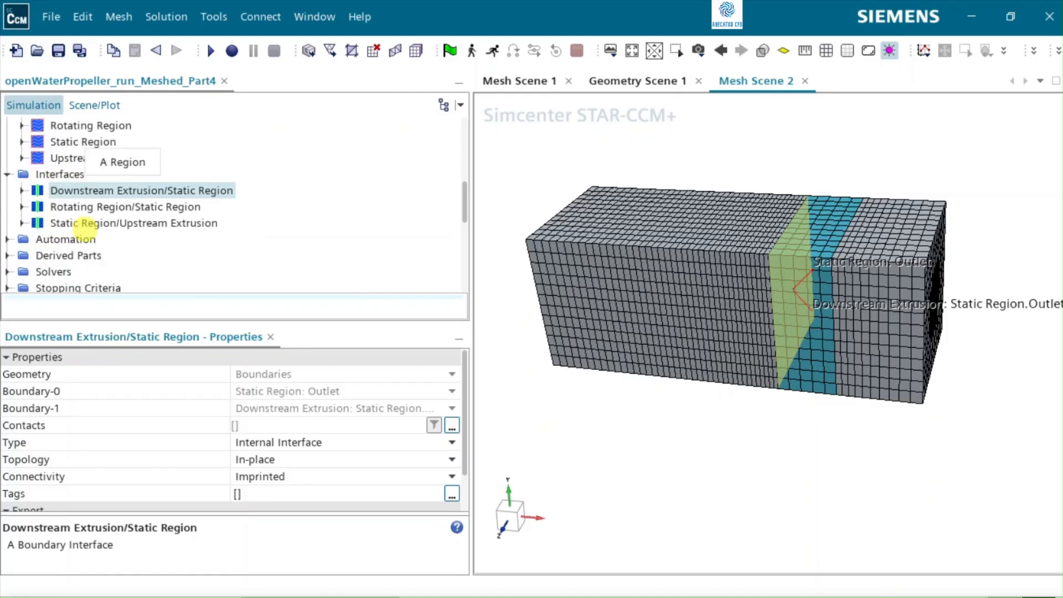
pyautogui.click(8, 207)
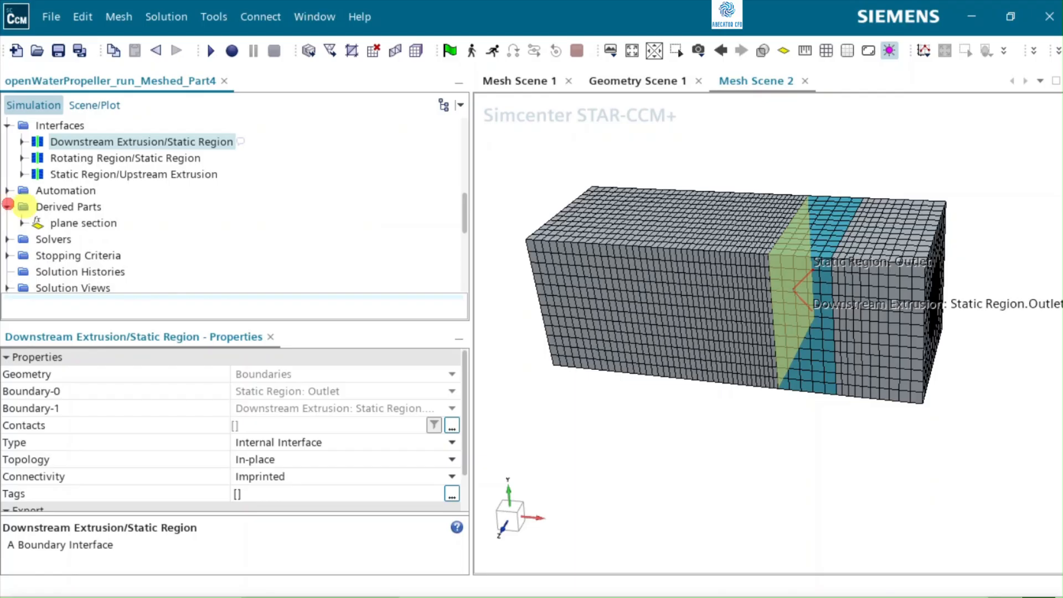
pyautogui.click(87, 224)
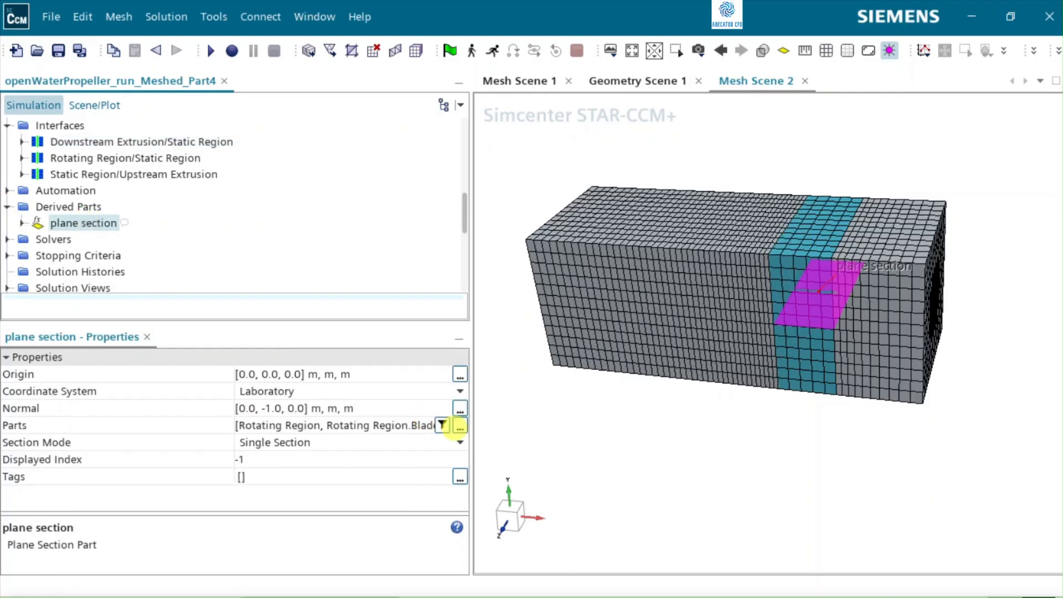
pyautogui.click(460, 427)
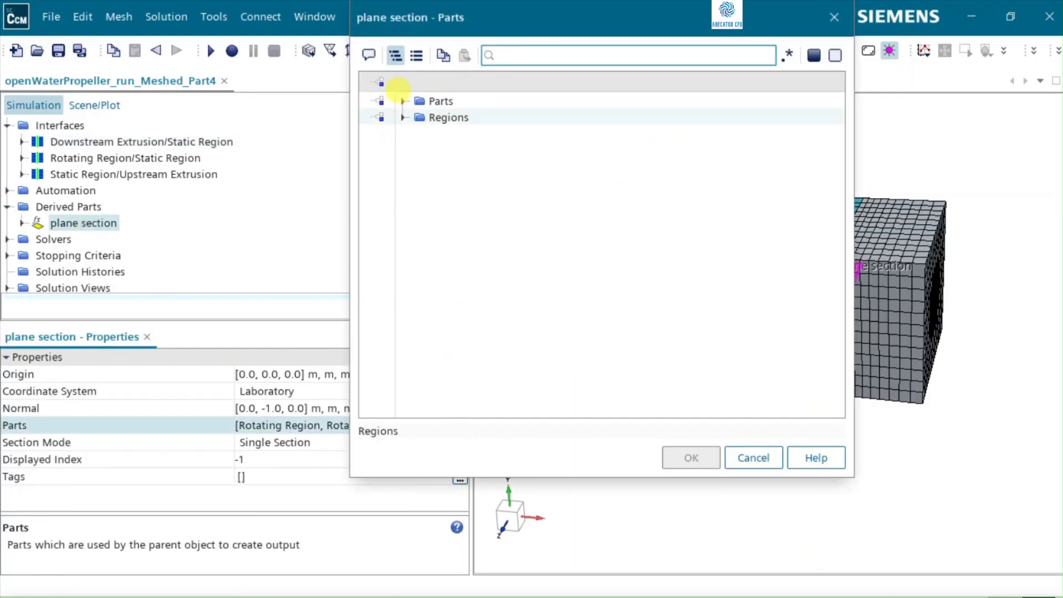
pyautogui.click(404, 117)
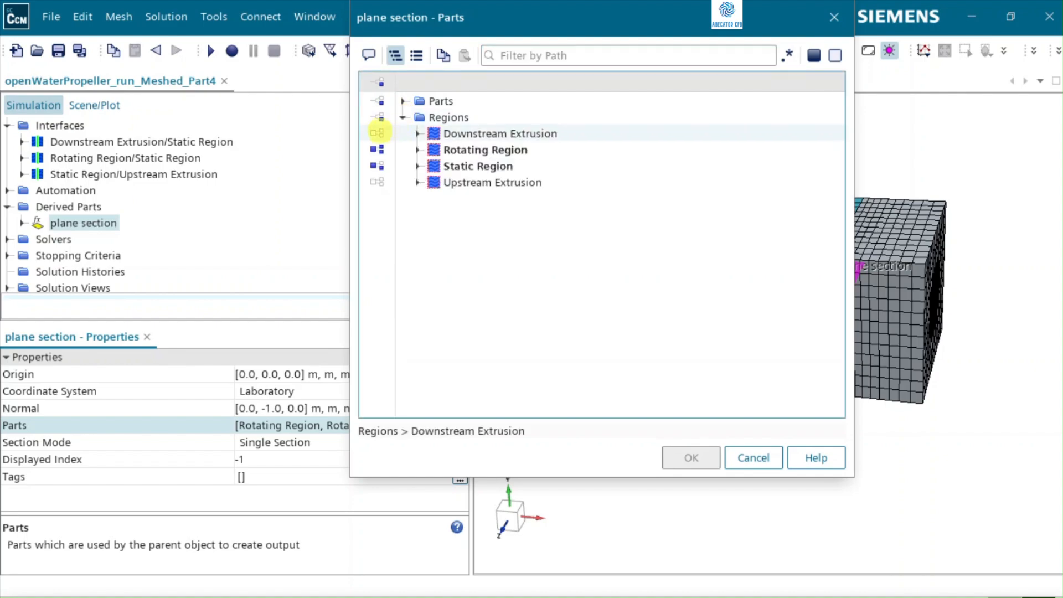
pyautogui.click(371, 132)
pyautogui.click(381, 117)
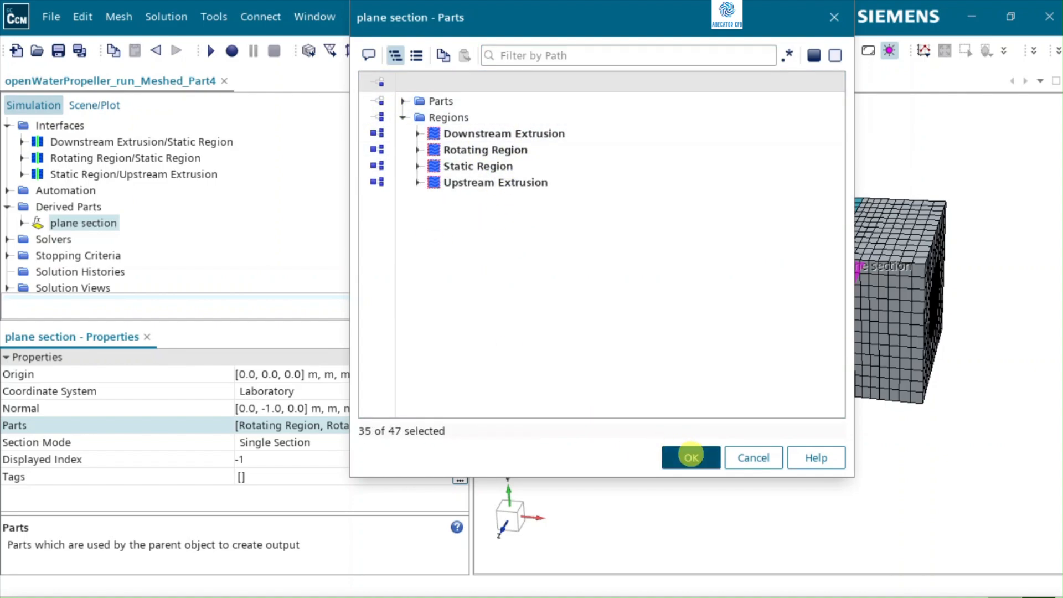
pyautogui.click(691, 456)
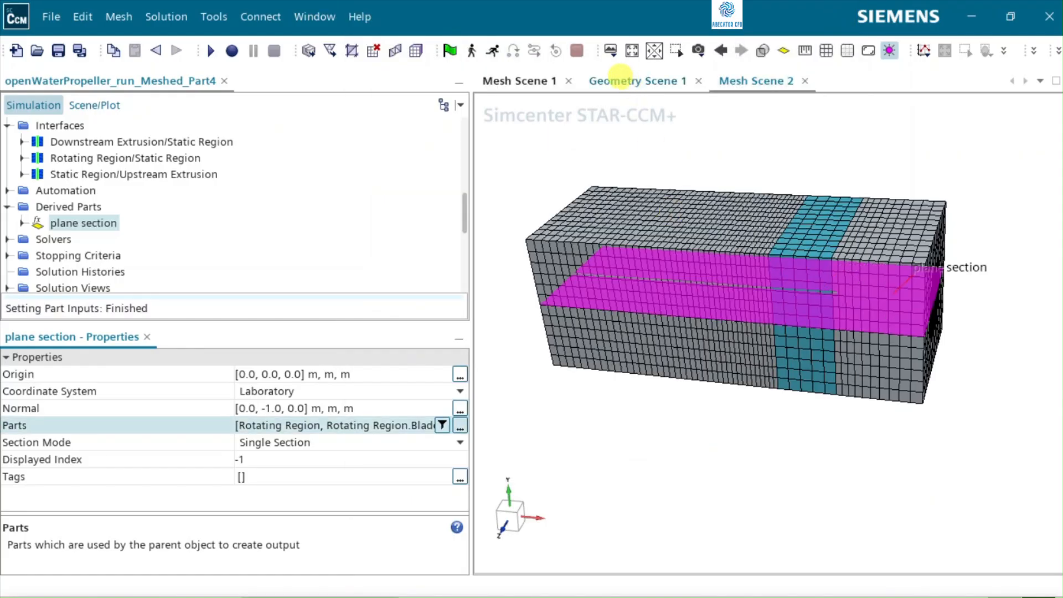
# Step: Switch to Mesh Scene 1, view the full extent of the plane section and clear its highlight
pyautogui.click(512, 81)
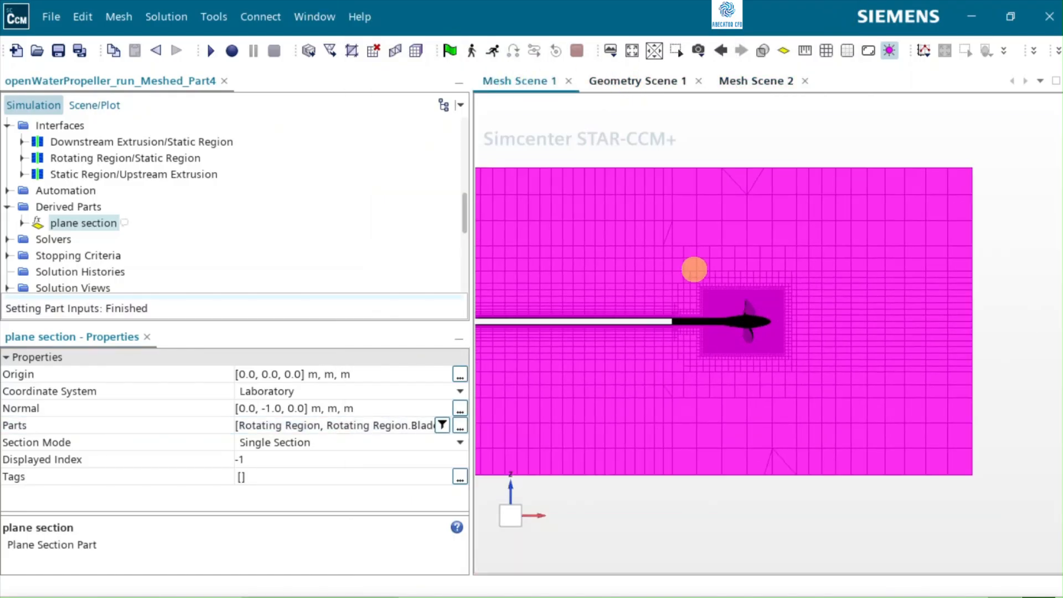
pyautogui.scroll(-3, 694, 270)
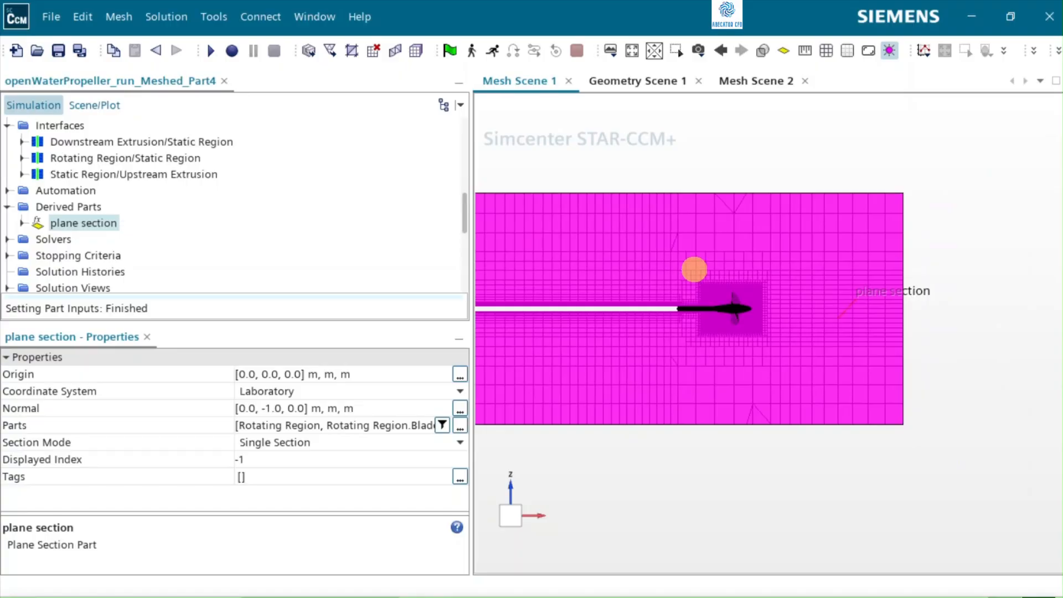
pyautogui.scroll(-2, 694, 269)
pyautogui.scroll(-2, 694, 270)
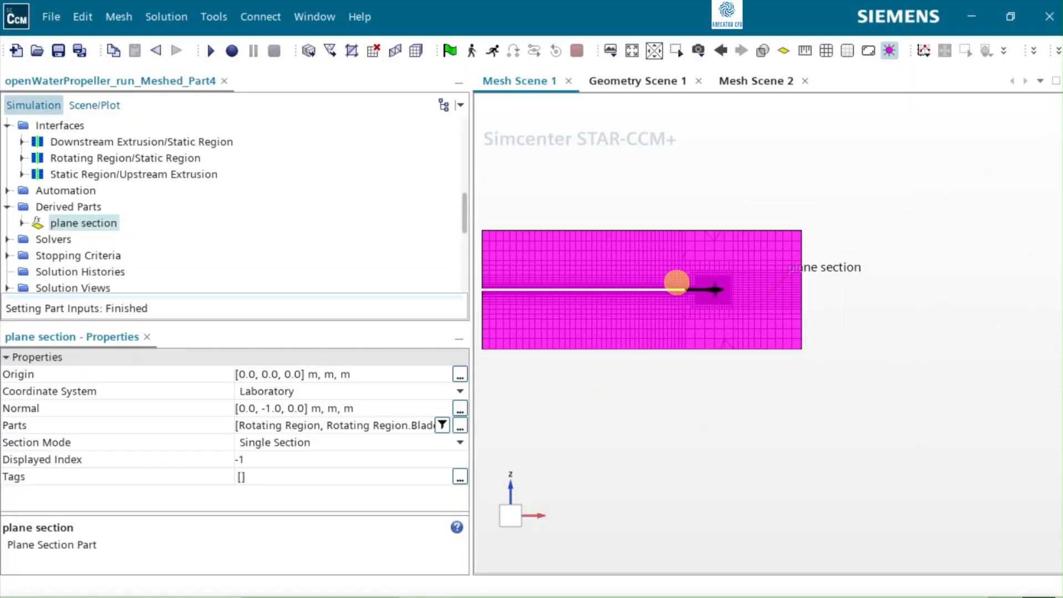
pyautogui.click(903, 306)
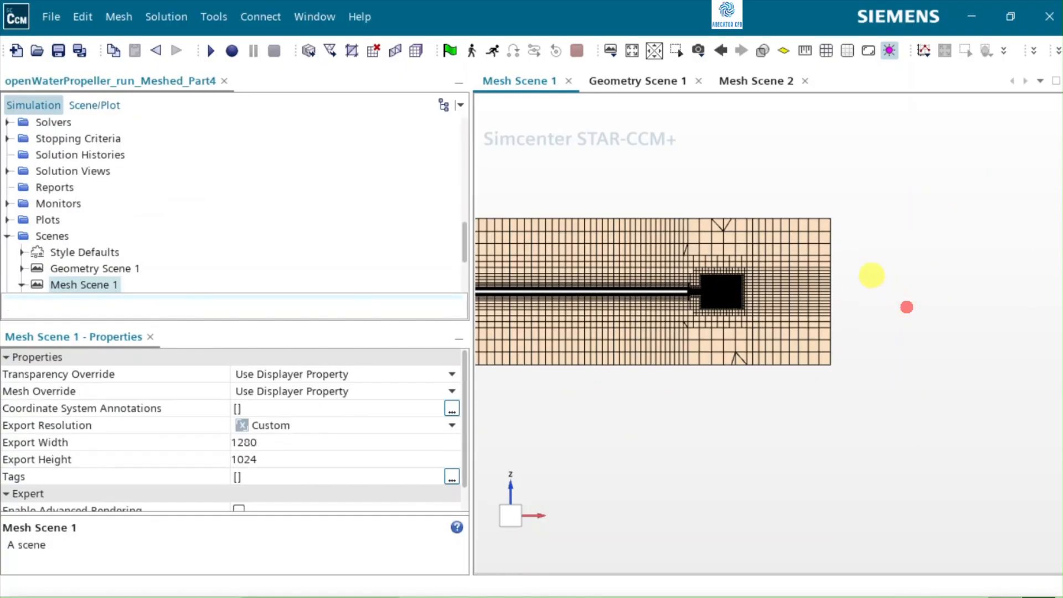
# Step: Examine the section mesh around the propeller, the refined rotating region and the transitions into the upstream and downstream extrusions
pyautogui.scroll(4, 780, 272)
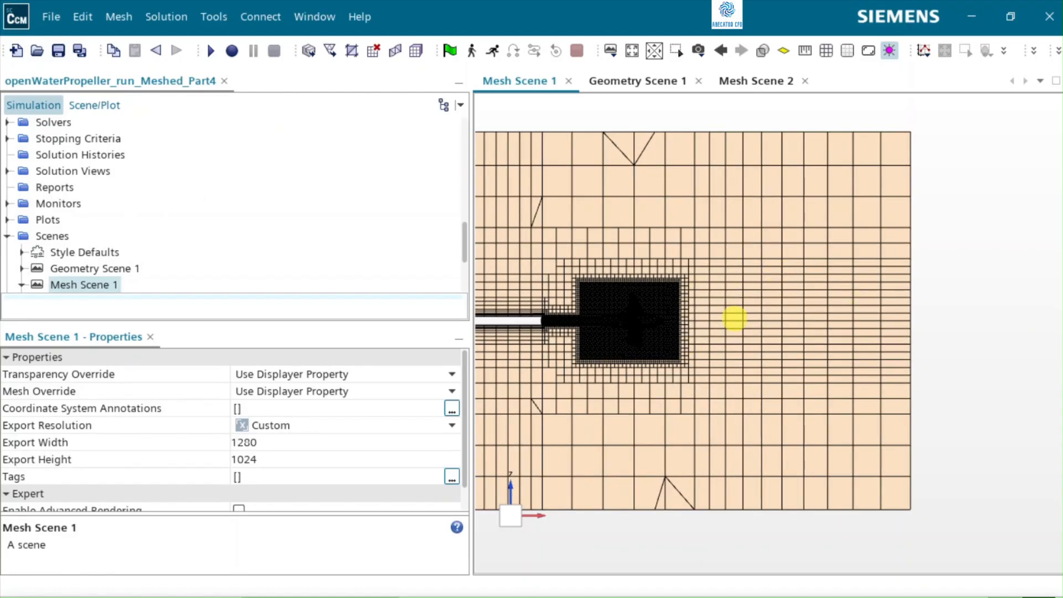
pyautogui.scroll(2, 734, 318)
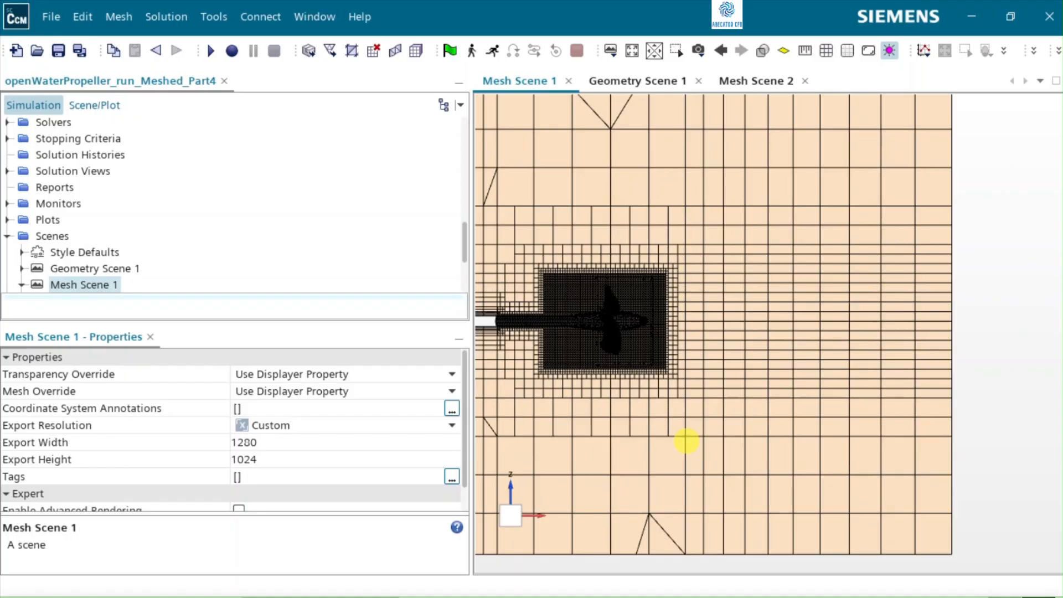
pyautogui.scroll(-2, 888, 347)
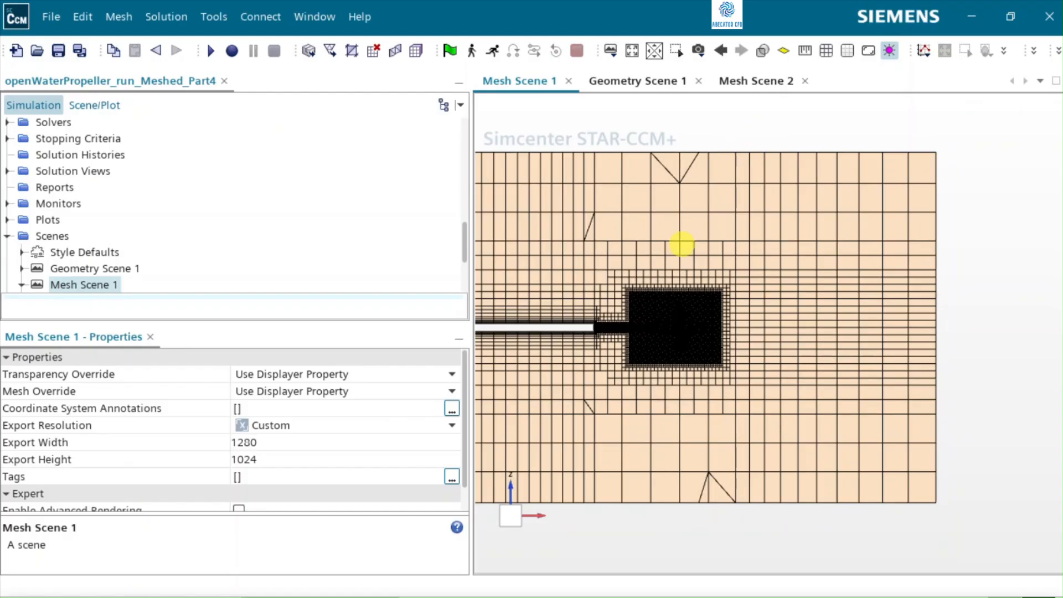
pyautogui.moveTo(814, 329); pyautogui.dragTo(783, 358)
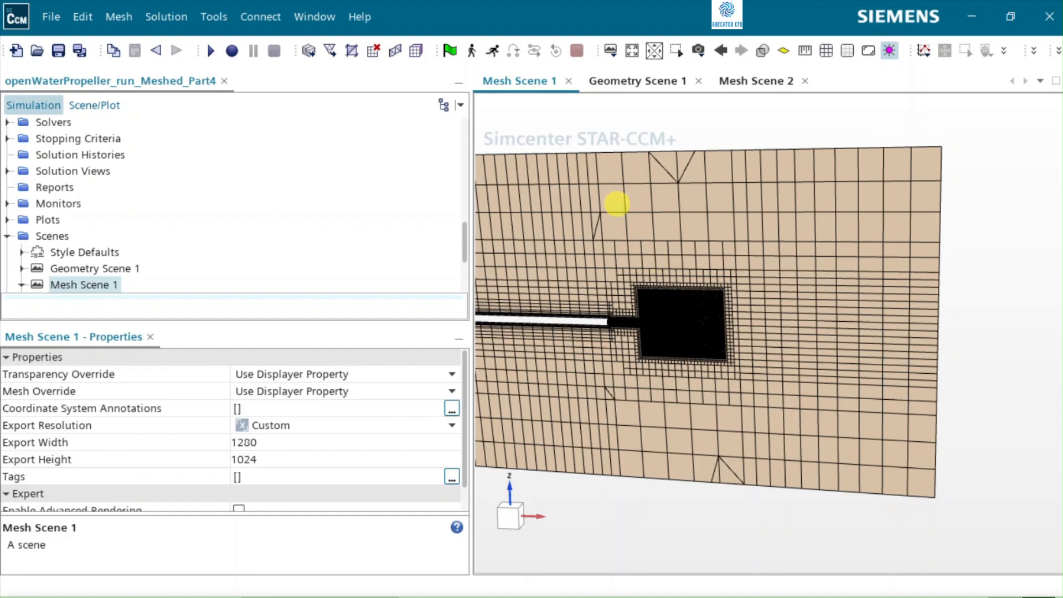
pyautogui.scroll(-4, 679, 299)
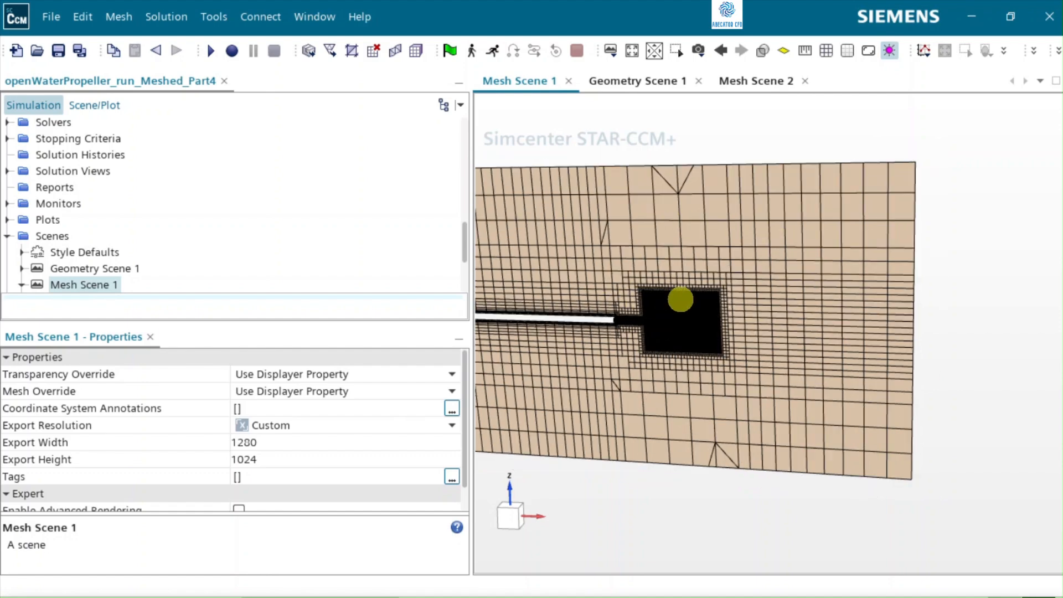
pyautogui.scroll(-2, 679, 299)
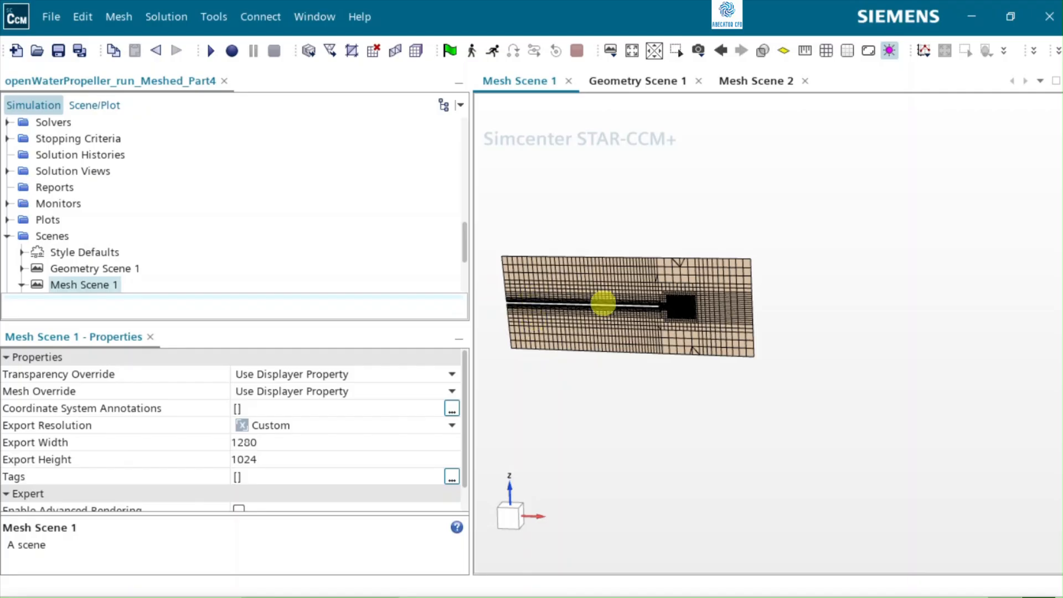
pyautogui.scroll(1, 618, 303)
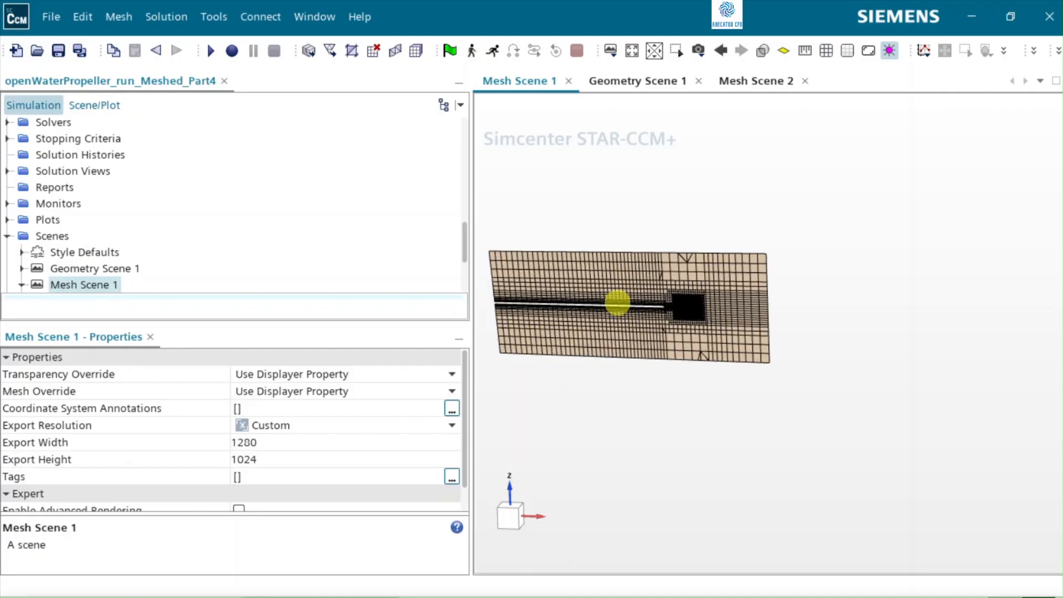
pyautogui.scroll(-1, 617, 302)
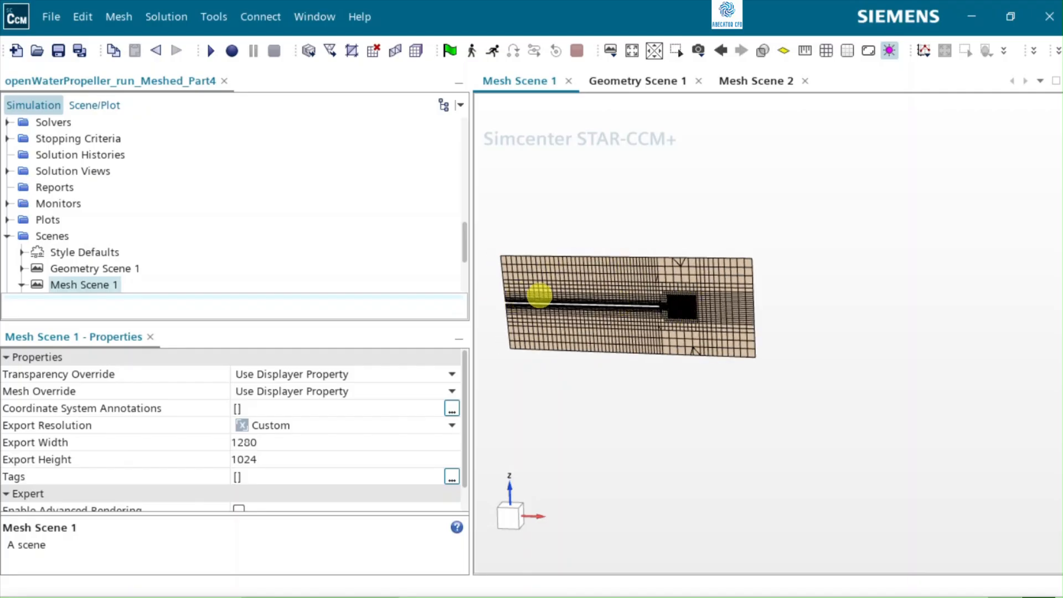
pyautogui.scroll(3, 674, 312)
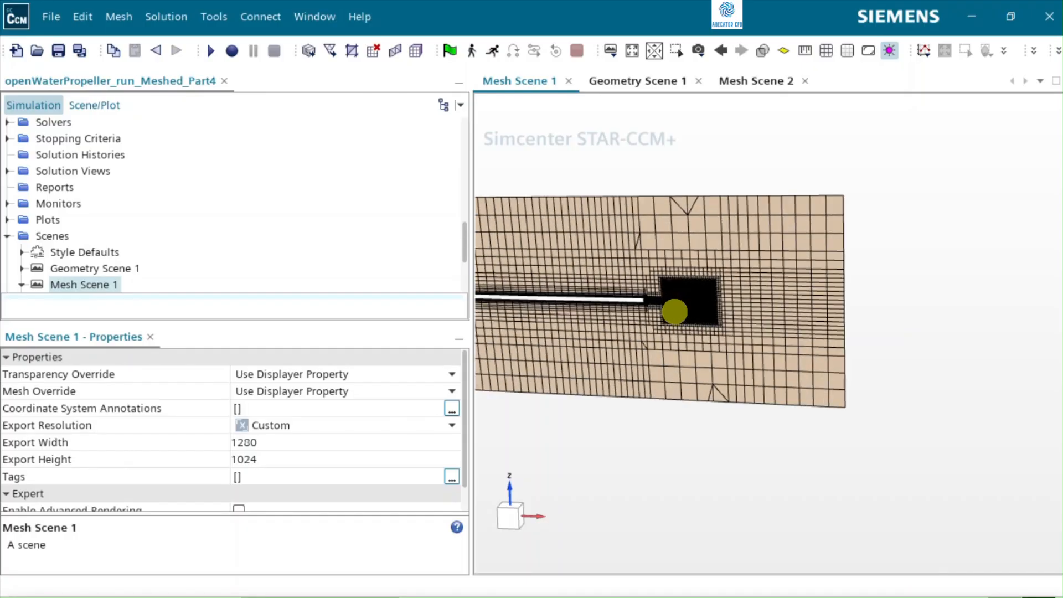
pyautogui.scroll(5, 674, 312)
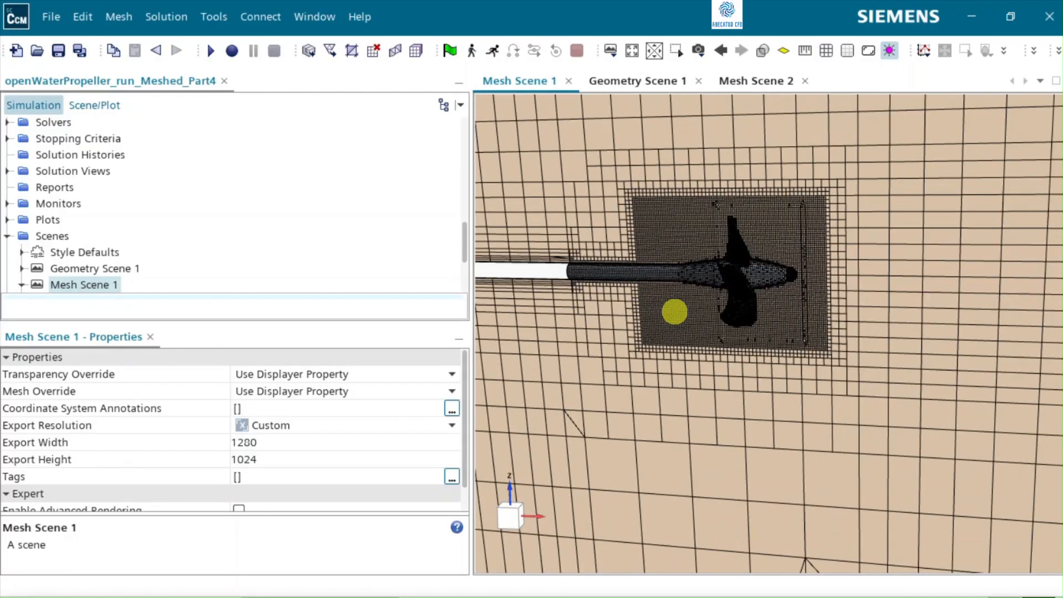